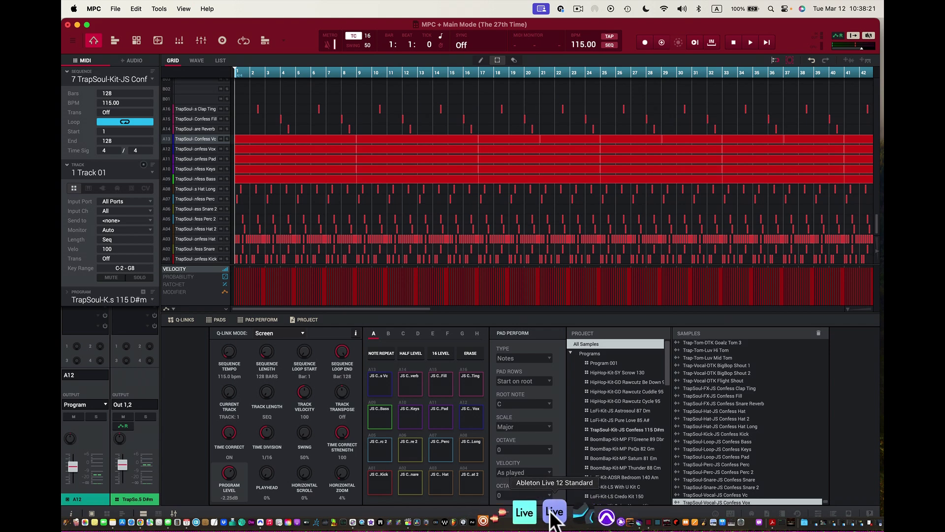
Play the opening bars of the 128-bar sequence and stop playback.
left_click(553, 514)
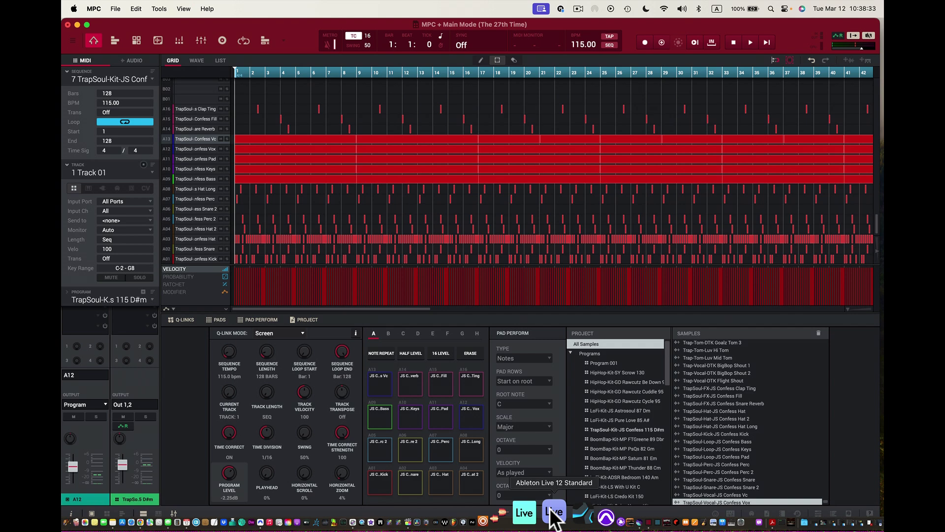
key("shift+super")
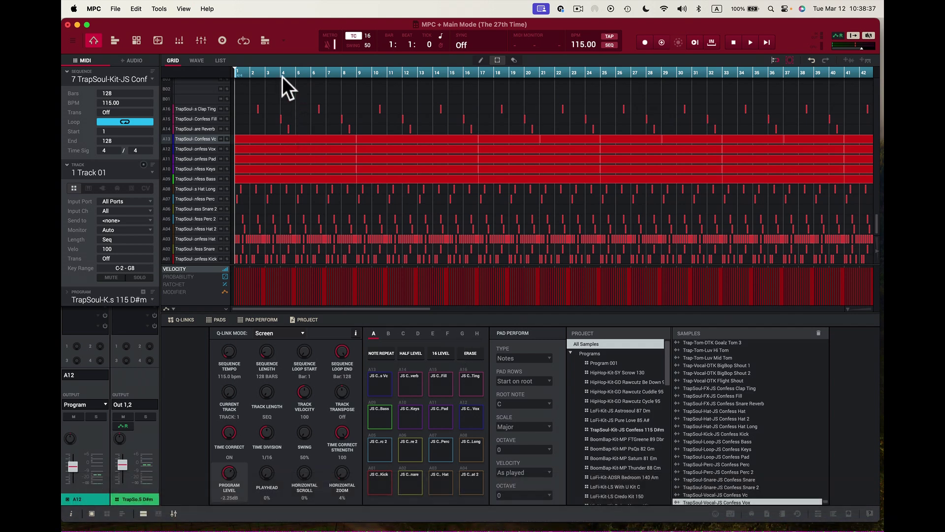
key("space")
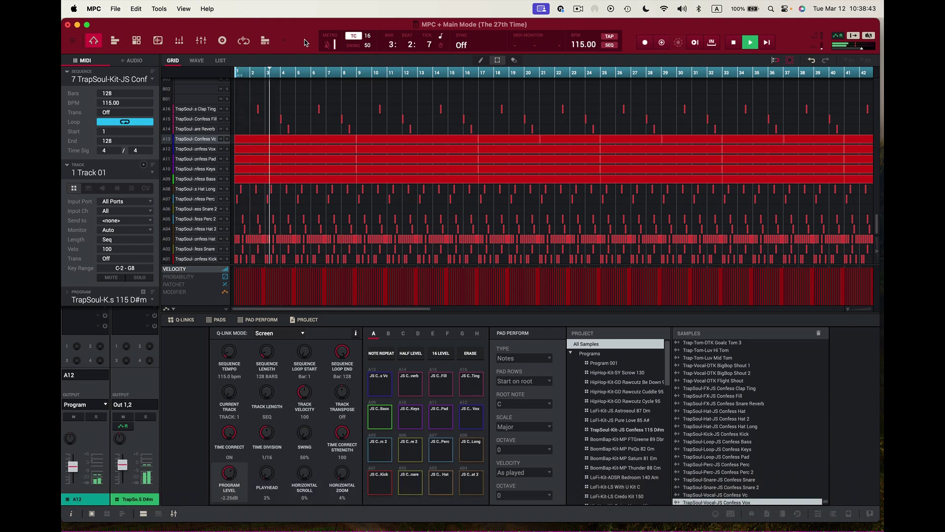
key("space")
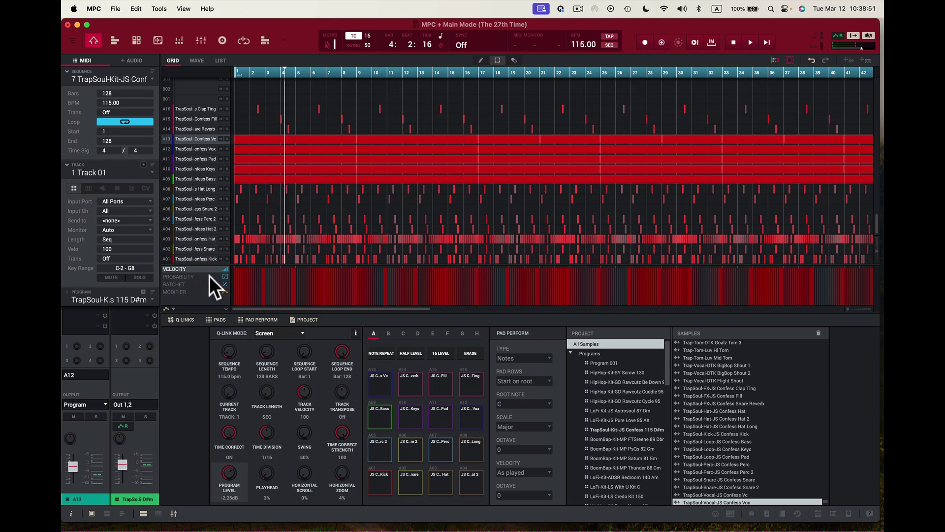
Explode Track 01 of the sequence into a separate track for each pad.
left_click(151, 171)
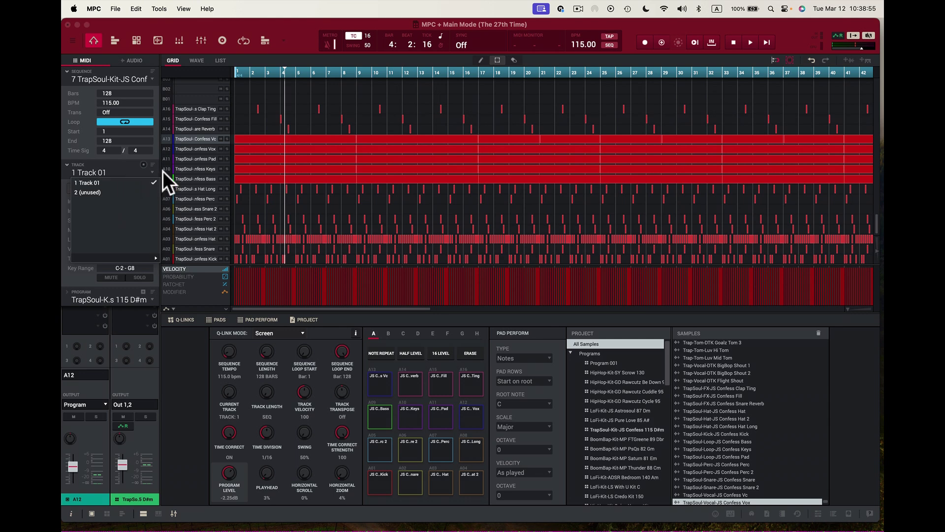
left_click(151, 170)
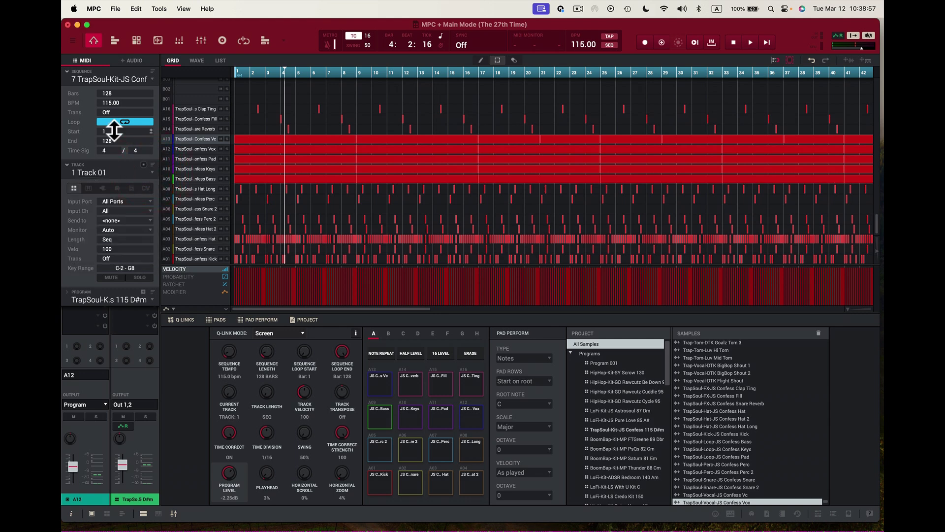
left_click(94, 9)
left_click(138, 8)
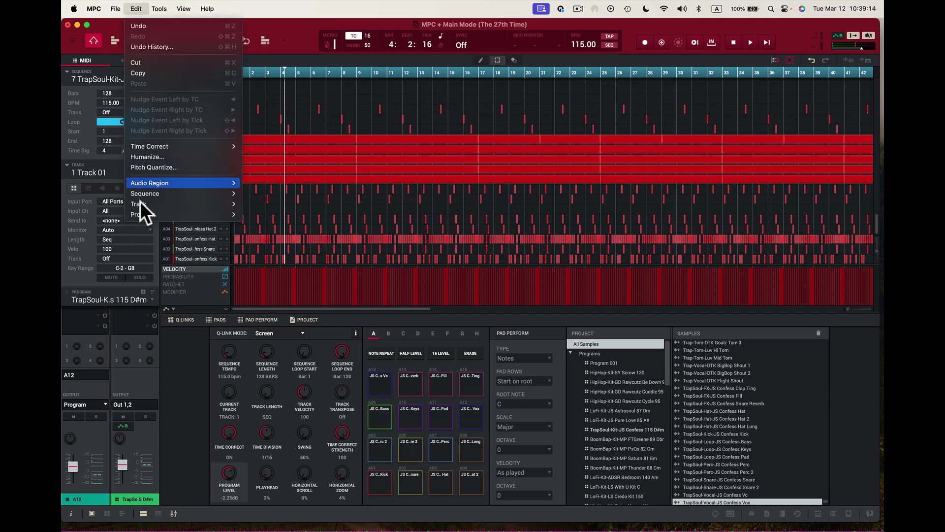
mouse_move(141, 203)
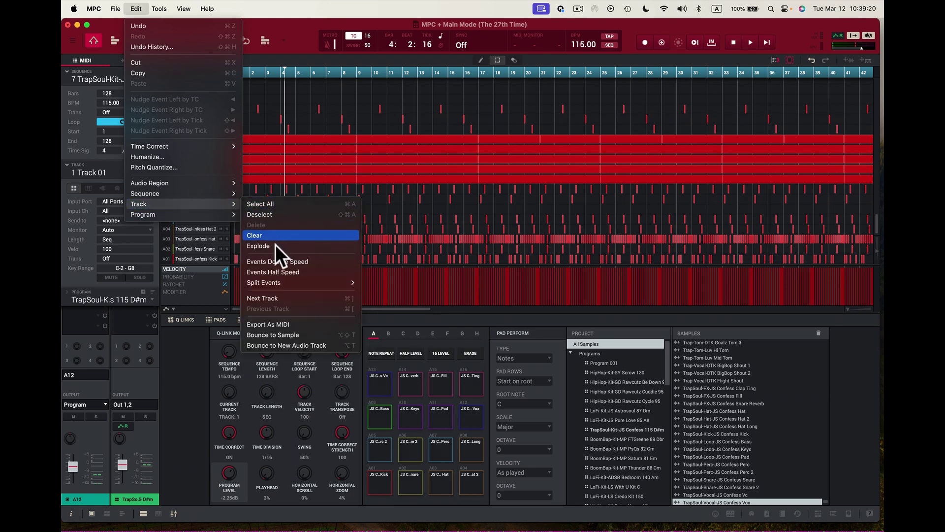
left_click(276, 246)
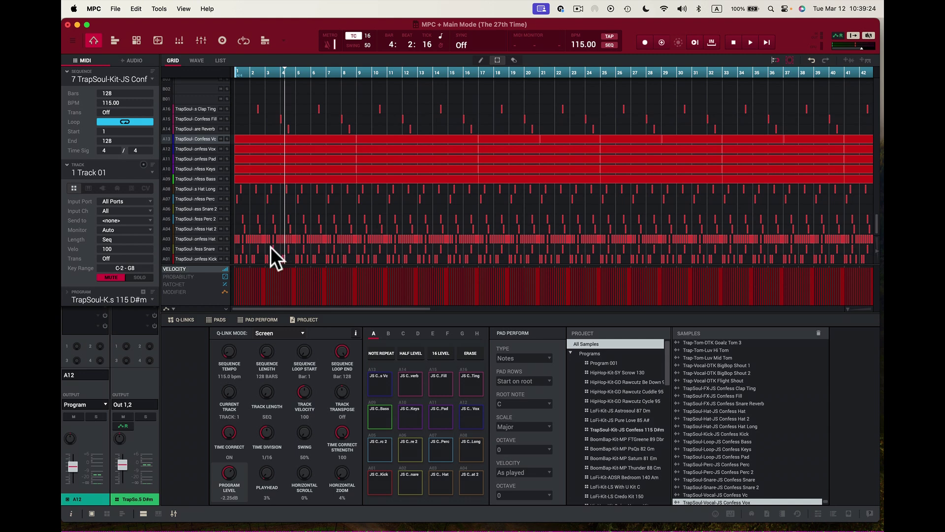
Review the exploded tracks in the track list, keep Track 01 selected, and play the sequence briefly from the start.
left_click(152, 171)
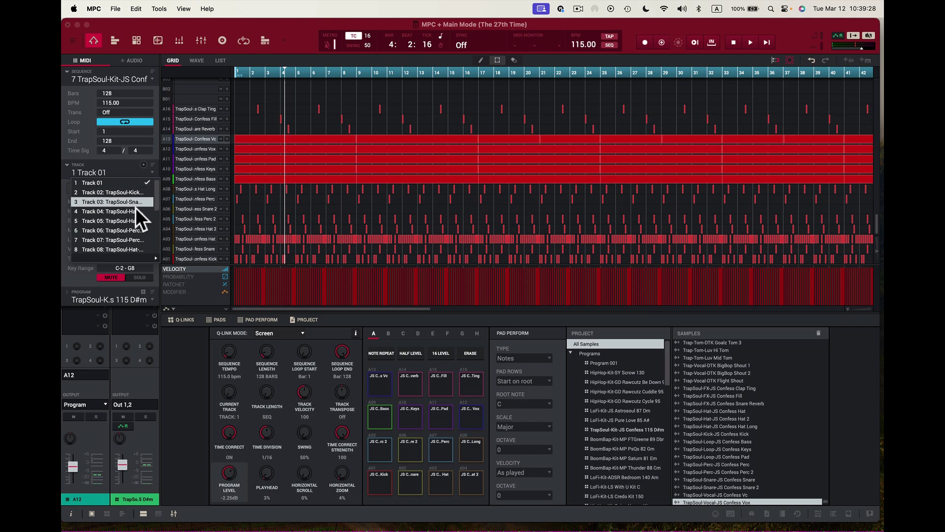
mouse_move(135, 250)
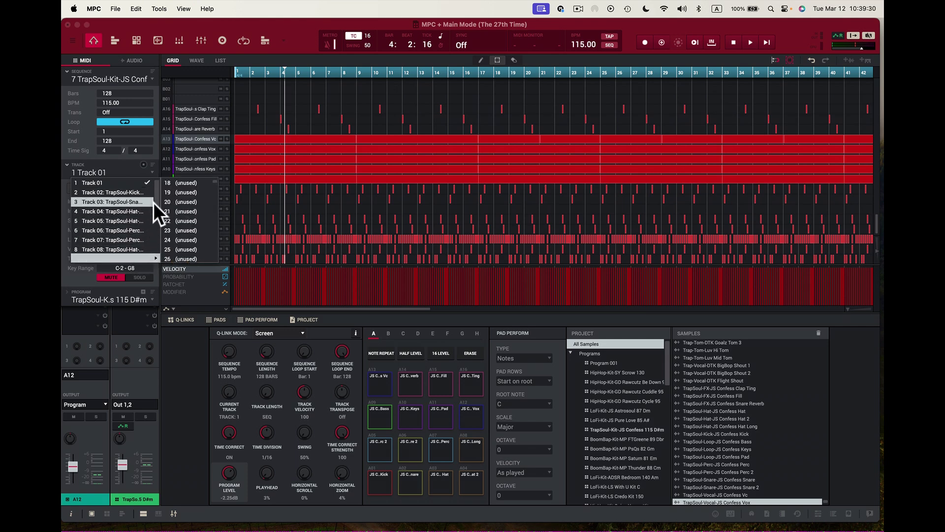
mouse_move(158, 201)
left_mouse_down()
mouse_move(155, 247)
mouse_move(159, 191)
left_mouse_up()
left_click(81, 184)
left_click(297, 20)
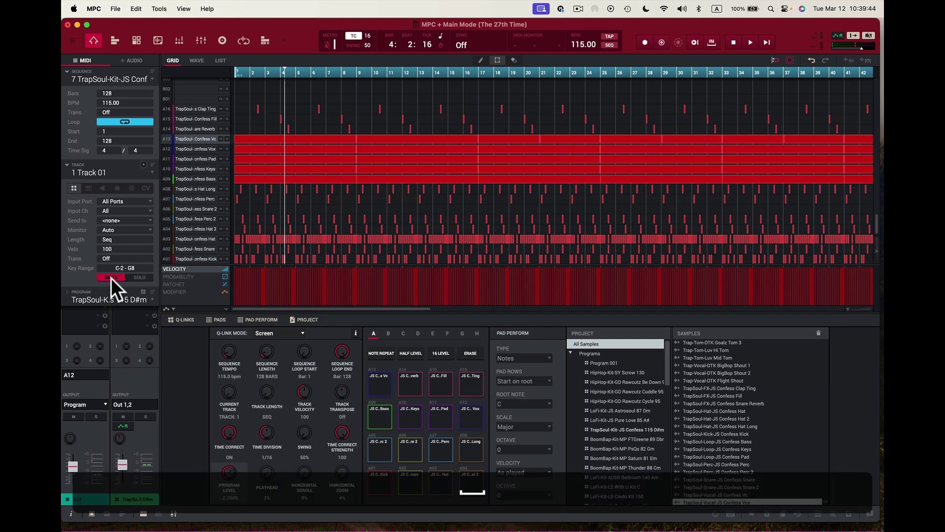
key("space")
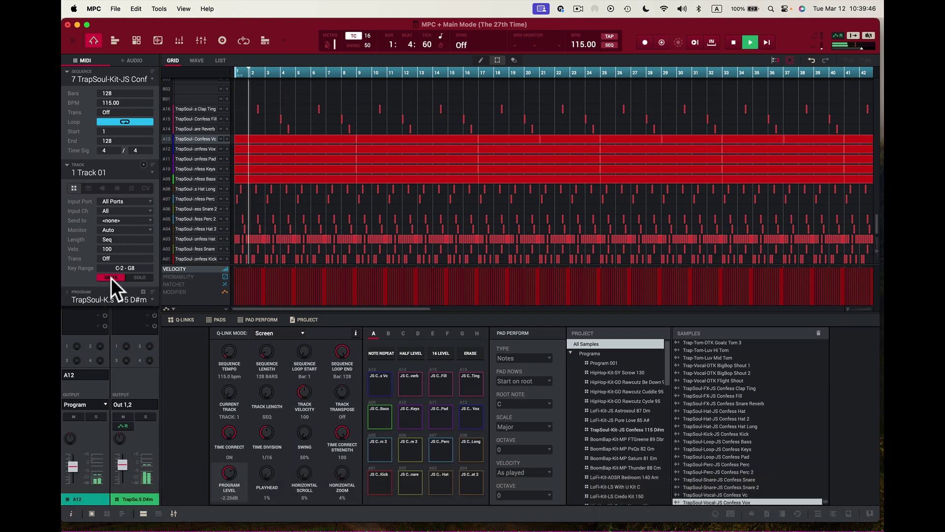
key("space")
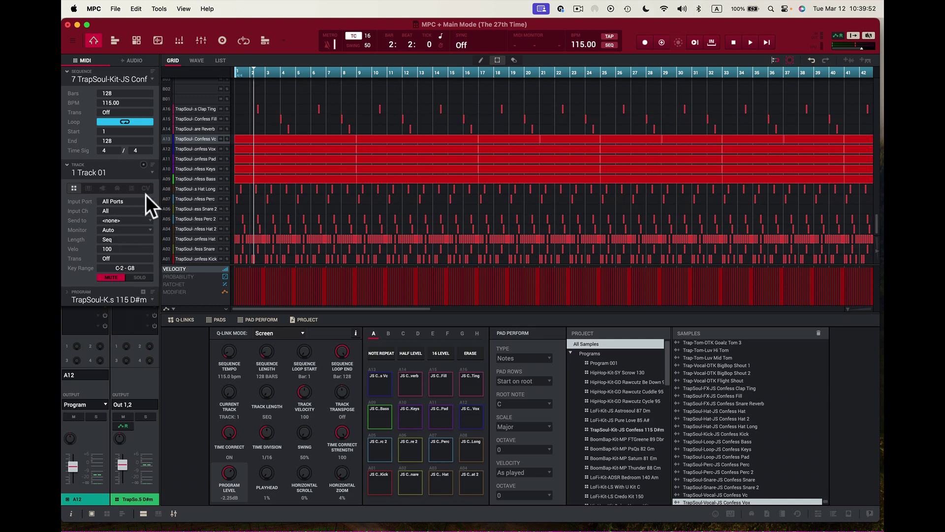
Export an audio mixdown with Explode tracks as the render source.
left_click(118, 5)
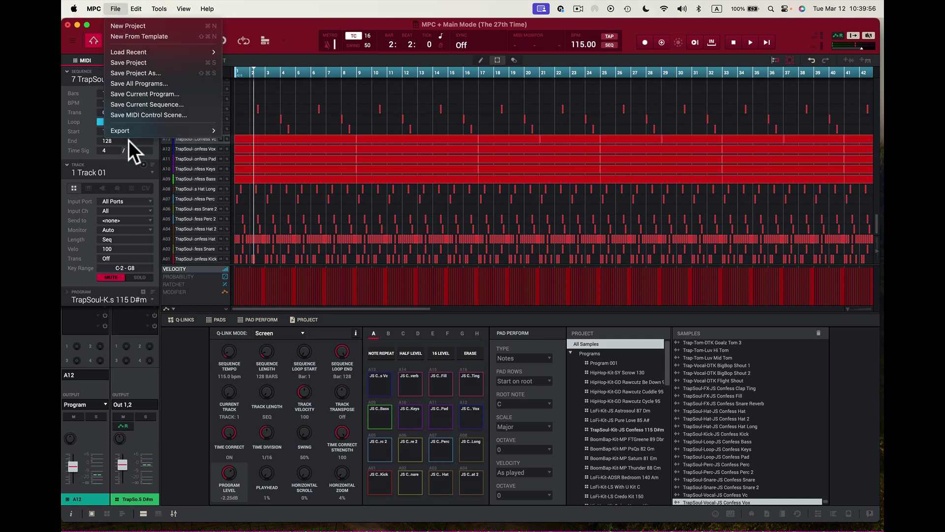
mouse_move(134, 131)
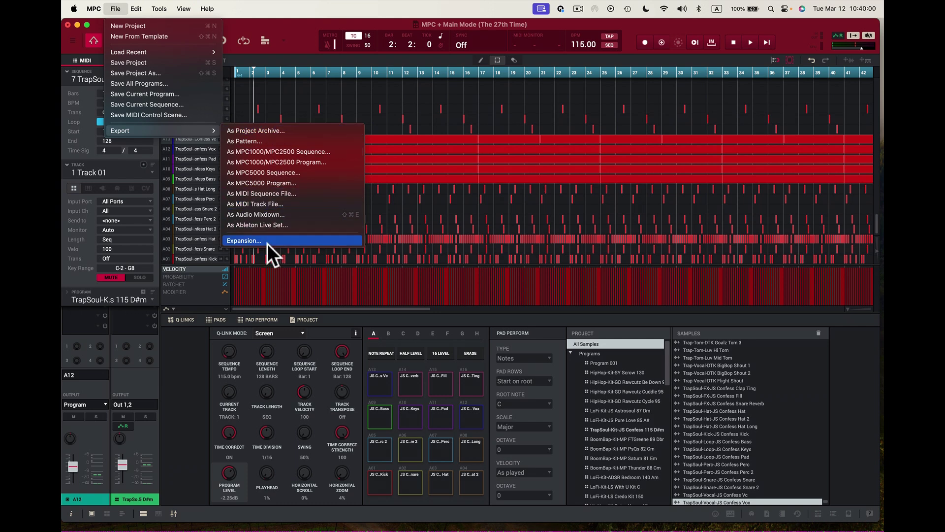
left_click(264, 214)
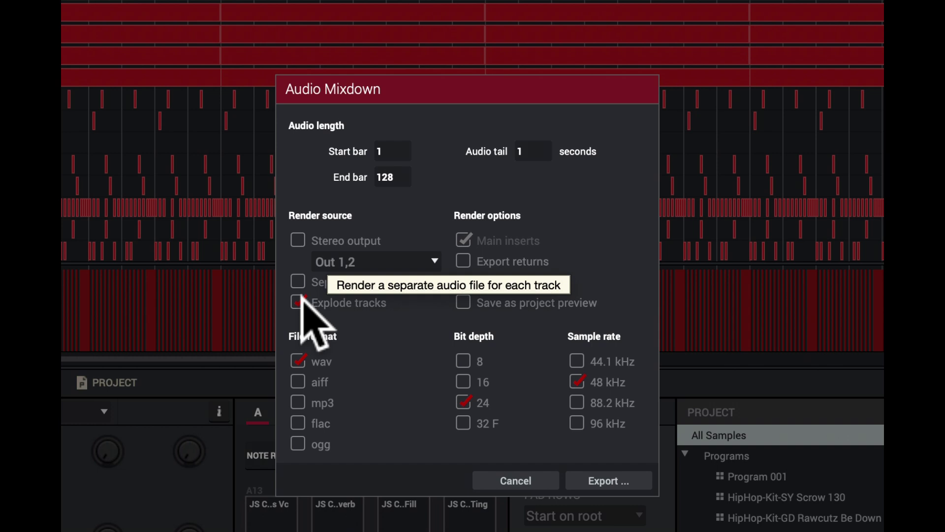
left_click(298, 240)
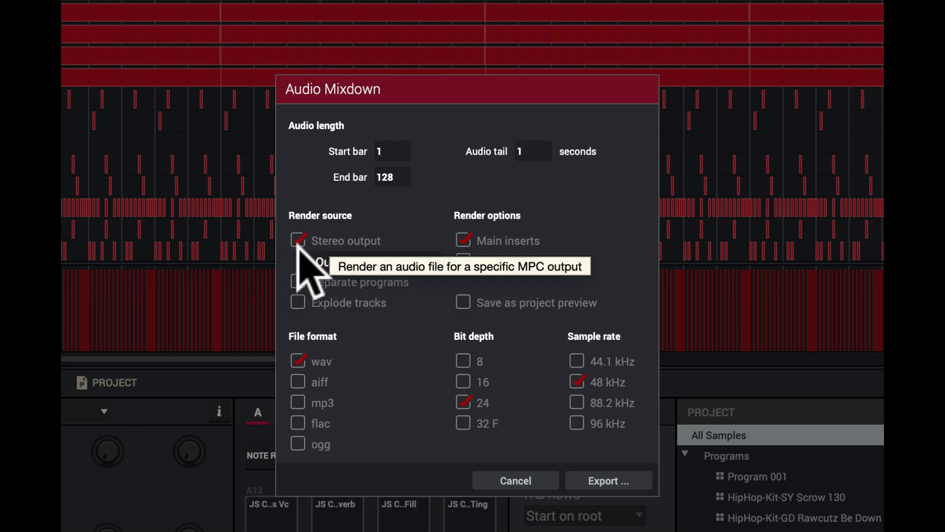
left_click(298, 241)
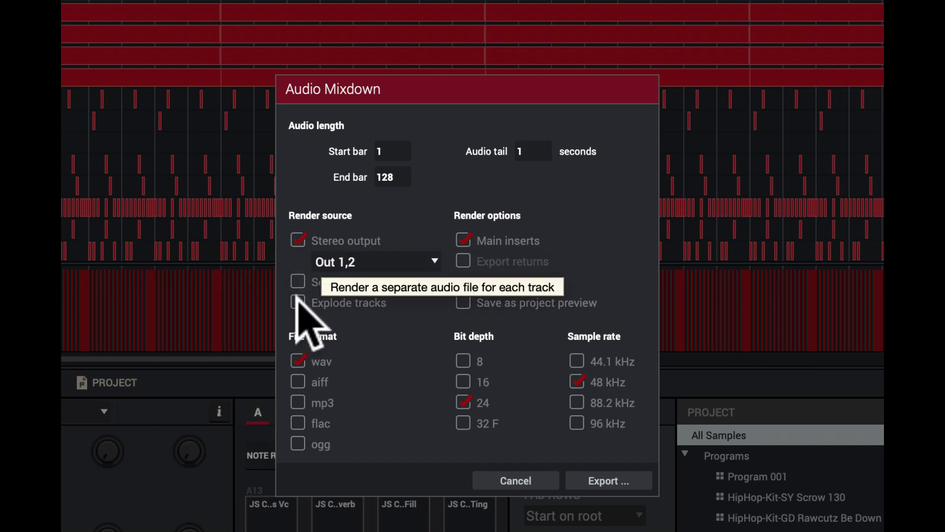
left_click(298, 299)
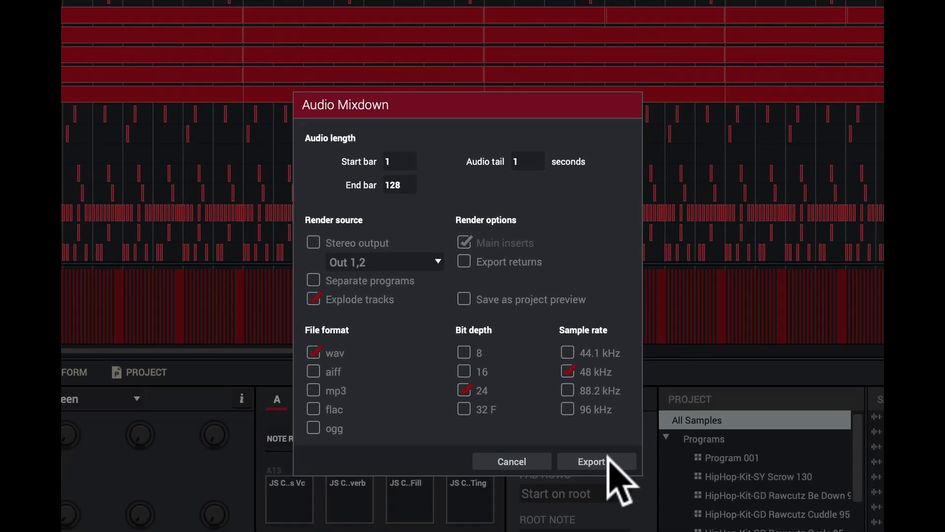
left_click(608, 457)
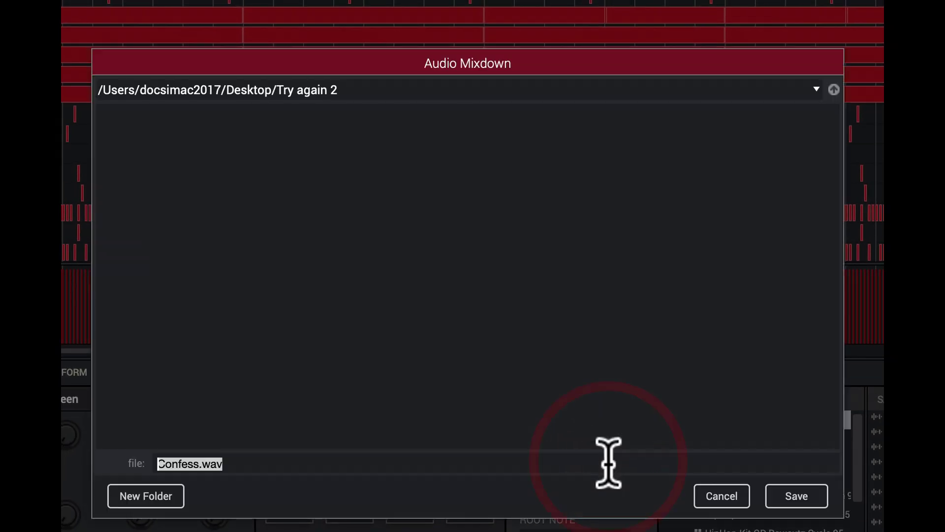
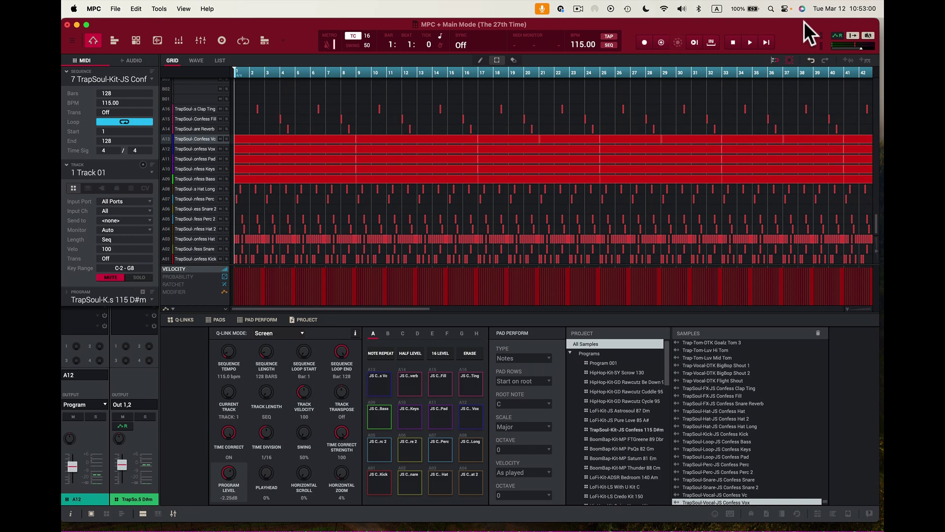
Hide MPC, open the Try again 2 folder on the desktop, and resize and position its window to show the exported WAV file names.
key("super+h")
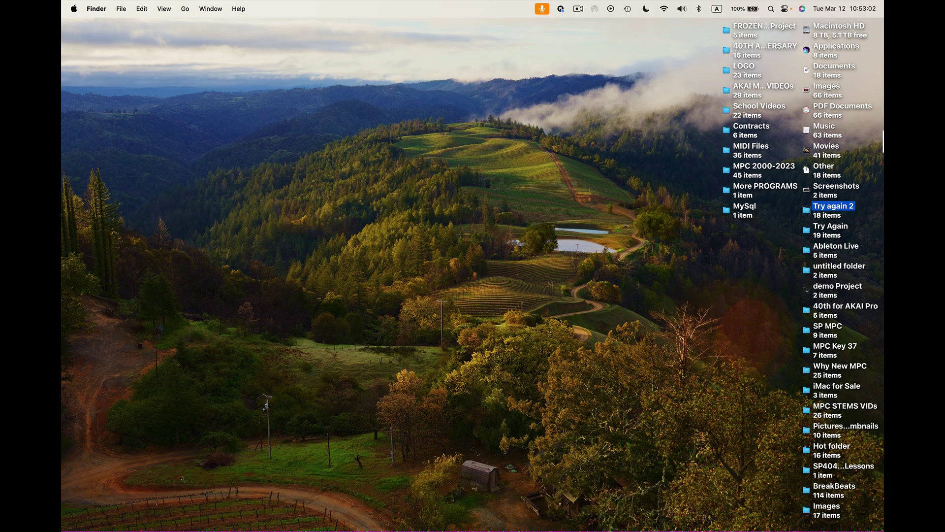
double_click(820, 207)
left_click_drag(468, 257, 646, 91)
left_click_drag(687, 281, 813, 274)
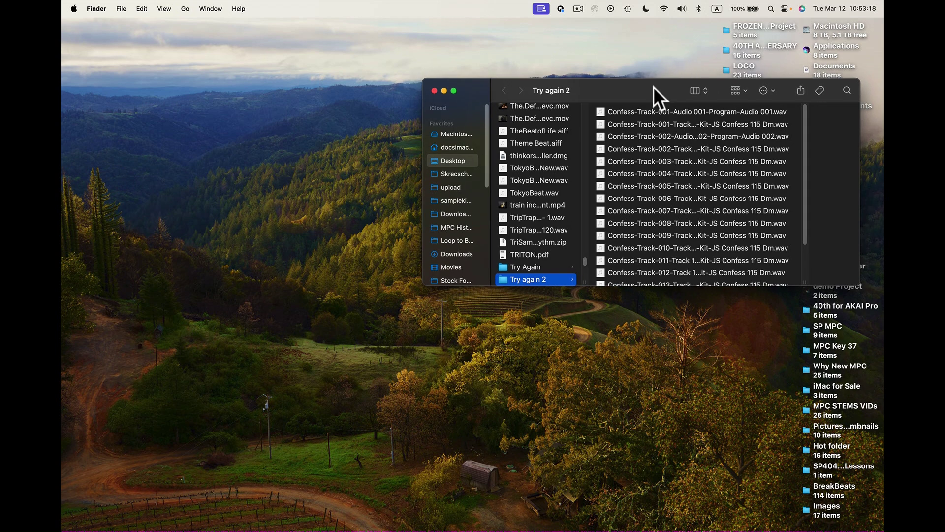
left_click_drag(653, 86, 497, 83)
left_click_drag(654, 278, 819, 286)
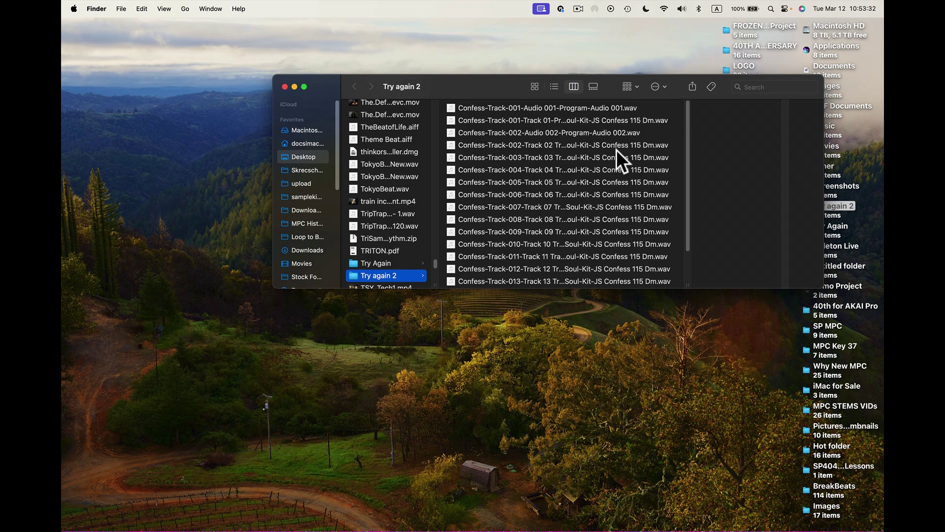
mouse_move(477, 85)
left_mouse_down()
mouse_move(541, 85)
mouse_move(491, 91)
left_mouse_up()
left_click_drag(838, 176, 727, 173)
left_click_drag(528, 93, 671, 75)
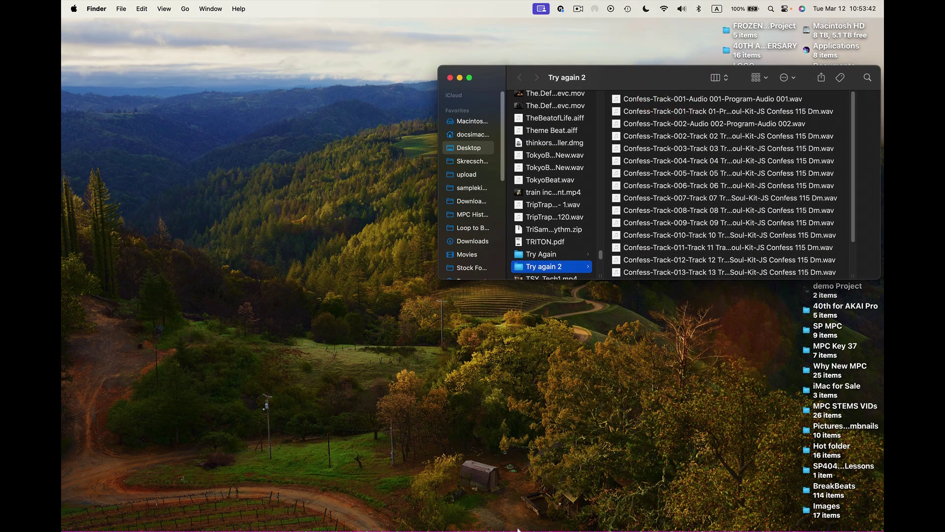
Switch to Ableton Live 12 and toggle Auto-Warp Long Samples in the Record, Warp & Launch preferences.
mouse_move(518, 529)
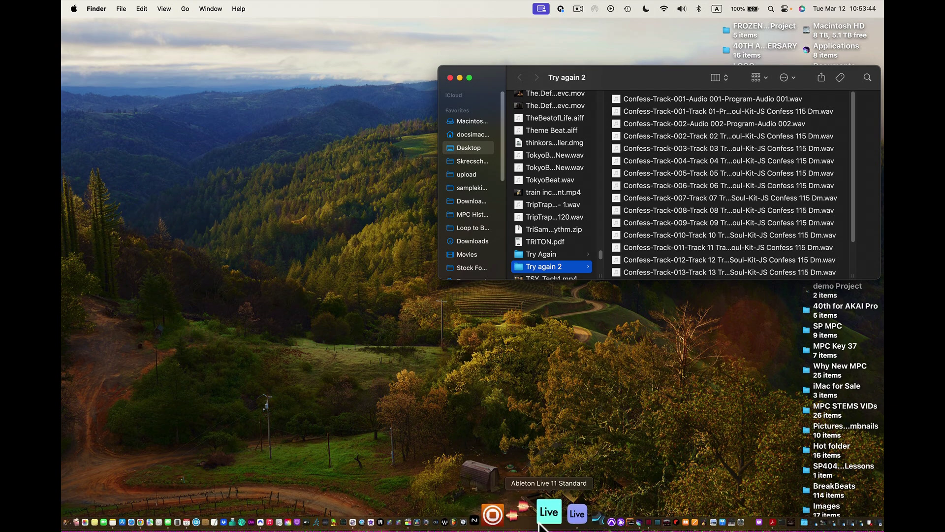
left_click(553, 513)
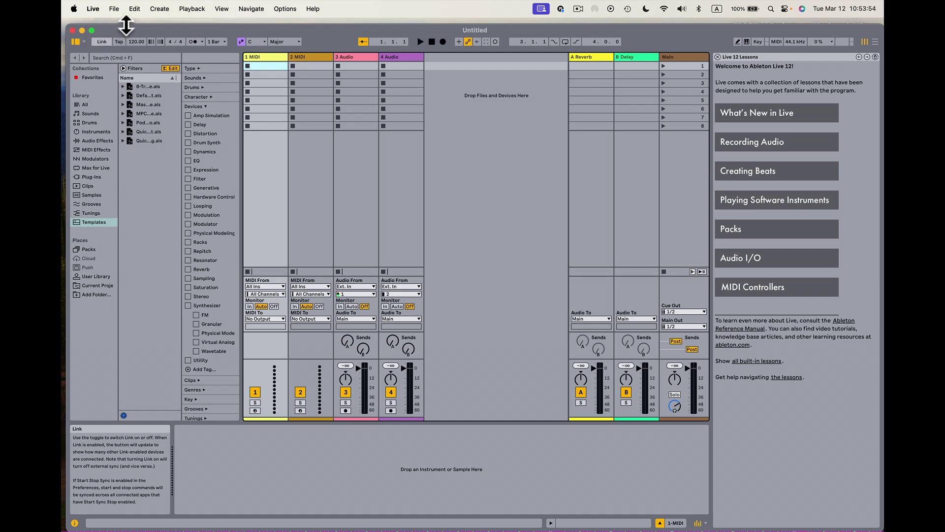
key("super+comma")
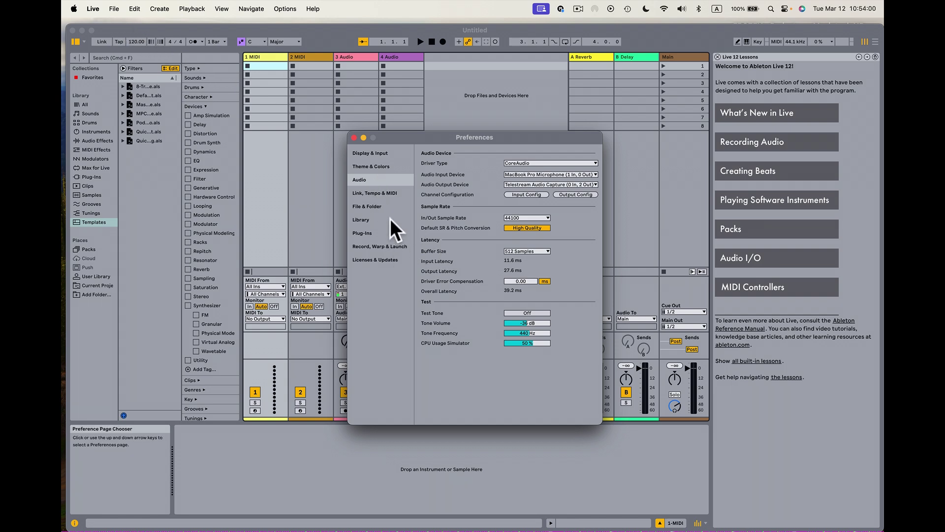
left_click(388, 246)
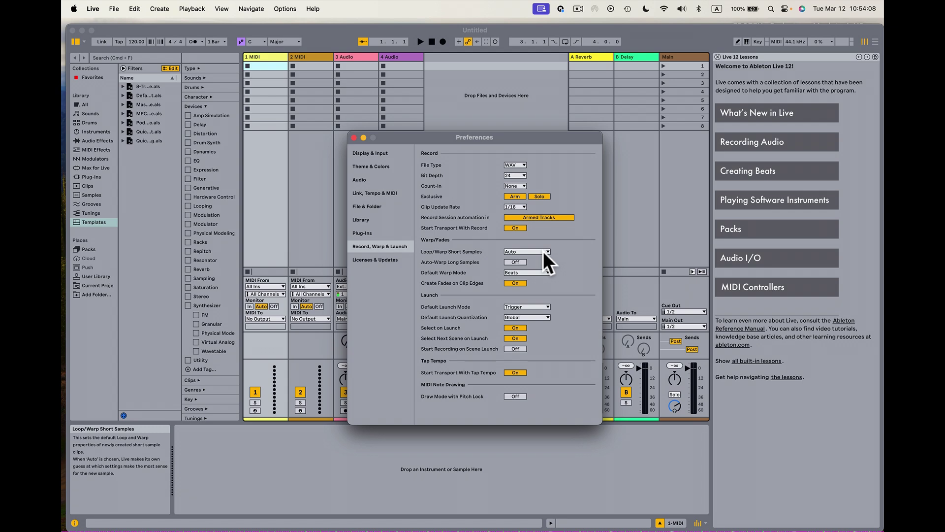
left_click(519, 261)
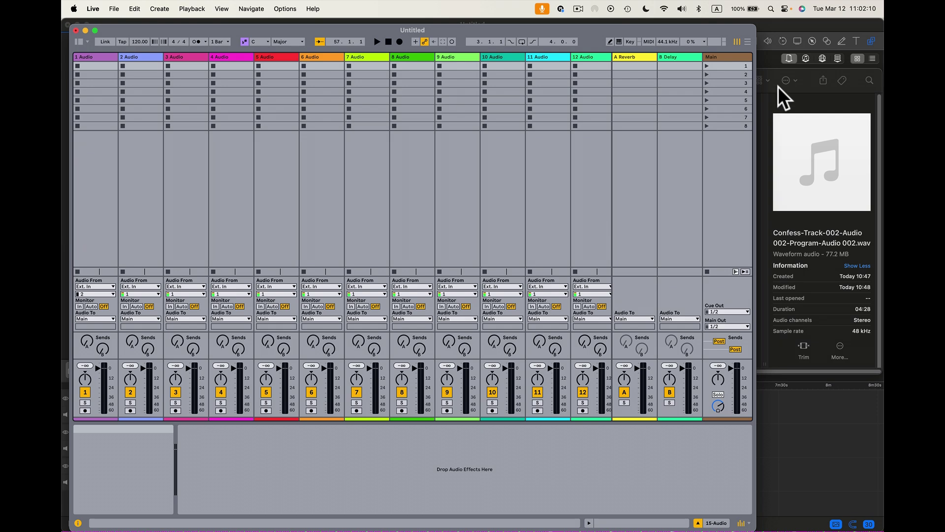
Switch to the Try again 2 folder and move the Track-001 Audio 001 and Track 01 WAV files to the trash.
left_click(779, 91)
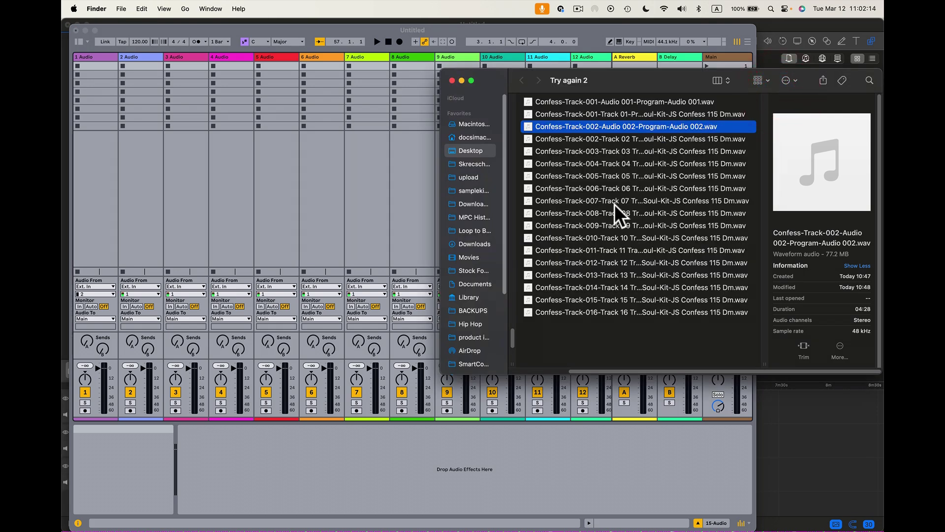
left_click(619, 100)
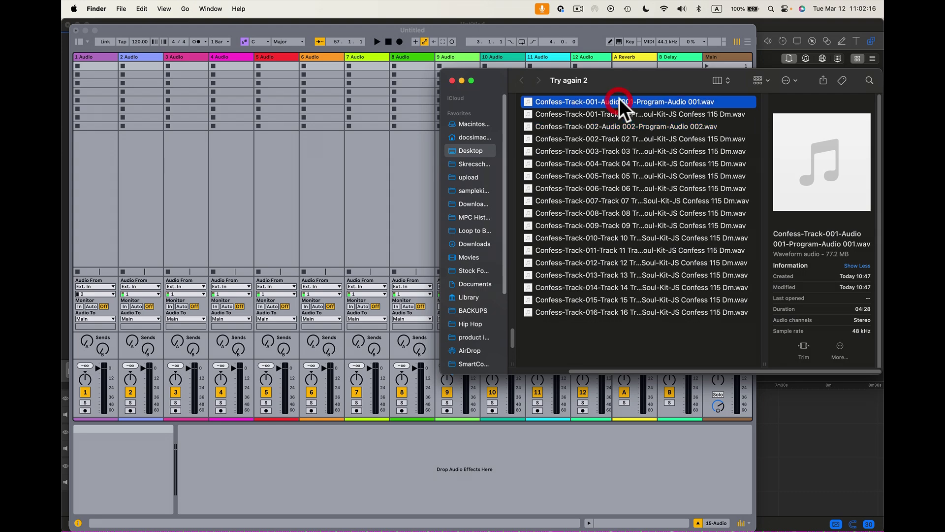
left_click(613, 112, "shift")
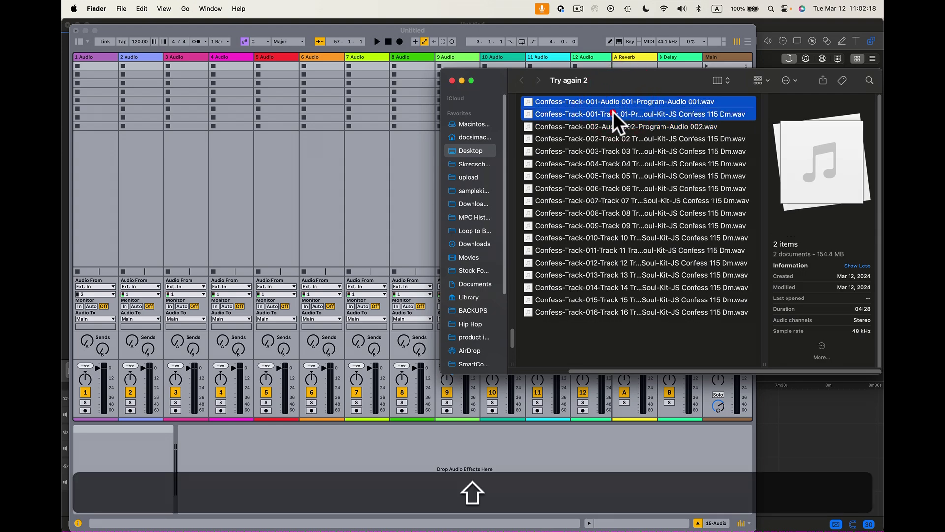
right_click(613, 112)
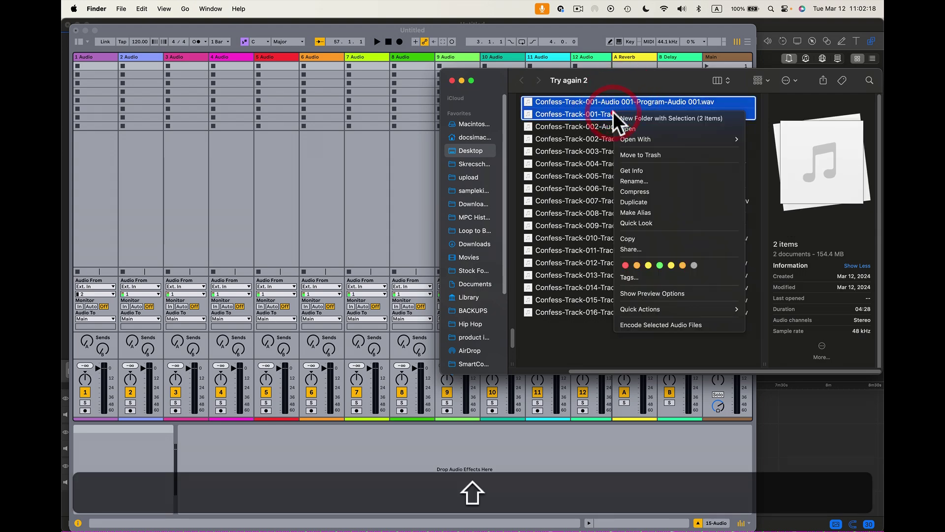
left_click(678, 152)
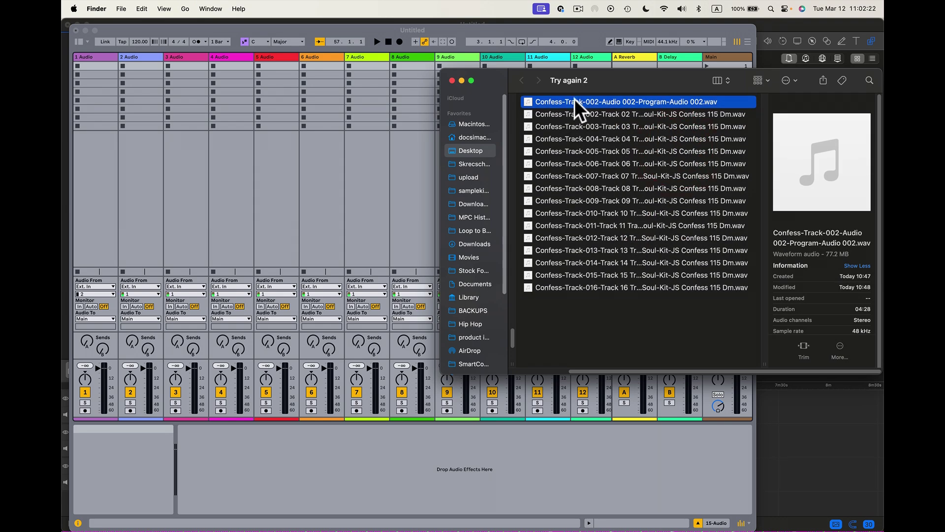
Preview the Audio 002 and Track 02 WAV files, and move the Track-002 Audio 002 file to the trash.
left_click(822, 161)
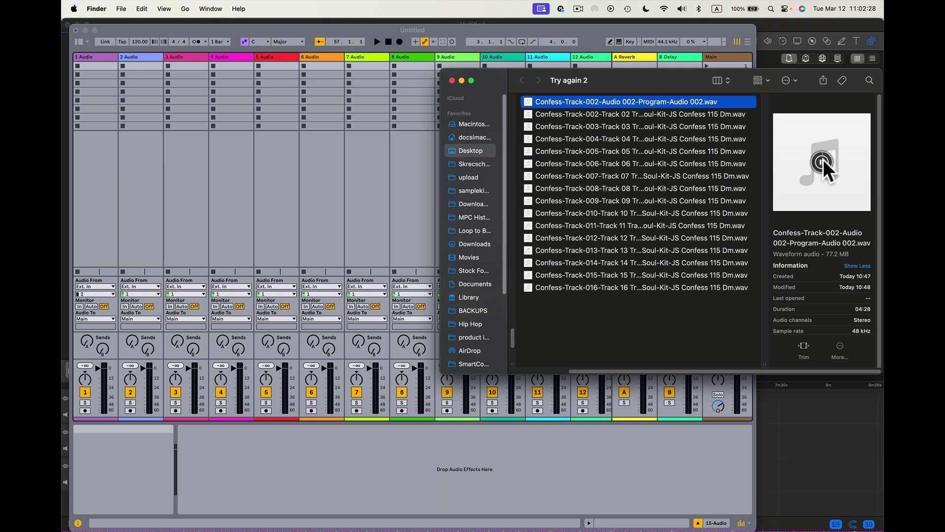
left_click(638, 113)
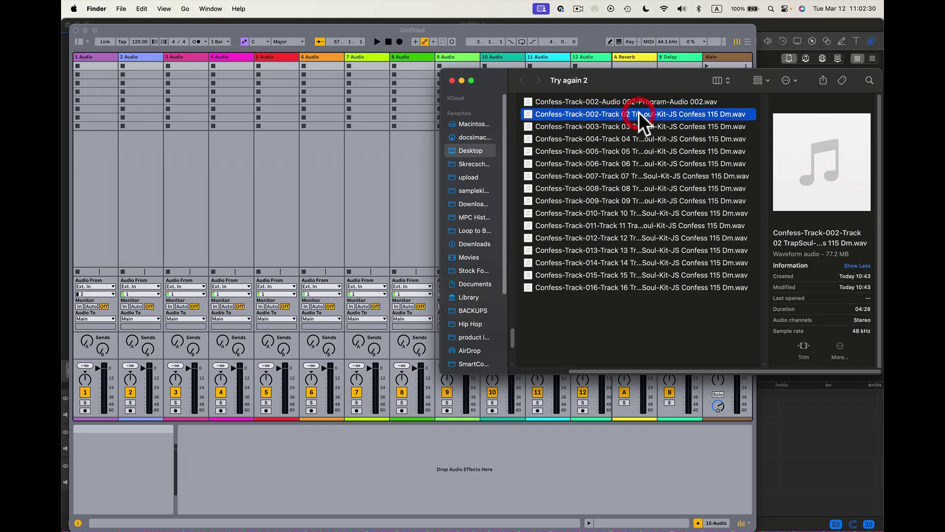
left_click(821, 161)
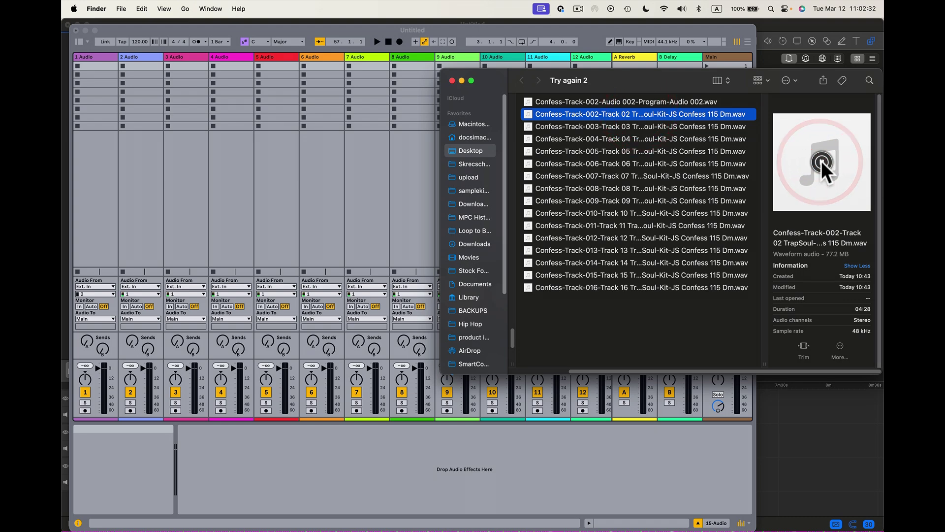
left_click(601, 102)
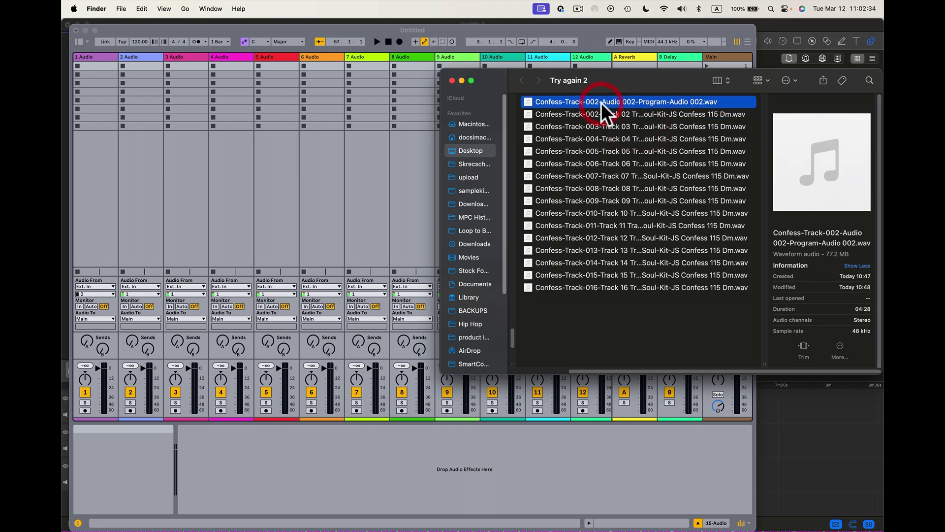
right_click(601, 102)
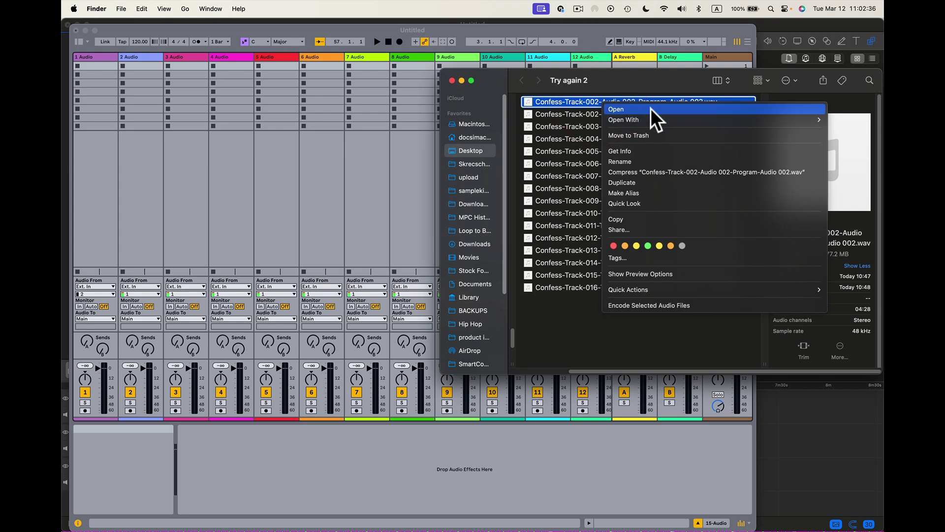
left_click(658, 133)
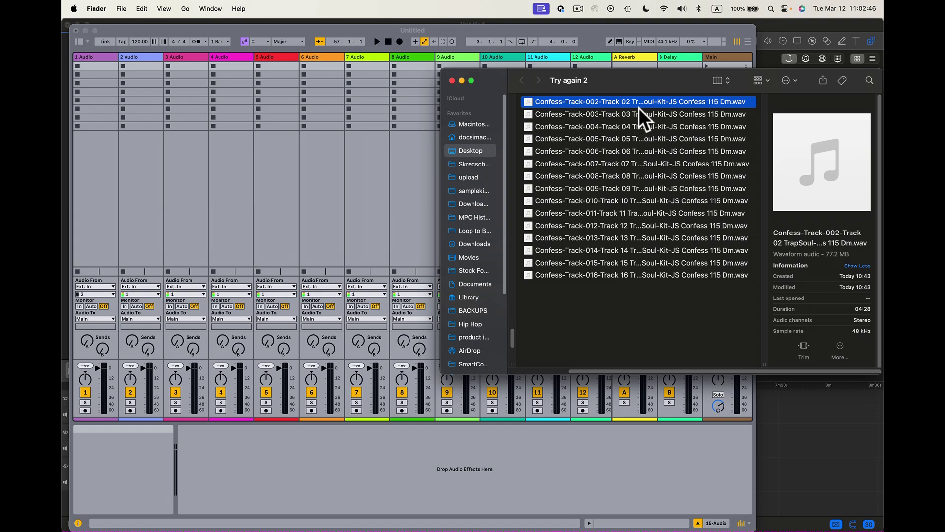
Switch to Ableton Live, look over its audio tracks, and show the set in Arrangement View.
left_click(499, 29)
scroll(369, 152, "right", 5)
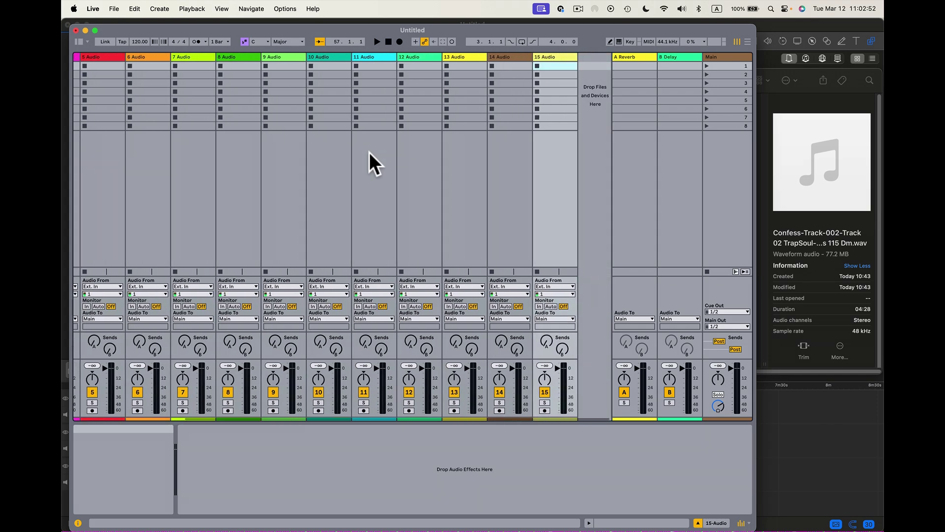
scroll(369, 152, "left", 5)
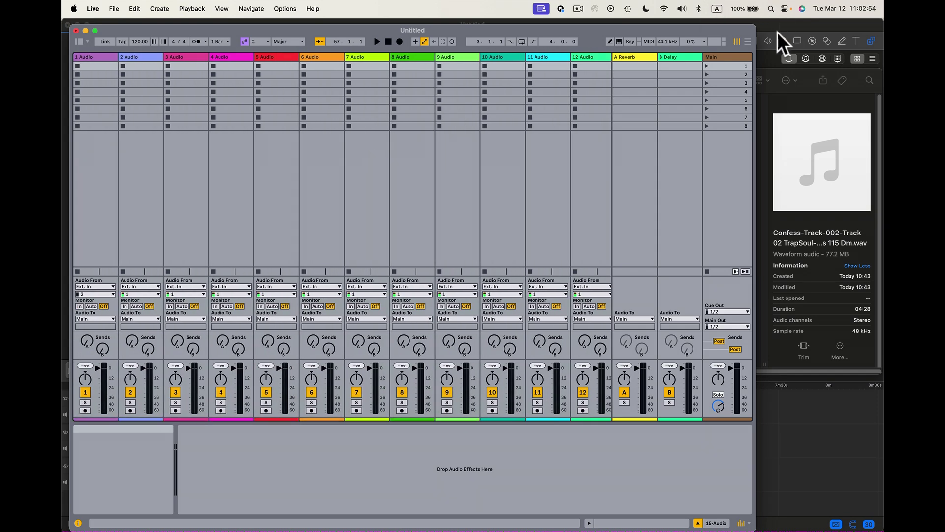
left_click(748, 41)
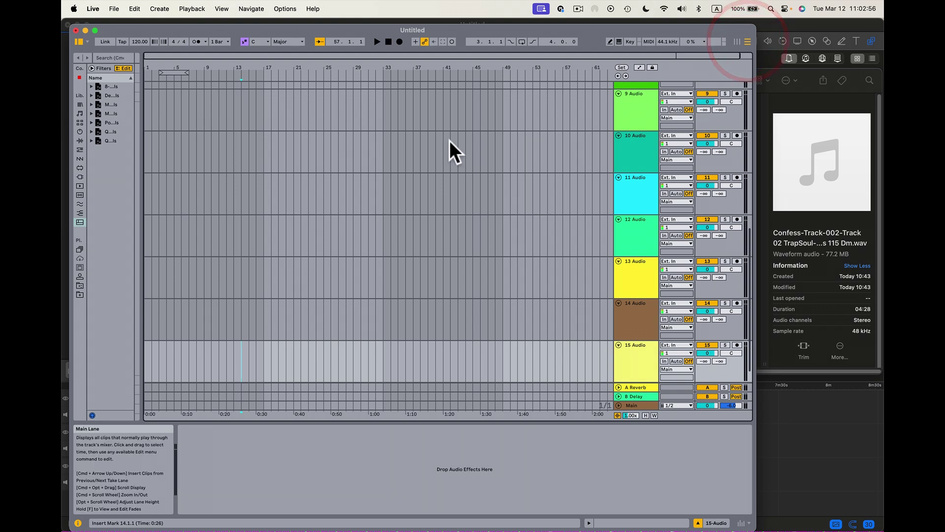
scroll(271, 155, "up", 2)
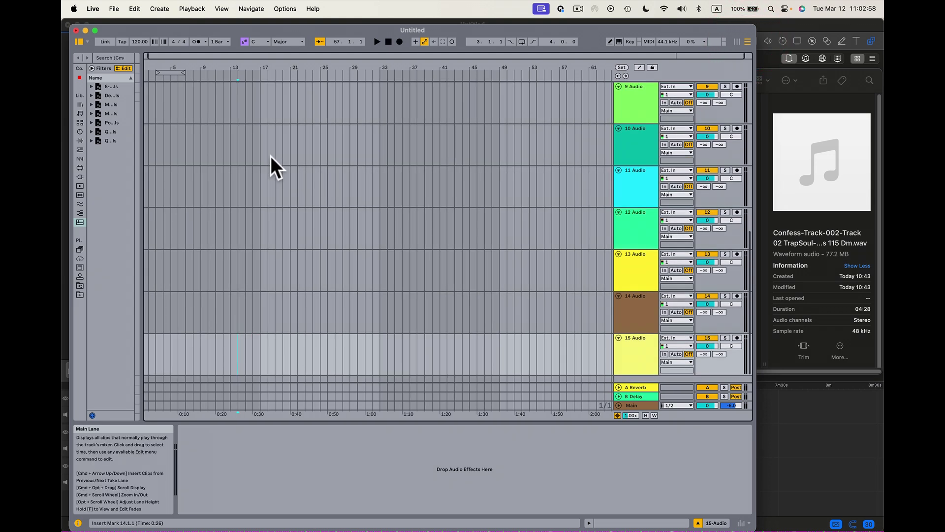
scroll(270, 156, "up", 2)
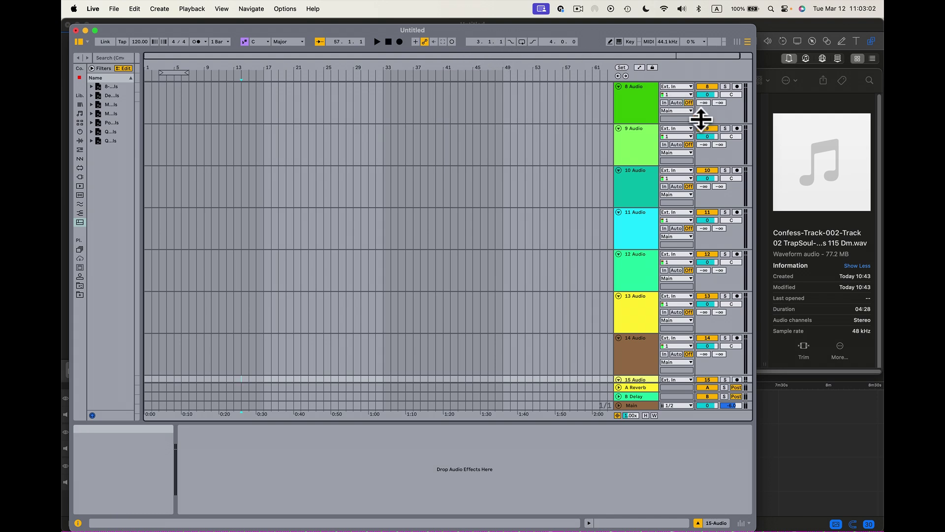
Import all the remaining Confess WAV stems from the Try again 2 folder onto separate Ableton Live arrangement tracks, starting at bar 1.
left_click(806, 74)
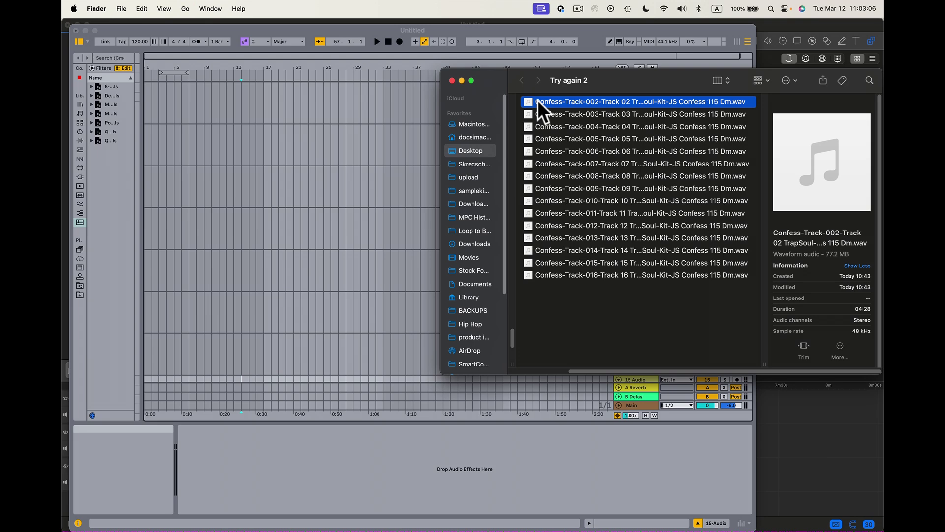
left_click(530, 278, "shift")
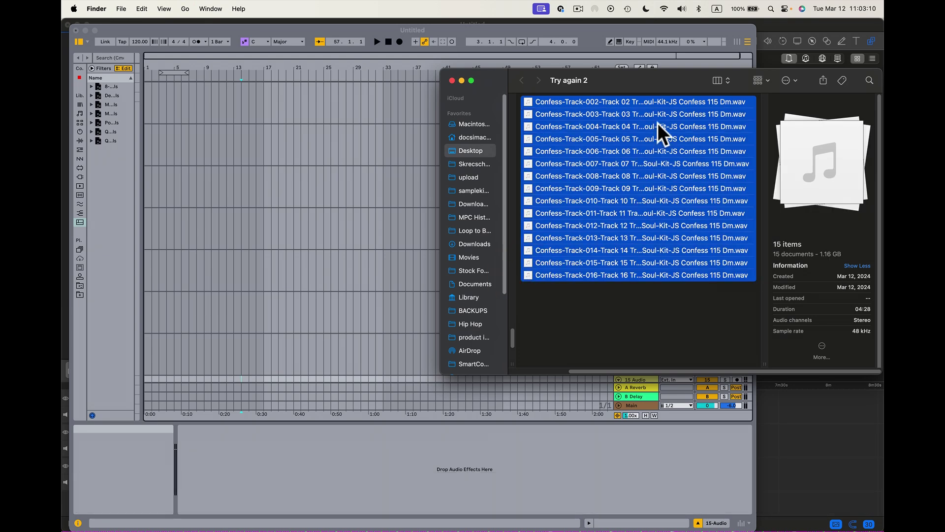
left_click_drag(665, 87, 745, 84)
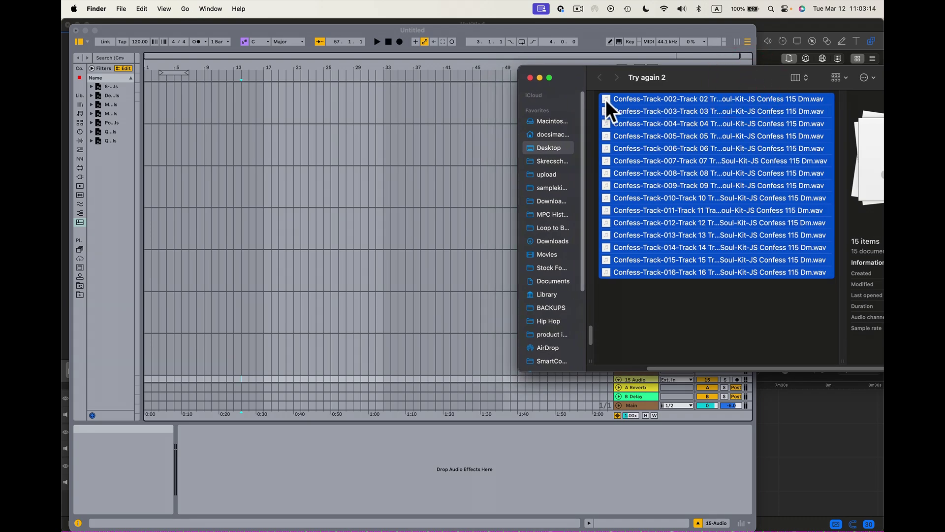
key("super")
left_click_drag(605, 97, 148, 95)
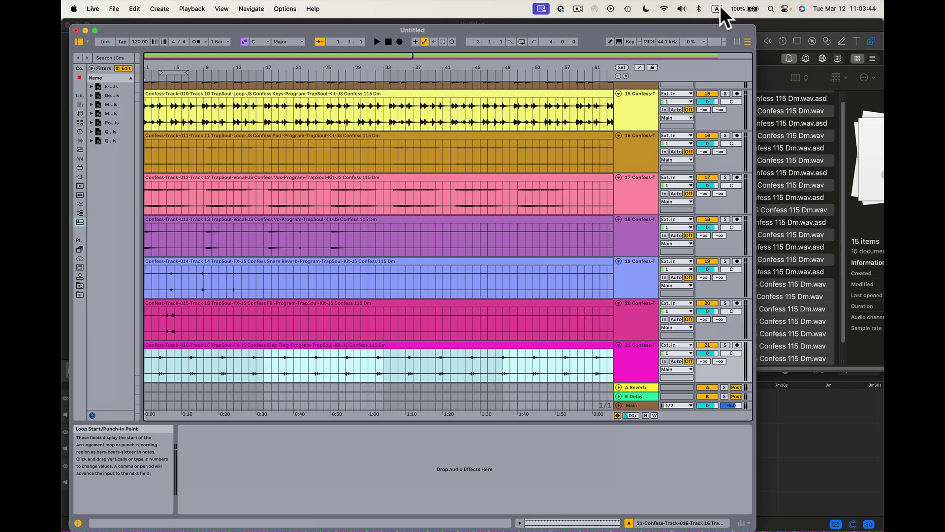
Review the WAV and .asd files in the Try again 2 folder, and return to Ableton Live with its window widened.
left_click(771, 72)
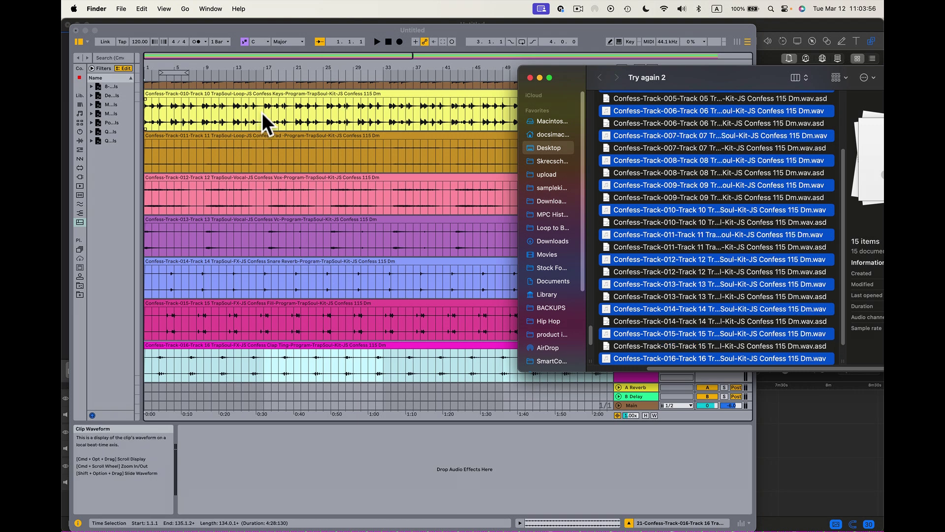
left_click_drag(749, 75, 761, 73)
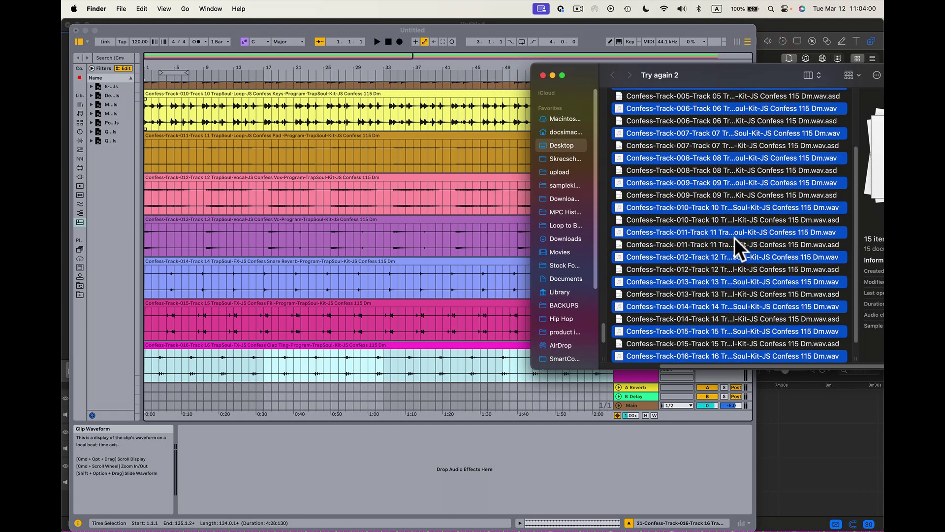
scroll(731, 238, "up", 2)
scroll(731, 238, "up", 2)
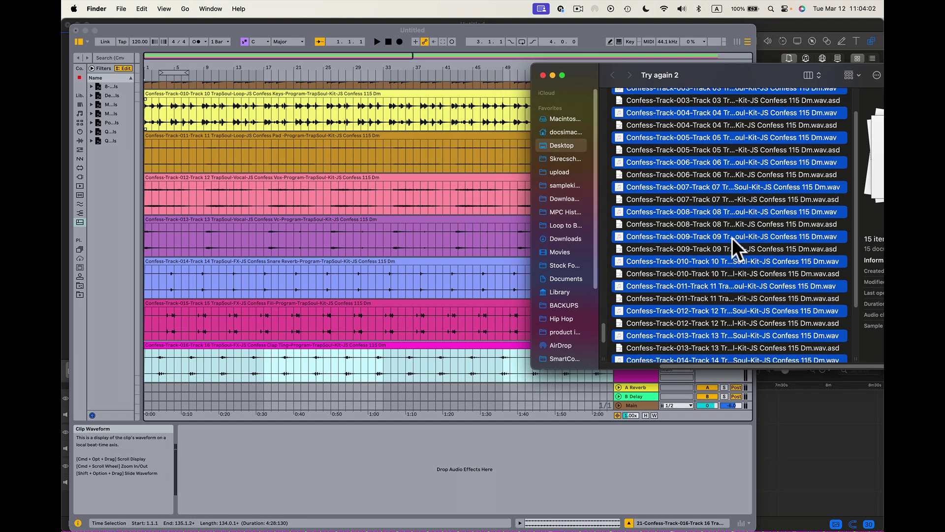
left_click(584, 31)
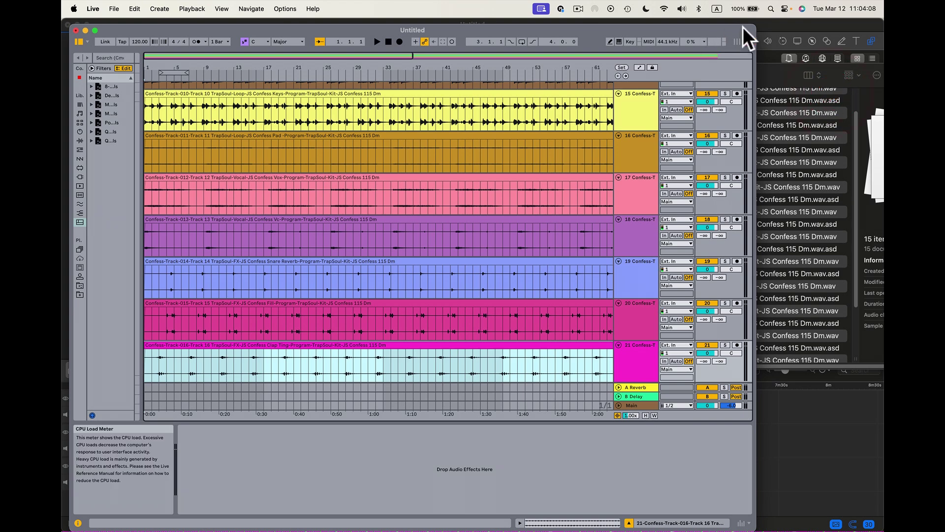
left_click_drag(755, 26, 878, 25)
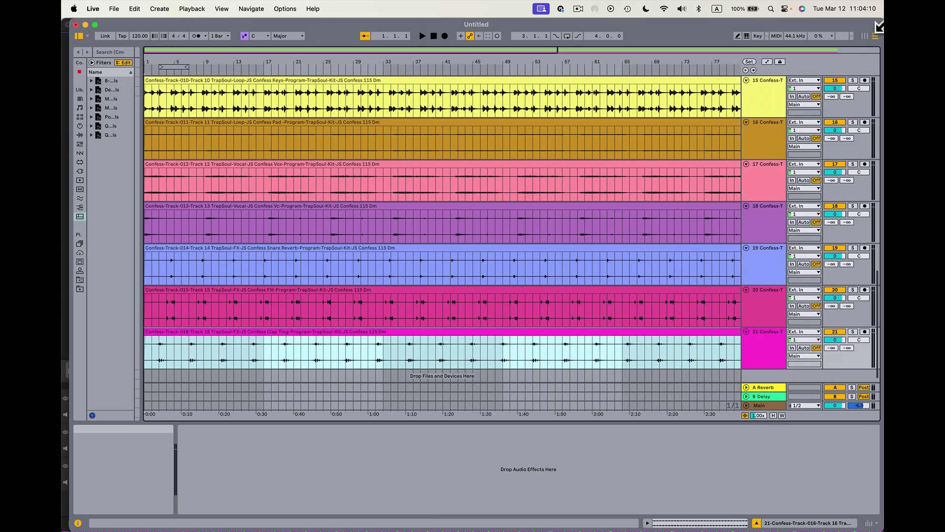
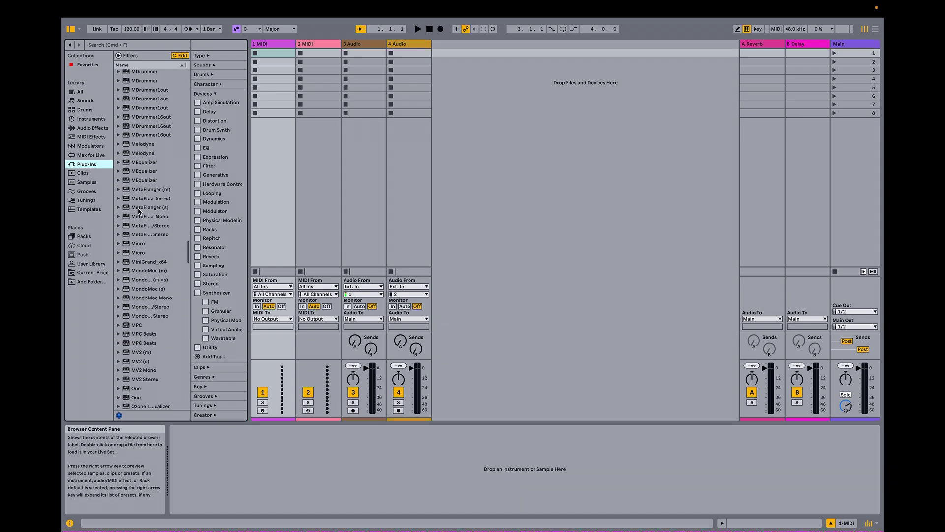
Load the MPC plug-in onto the 1 MIDI track of the new set.
left_click(135, 324)
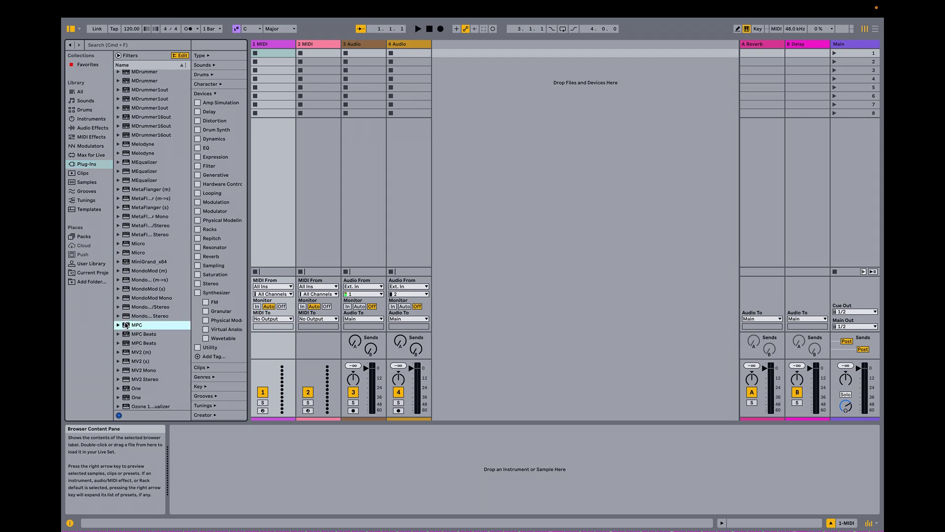
left_click_drag(132, 323, 218, 265)
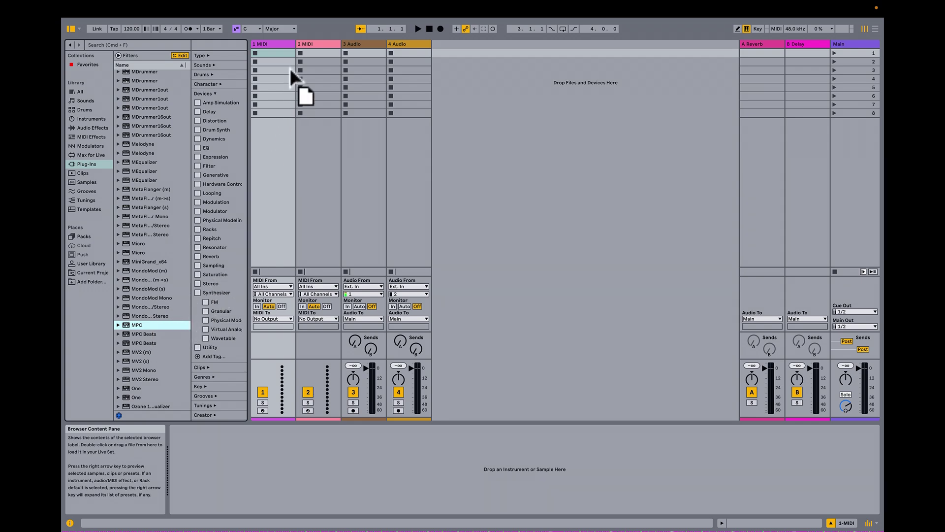
left_click_drag(286, 51, 279, 44)
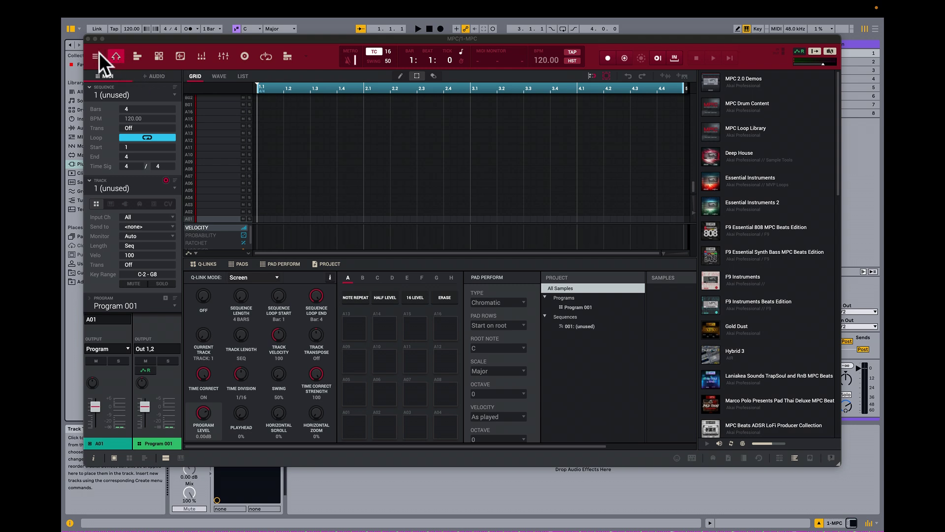
Load a recent project with the TrapSoul-Kit-JS Hearts sequence into the MPC plug-in.
left_click(95, 55)
mouse_move(112, 69)
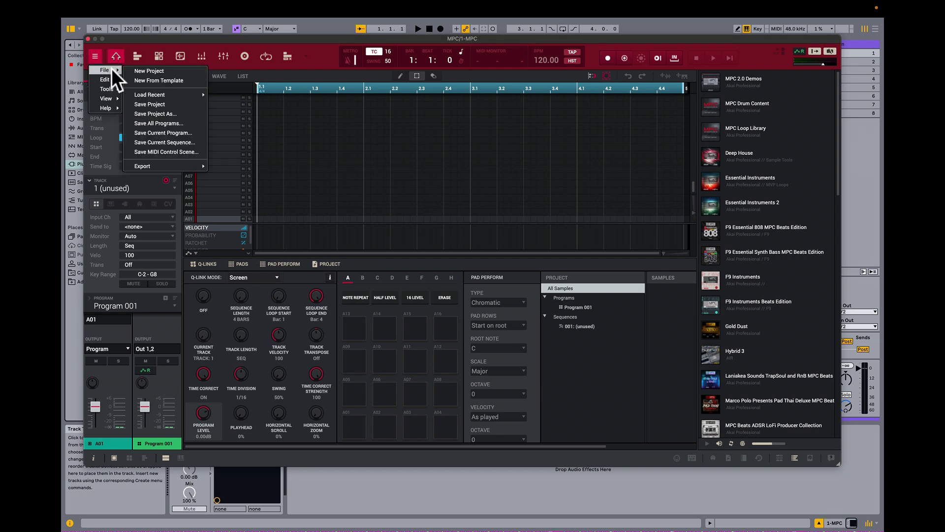
mouse_move(192, 93)
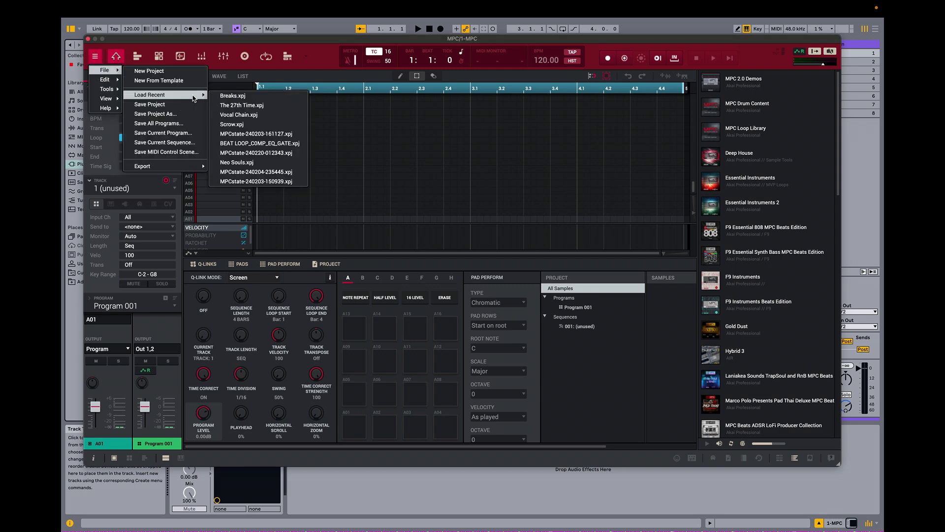
left_click(236, 96)
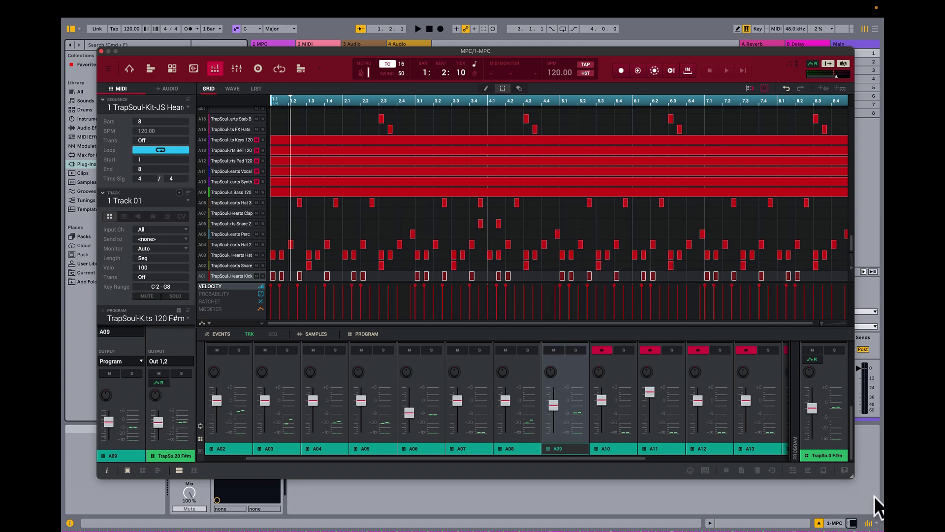
Shrink the MPC plug-in window, move it below the first clip slots, and start playback.
left_click_drag(846, 476, 508, 374)
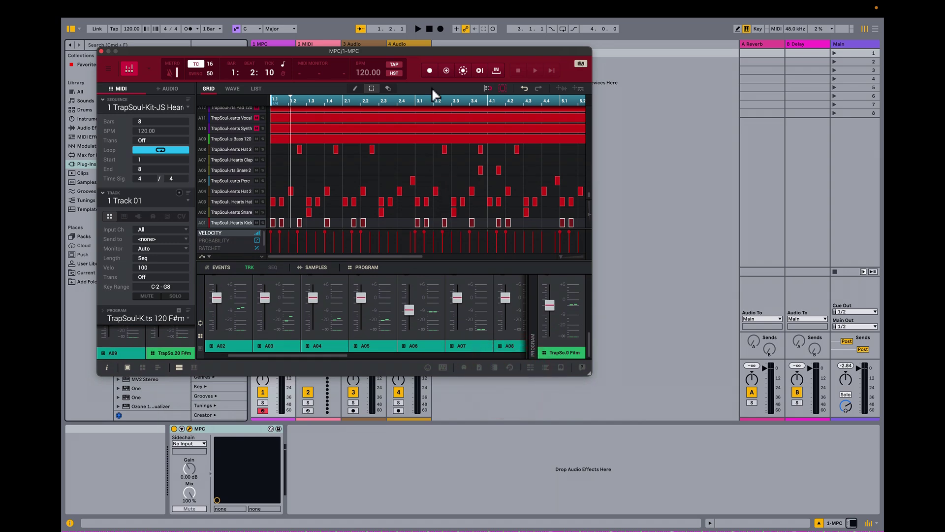
left_click_drag(430, 51, 585, 116)
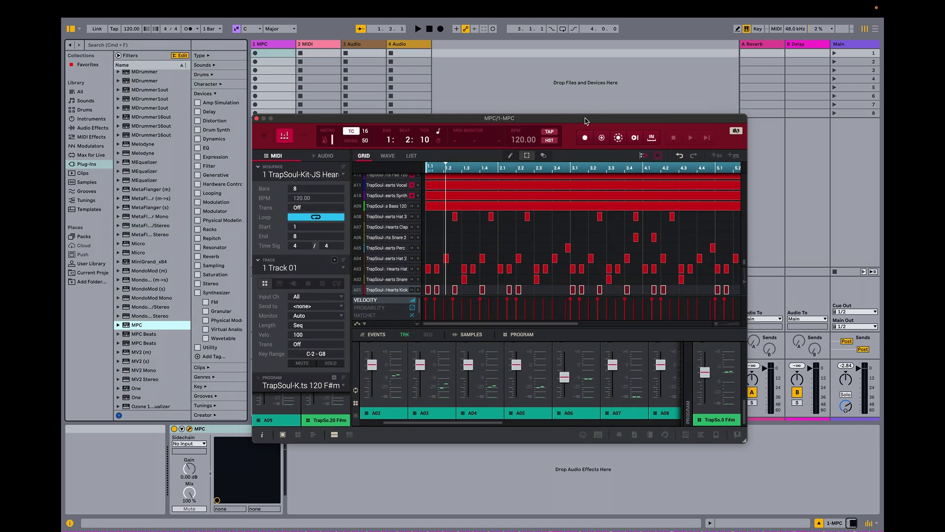
key("space")
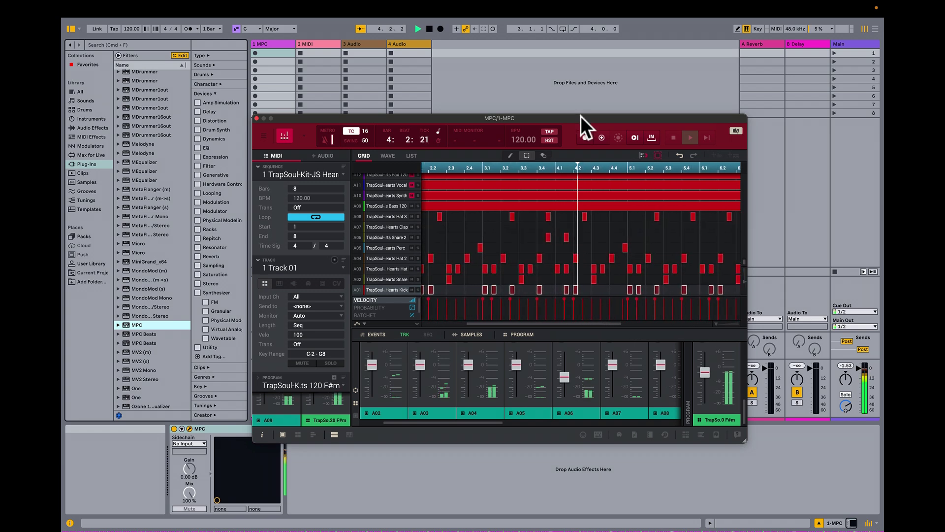
Stop playback, move the MPC plug-in window aside, and close it.
key("space")
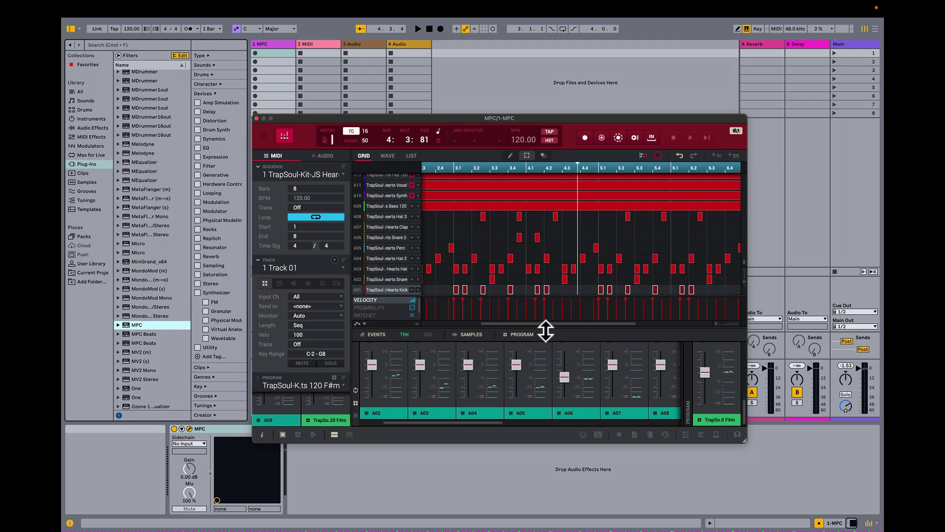
left_click_drag(478, 119, 621, 160)
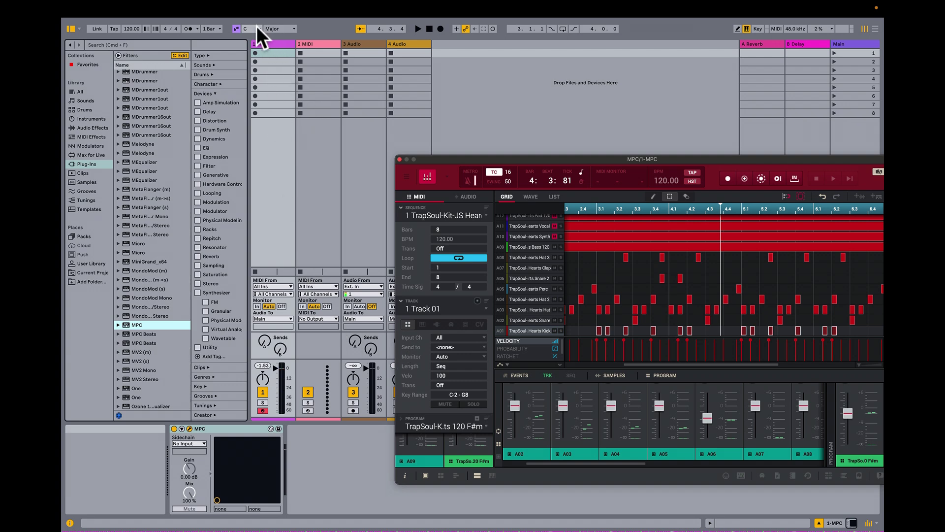
left_click(399, 159)
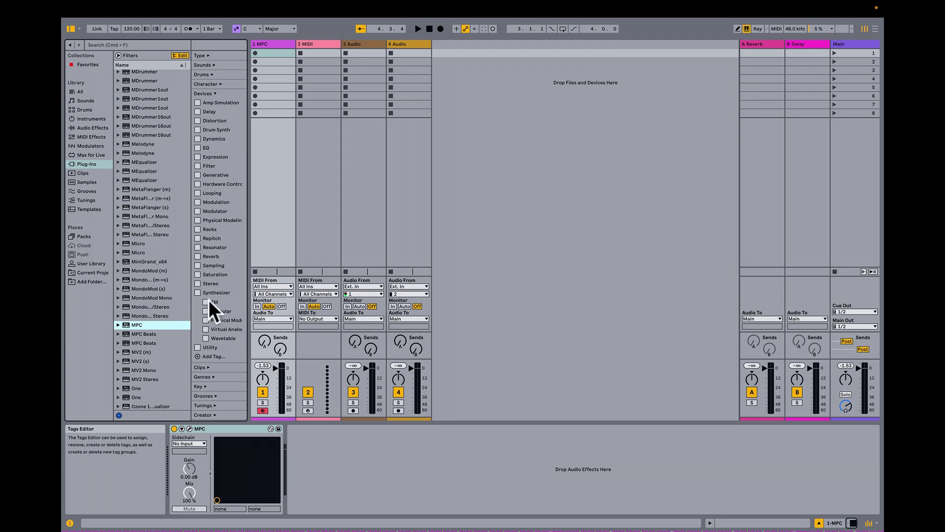
Reopen the MPC plug-in window from the 1 MPC track's device and close it again.
left_click(320, 45)
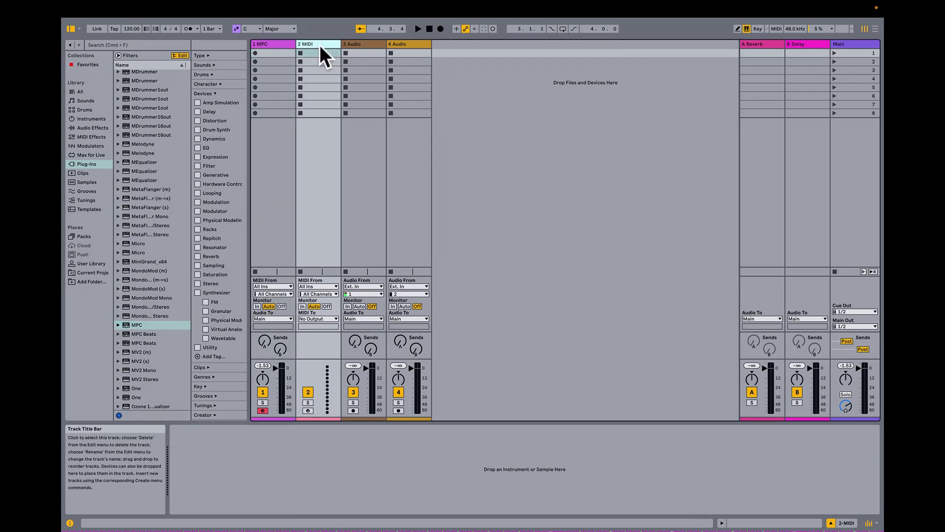
left_click(272, 45)
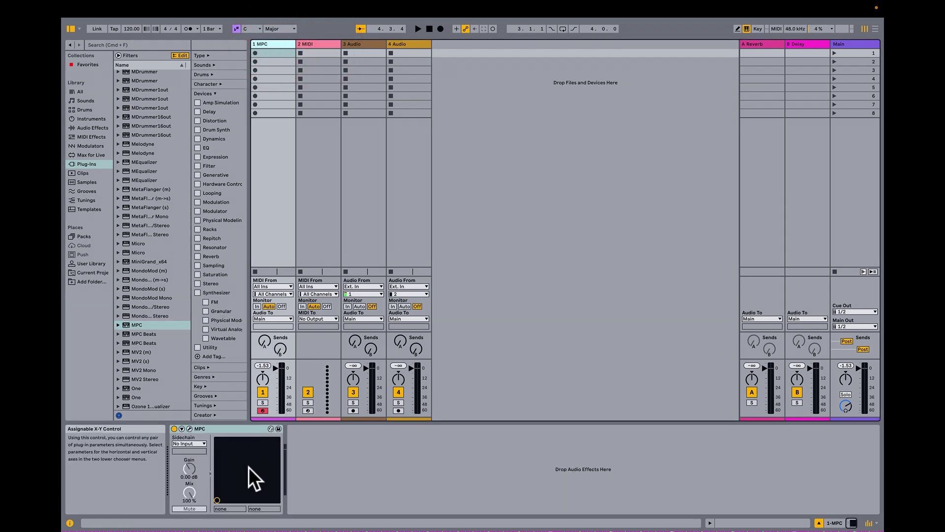
left_click(189, 429)
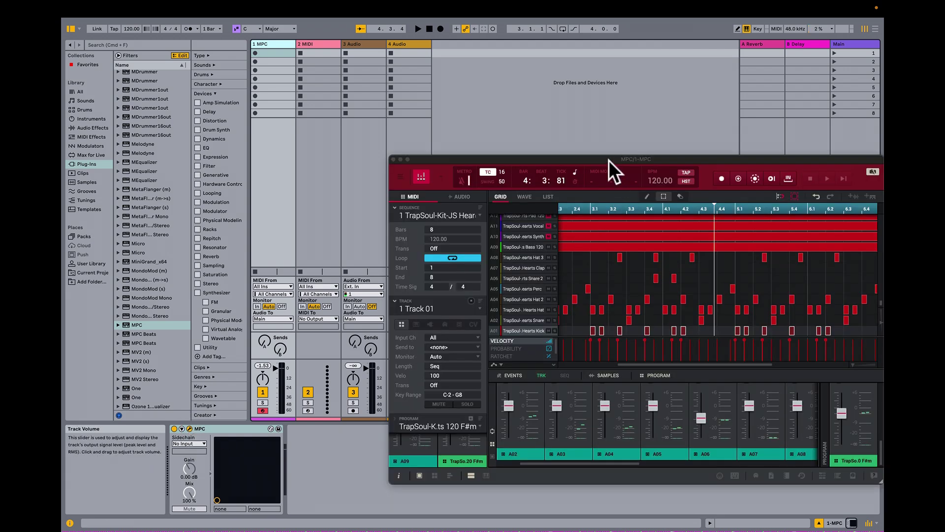
left_click_drag(608, 160, 586, 158)
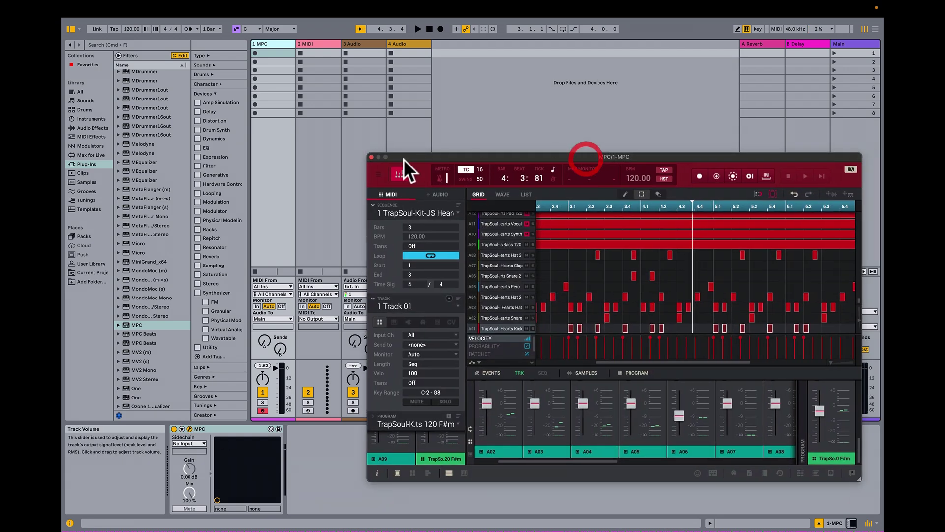
left_click(372, 156)
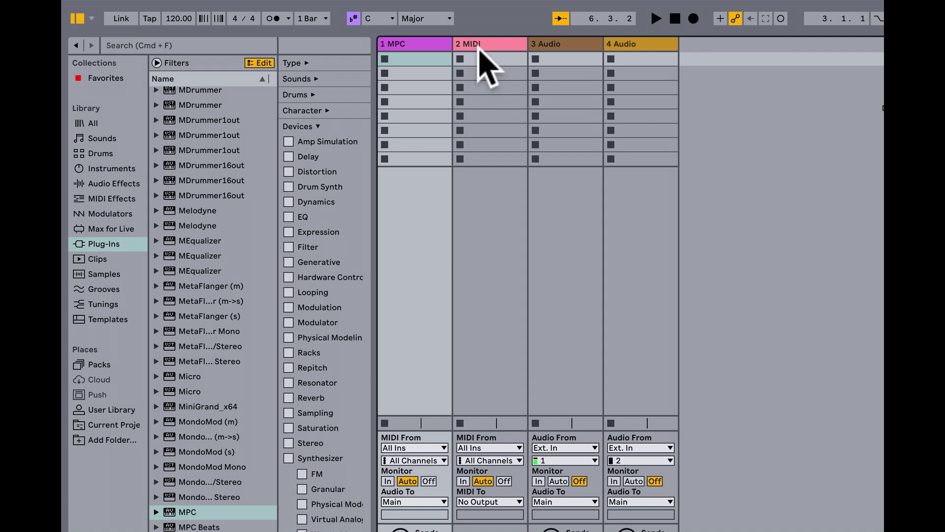
Delete the unused 2 MIDI track from the set.
left_click(479, 45)
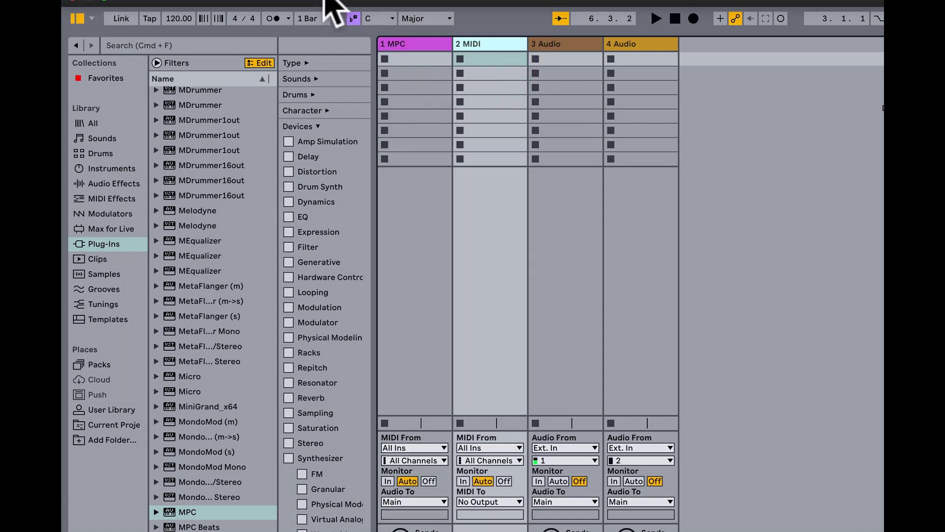
mouse_move(273, 1)
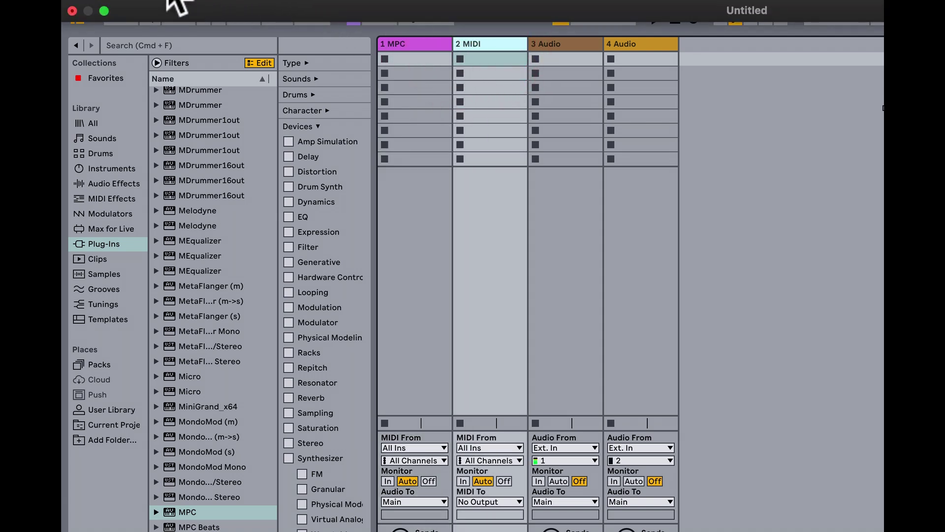
left_click(219, 4)
mouse_move(184, 6)
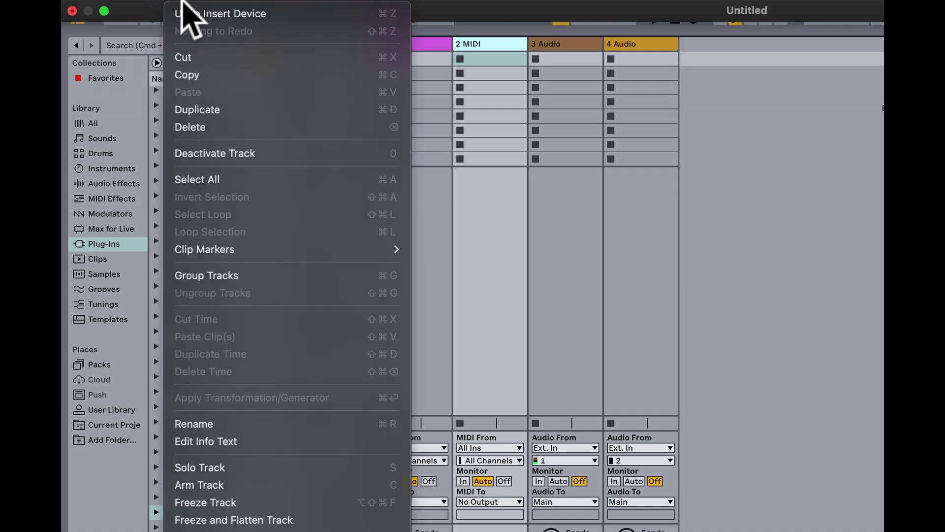
left_click(234, 127)
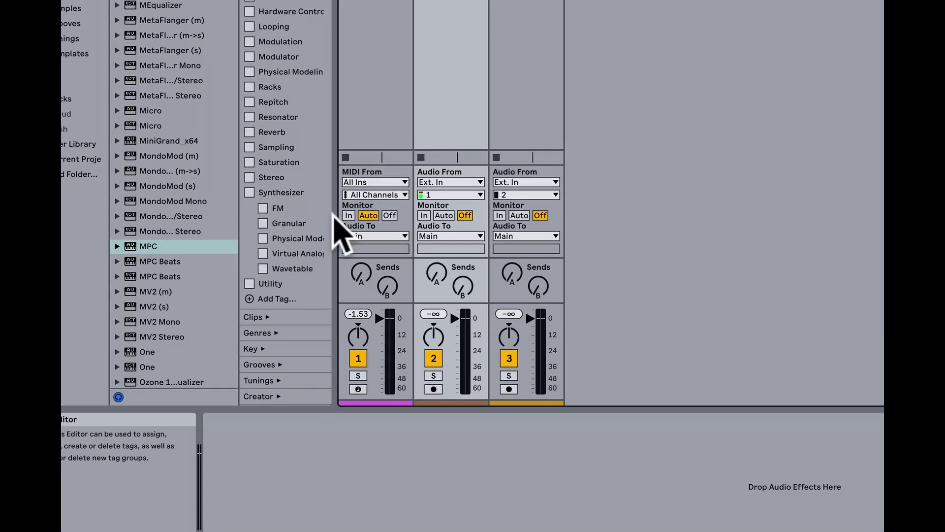
Show the MPC plug-in window from the 1 MPC track again and audition drum pads A01 to A08.
left_click(375, 74)
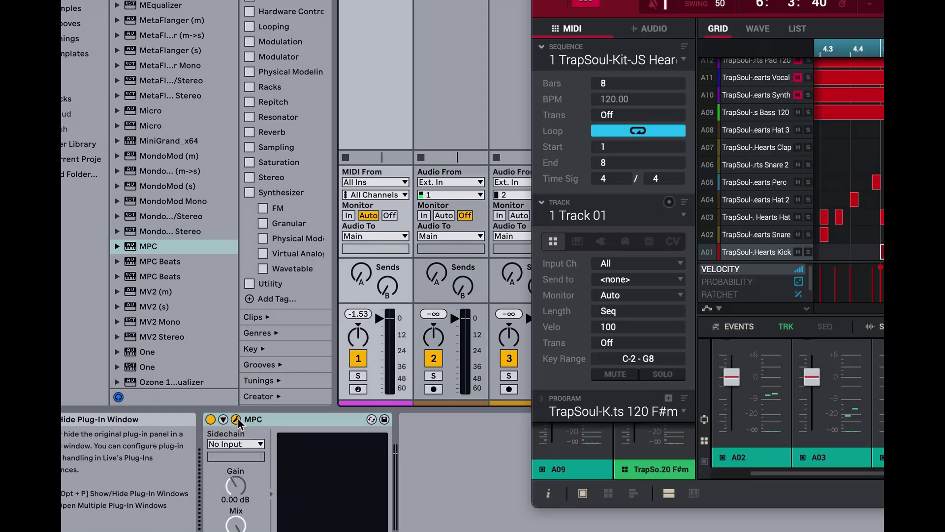
left_click(235, 419)
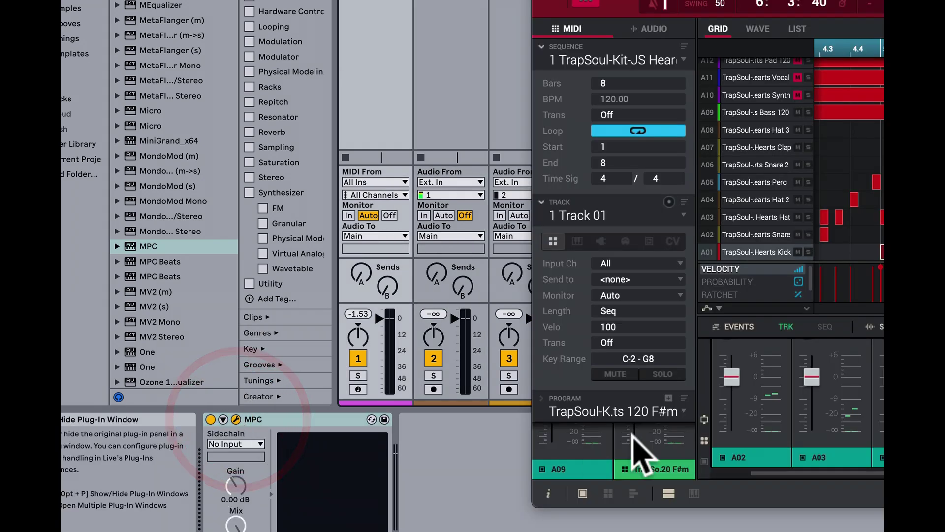
left_click(705, 249)
left_click(708, 232)
left_click(709, 217)
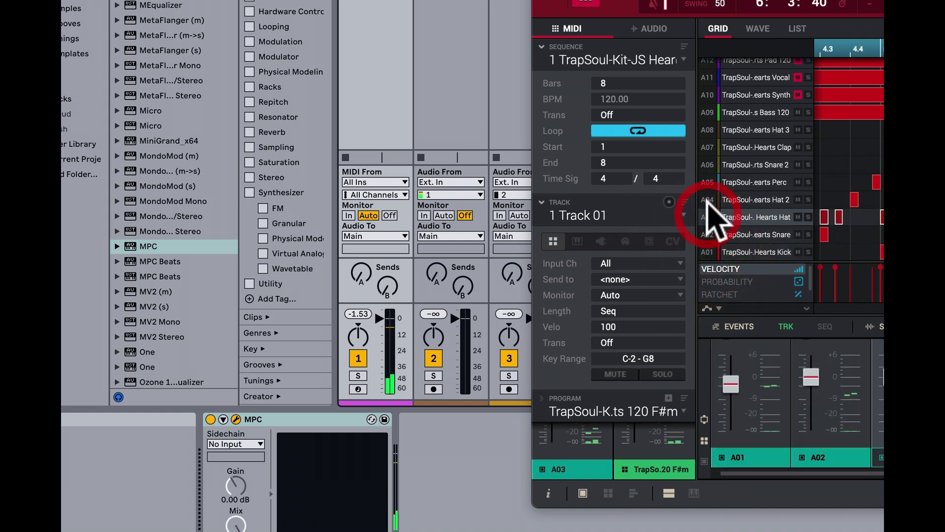
left_click(709, 200)
left_click(707, 182)
left_click(708, 166)
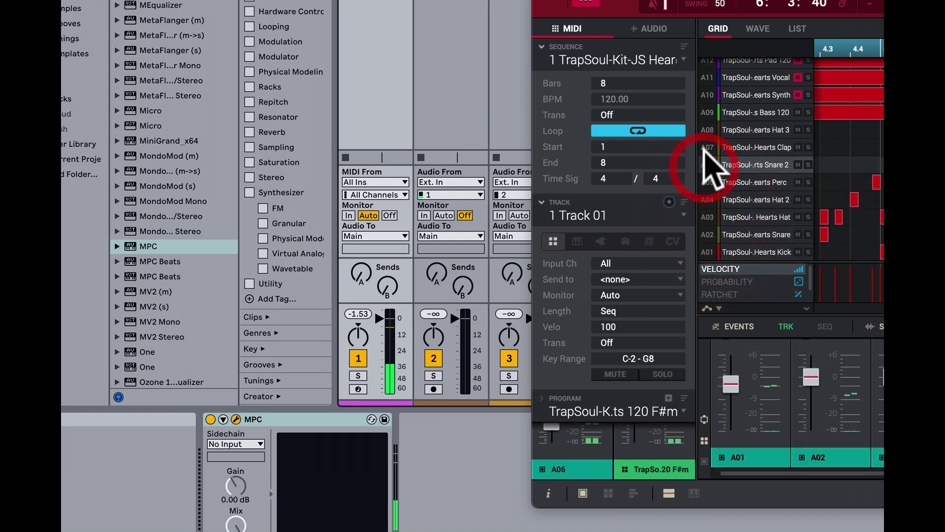
left_click(709, 144)
left_click(708, 131)
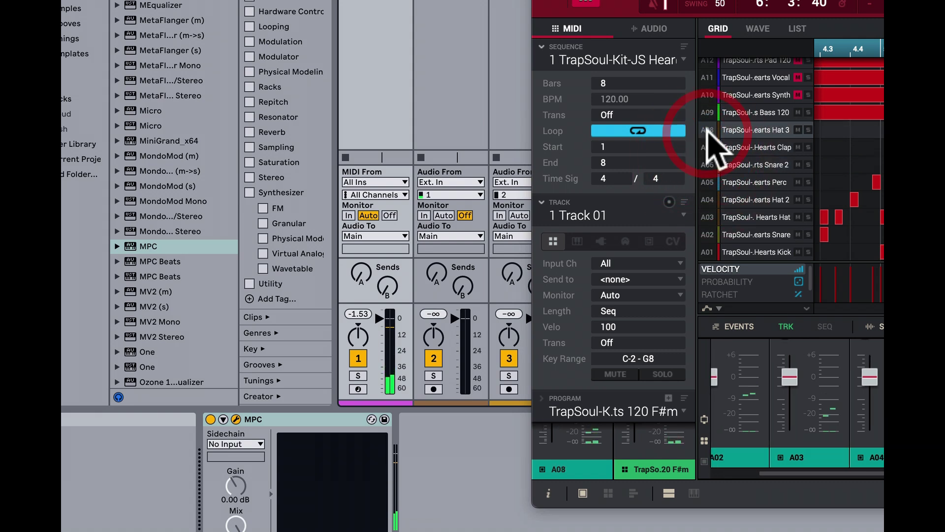
Audition the FX Hats and Stab sounds on pads A15 and A16.
scroll(770, 190, "up", 3)
scroll(770, 189, "up", 2)
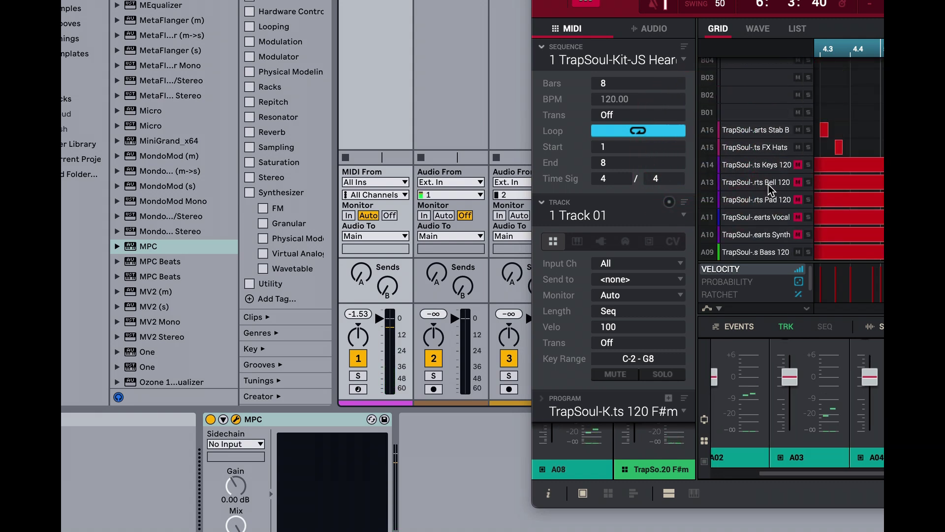
left_click(707, 147)
left_click(707, 130)
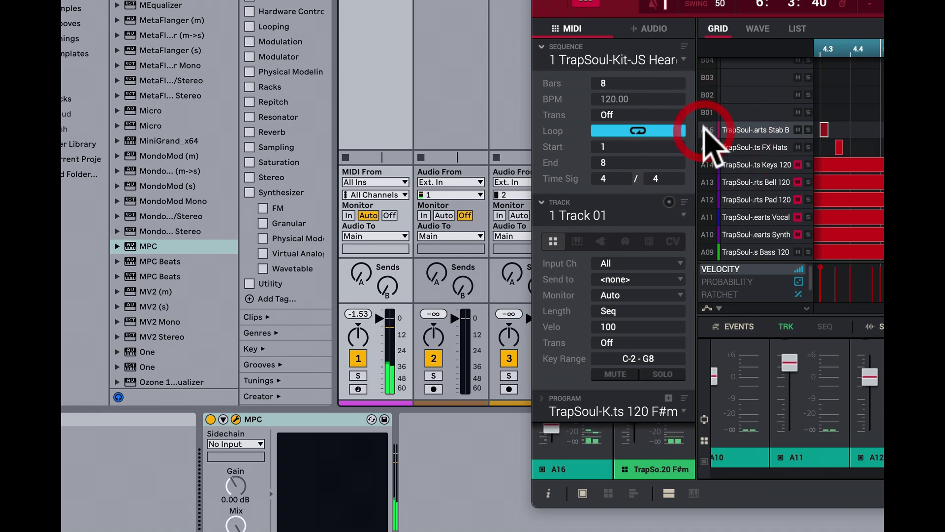
scroll(802, 171, "down", 3)
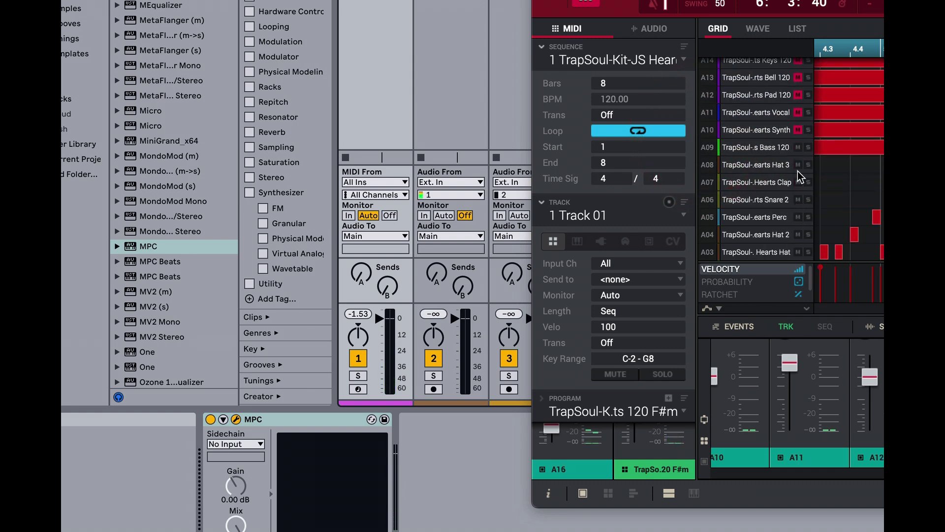
scroll(801, 176, "down", 1)
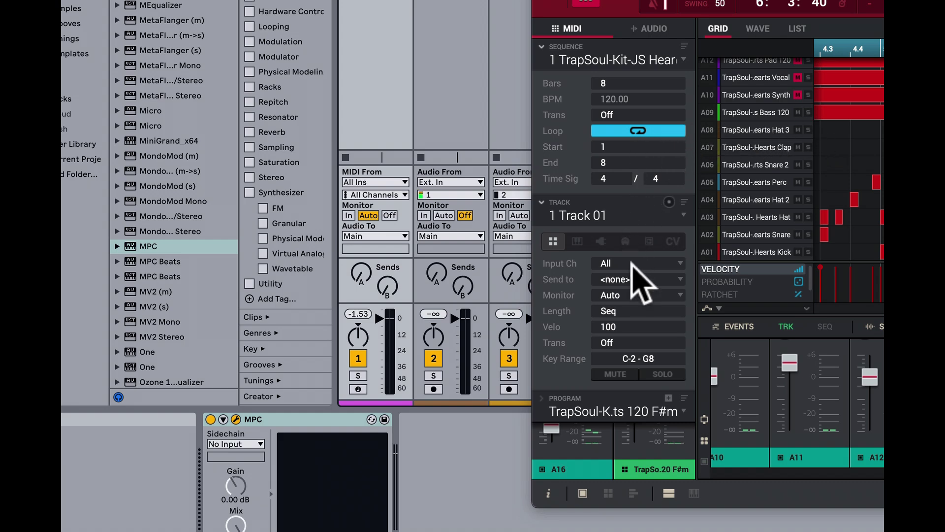
Set the 2 Audio track to receive Output 3,4-MPC from the 1-MPC track, and start playback.
left_click_drag(660, 1, 800, 0)
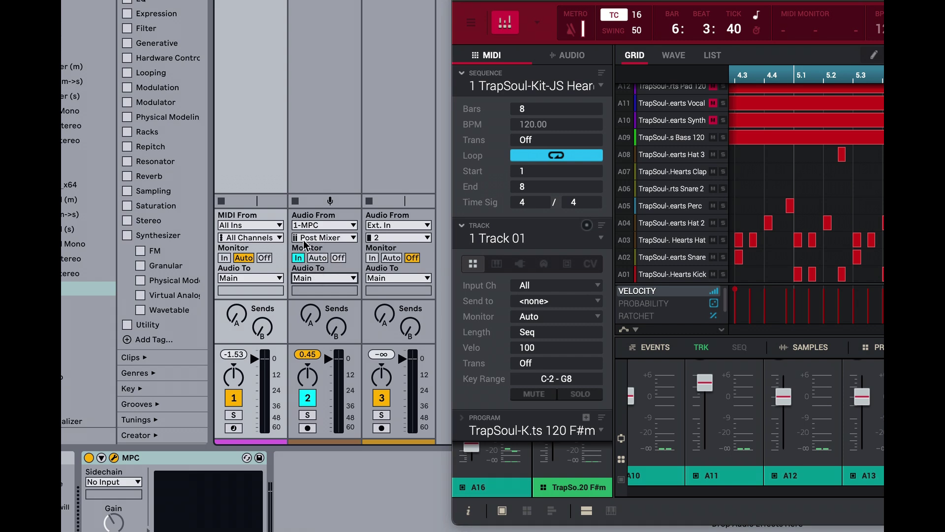
left_click(353, 237)
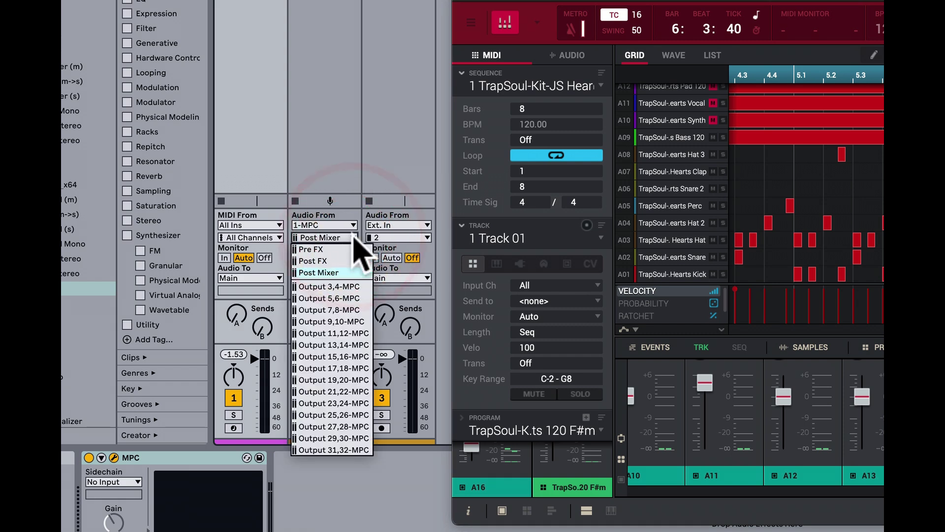
left_click(347, 287)
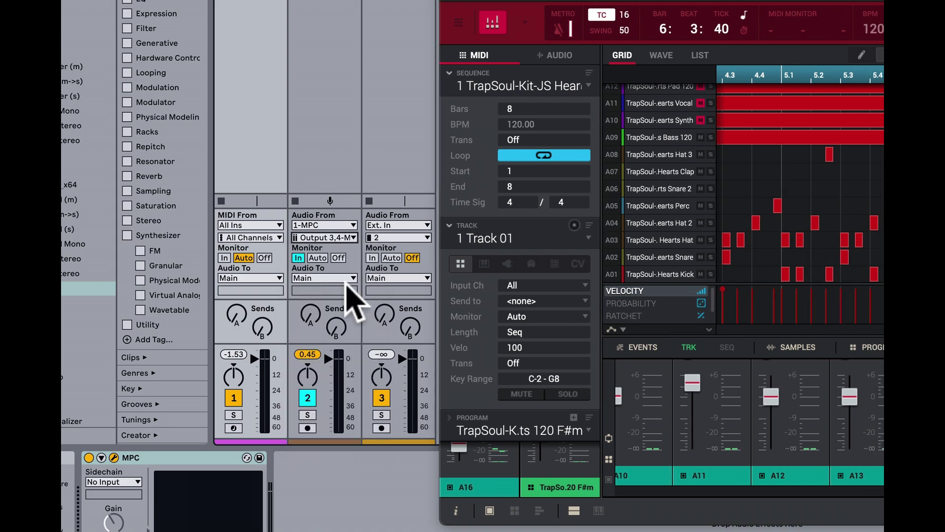
key("space")
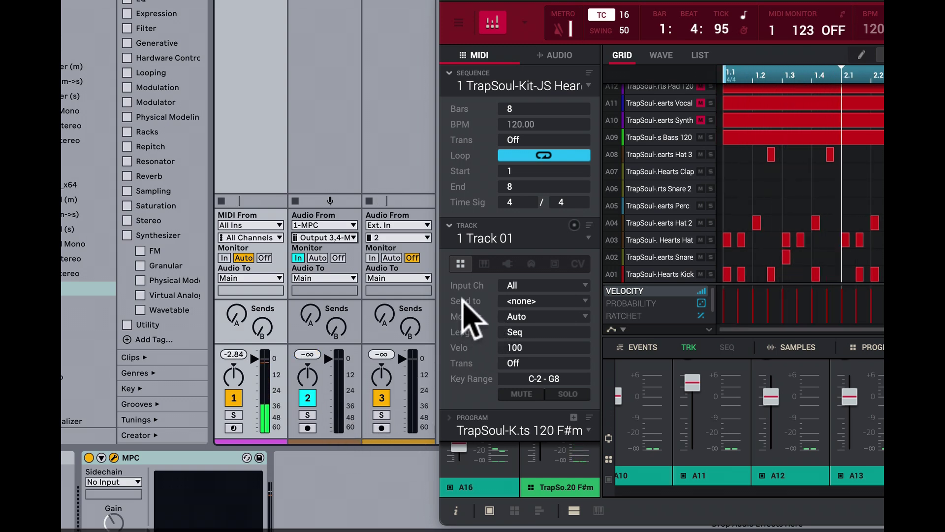
Route the kick on pad A01 to stereo output Out 3,4 in the MPC plug-in.
left_click(611, 274)
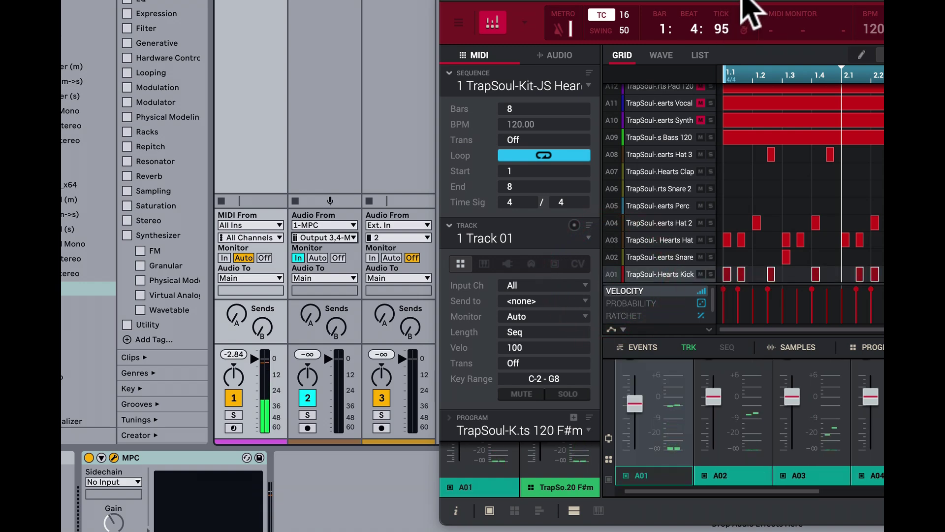
left_click_drag(748, 9, 635, 10)
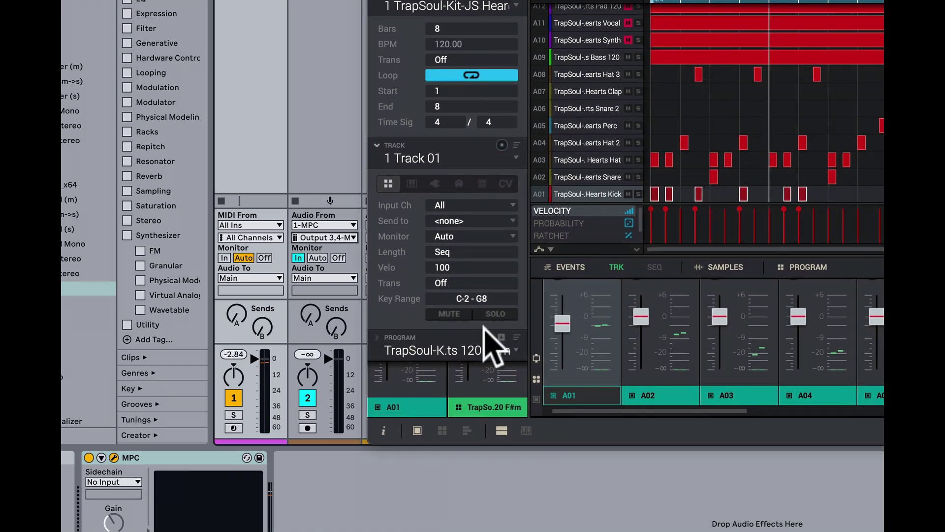
left_click(377, 145)
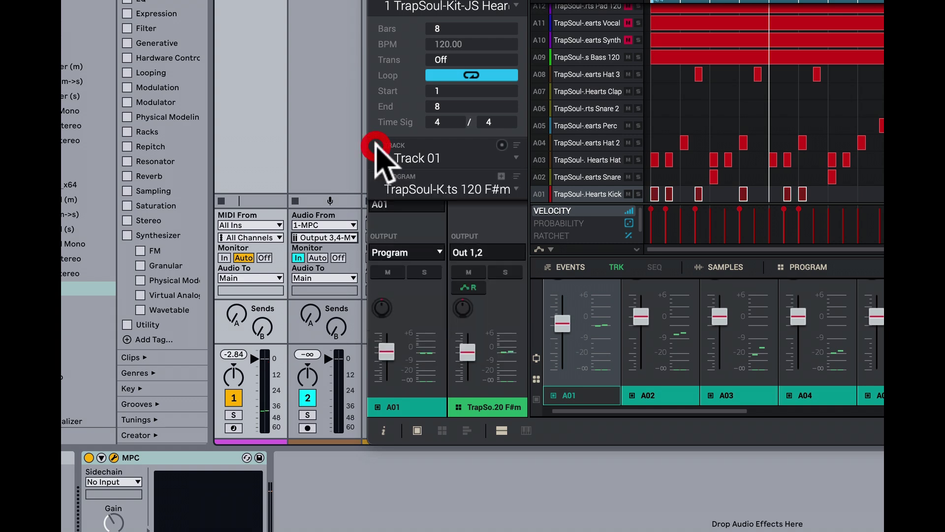
left_click(434, 251)
mouse_move(424, 297)
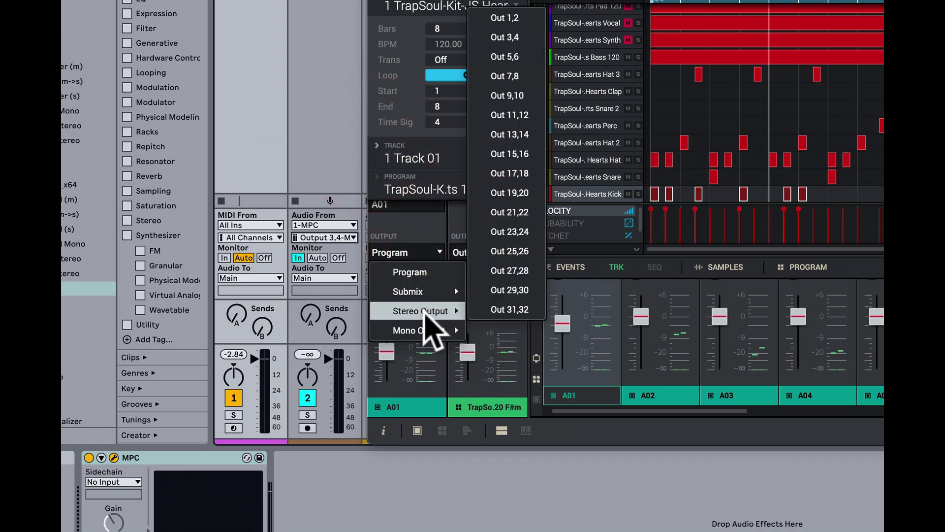
left_click(534, 39)
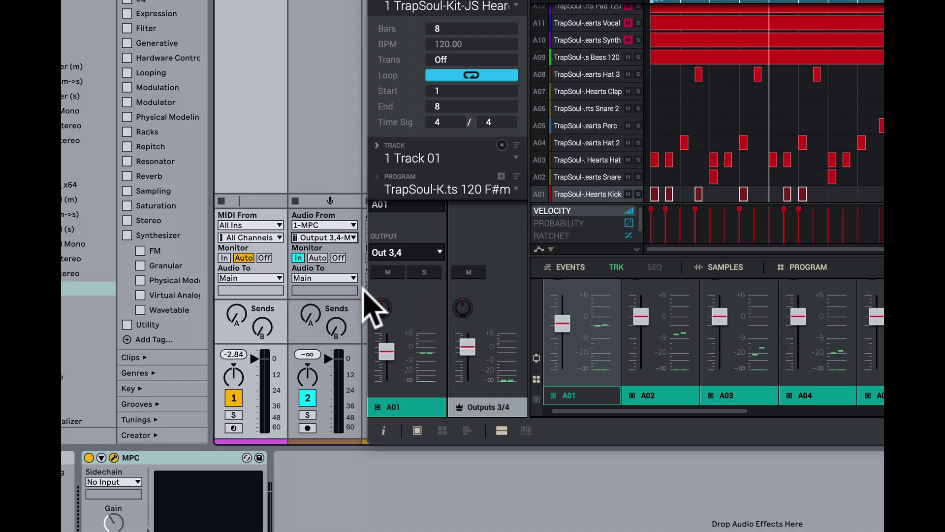
Play the sequence and solo the 2 Audio track to check the separately routed kick.
key("space")
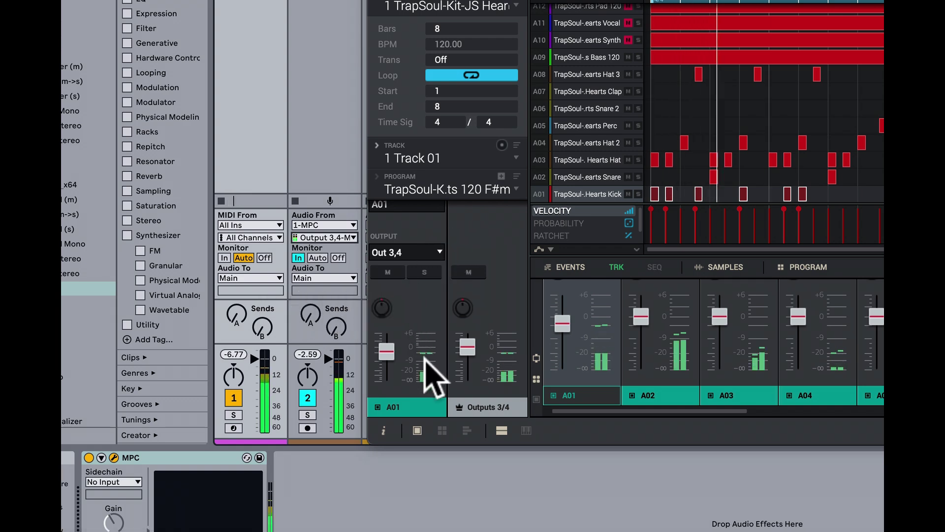
mouse_move(397, 370)
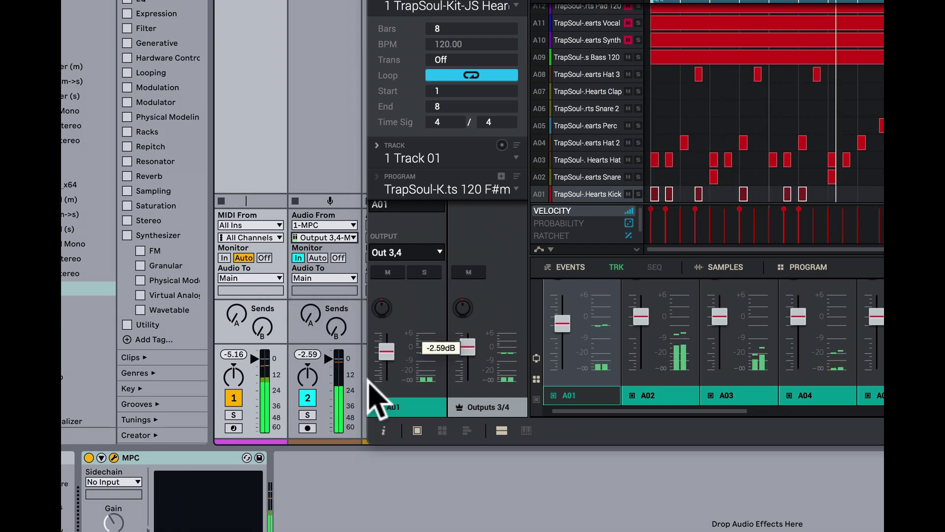
left_click(308, 415)
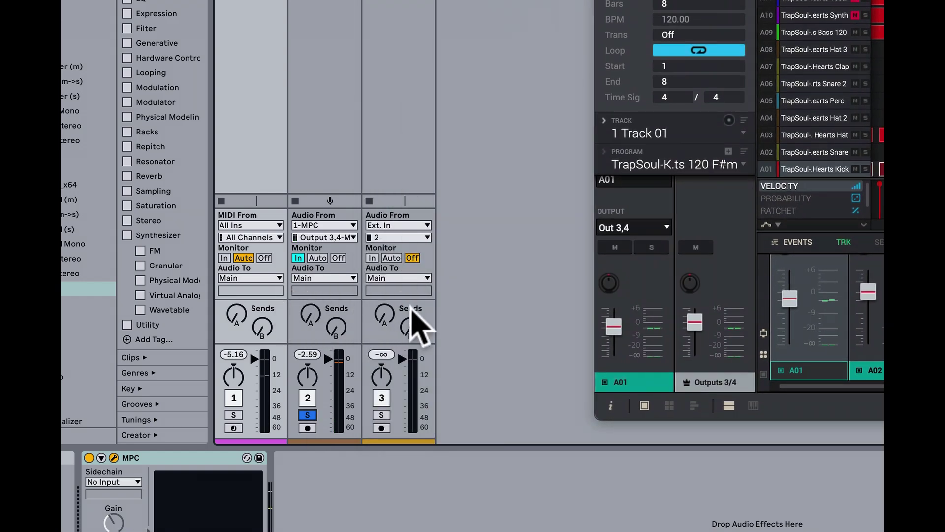
Set the 3 Audio track to receive Output 5,6-MPC from the 1-MPC track, with monitoring set to In.
left_click(424, 226)
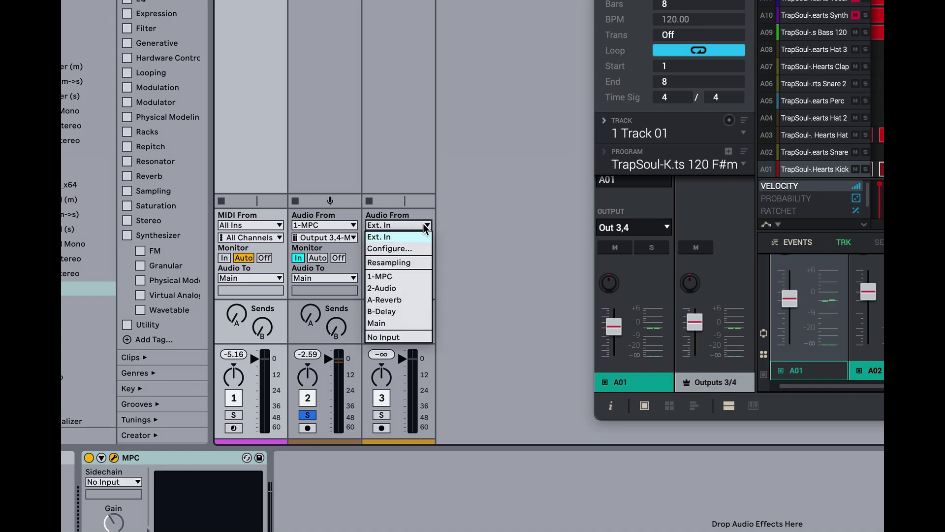
left_click(398, 276)
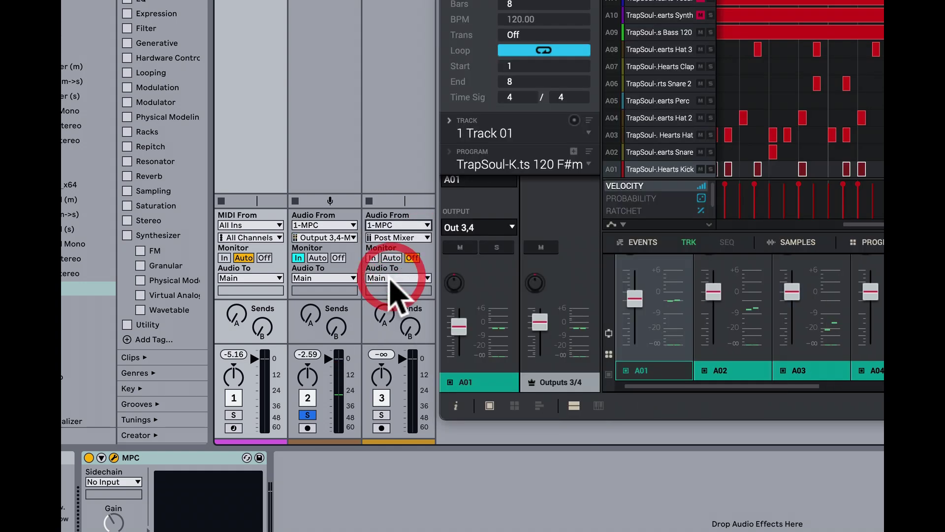
left_click(421, 237)
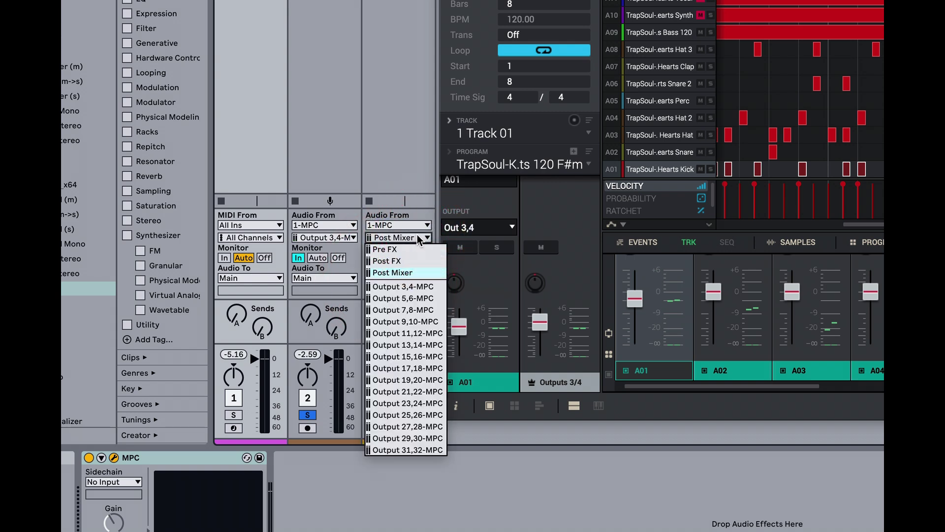
left_click(416, 298)
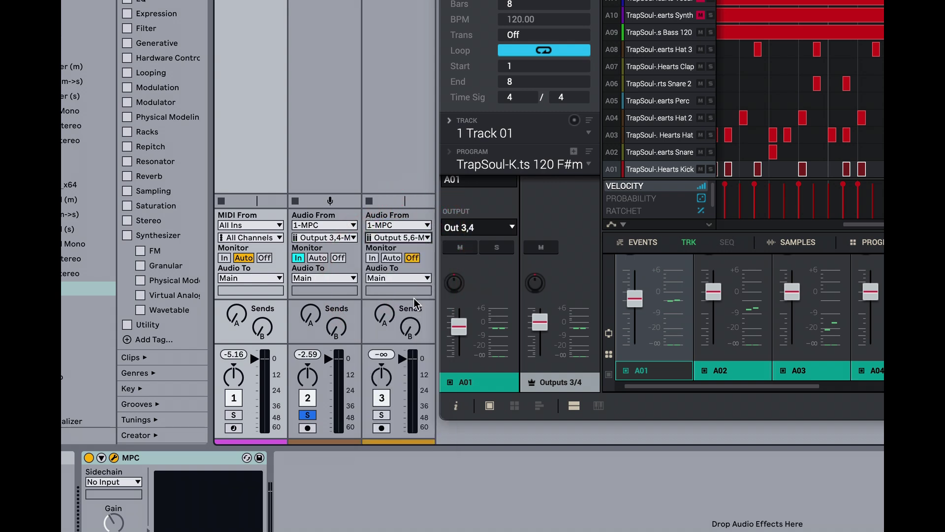
left_click(372, 258)
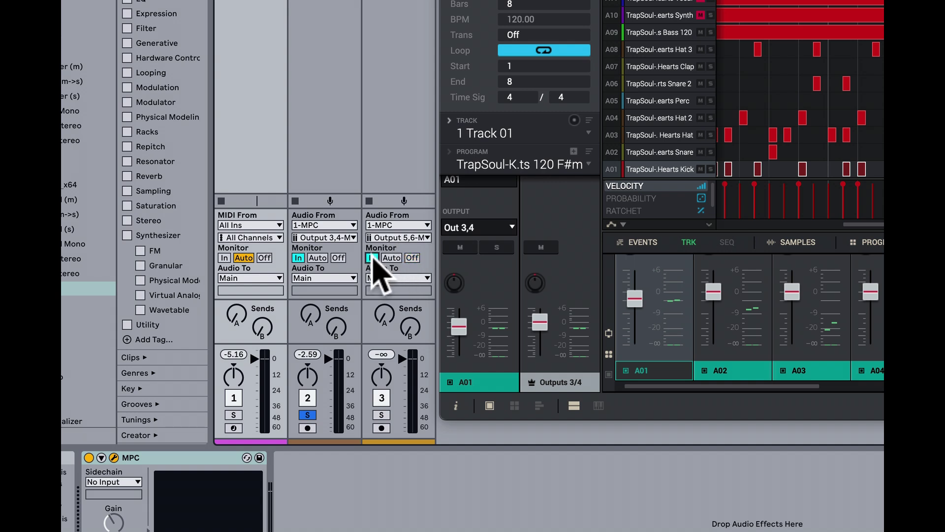
Route the snare on pad A02 to stereo output Out 5,6 in the MPC plug-in, leaving the 3 Audio track unsoloed.
left_click(381, 414)
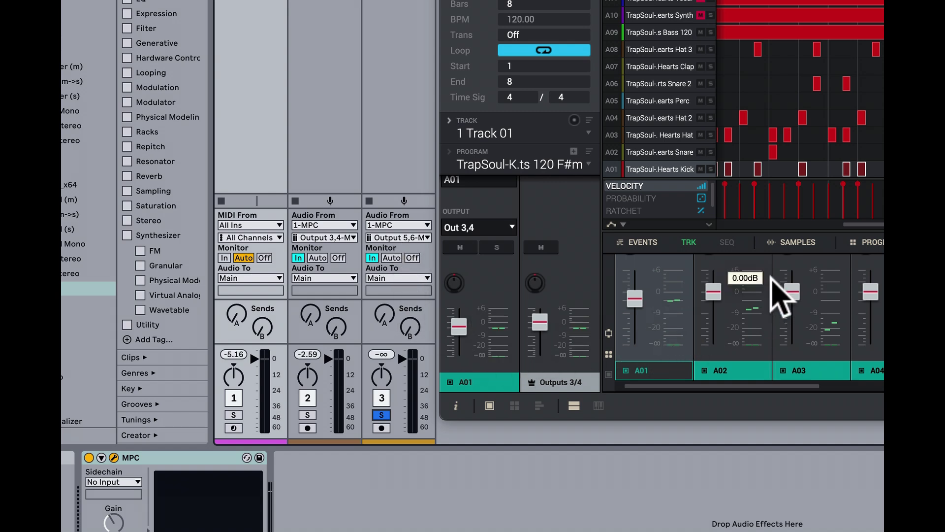
left_click(615, 152)
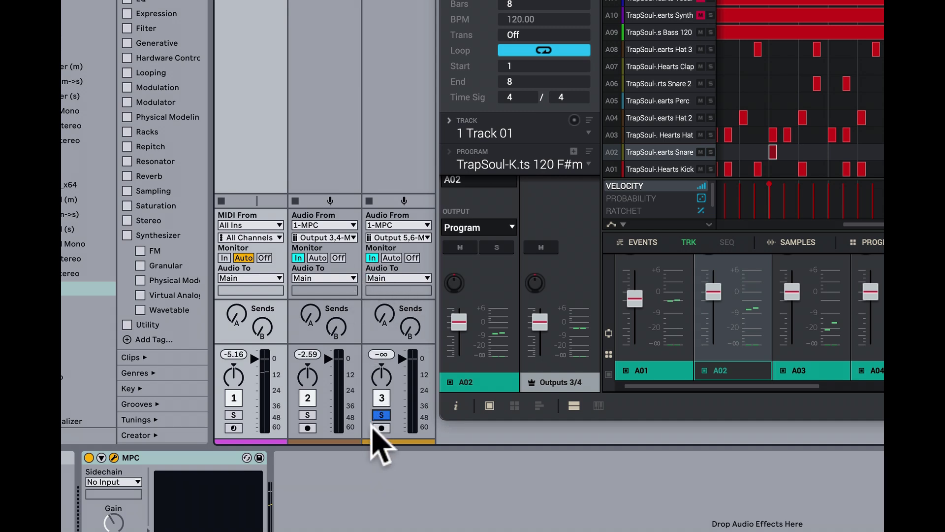
left_click(381, 414)
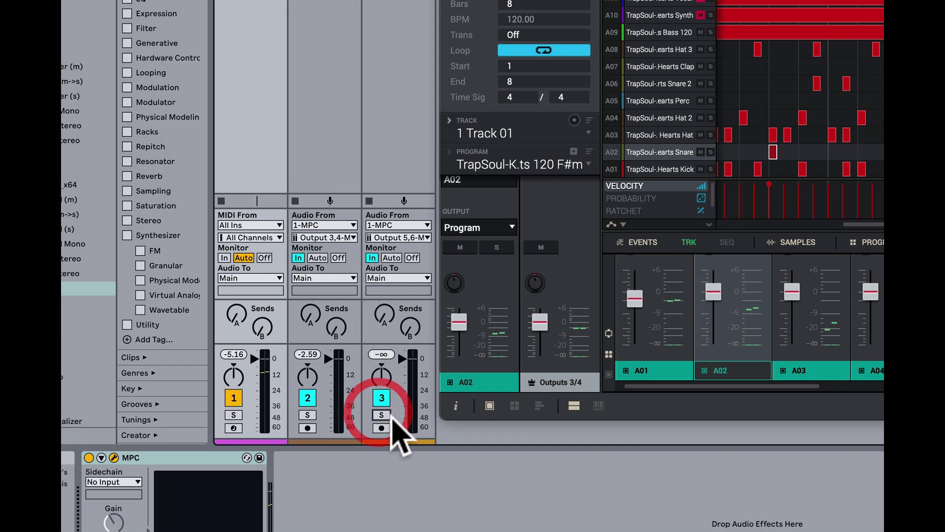
left_click(620, 154)
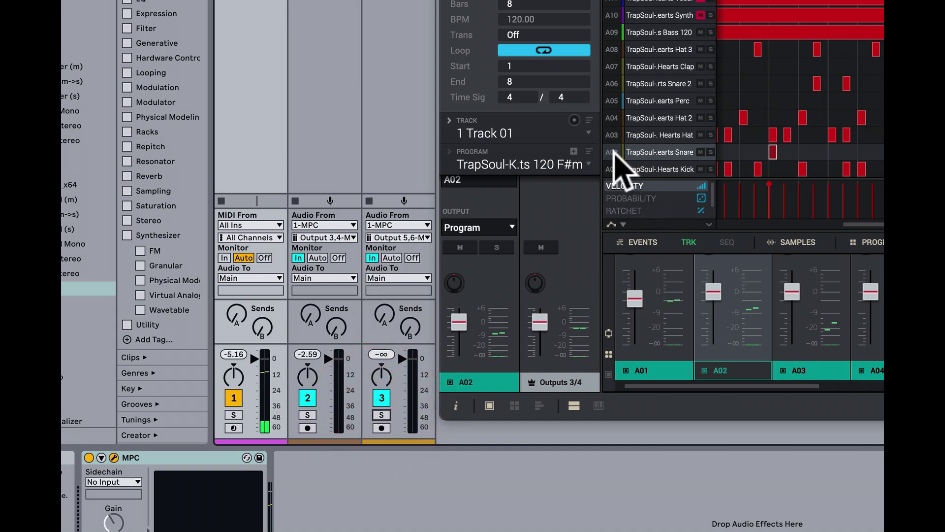
left_click(511, 227)
mouse_move(507, 285)
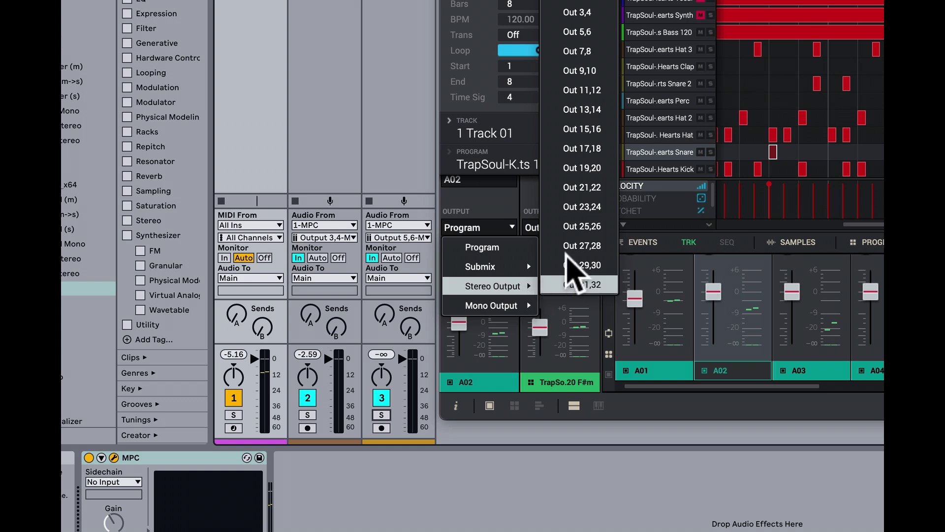
left_click(587, 35)
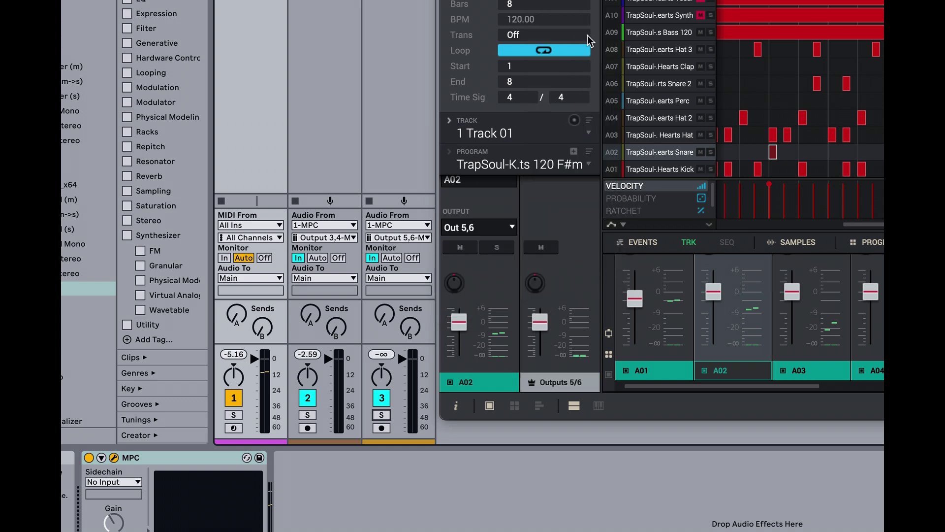
Solo the 3 Audio track to check the separately routed snare, and close the MPC plug-in window.
left_click(382, 414)
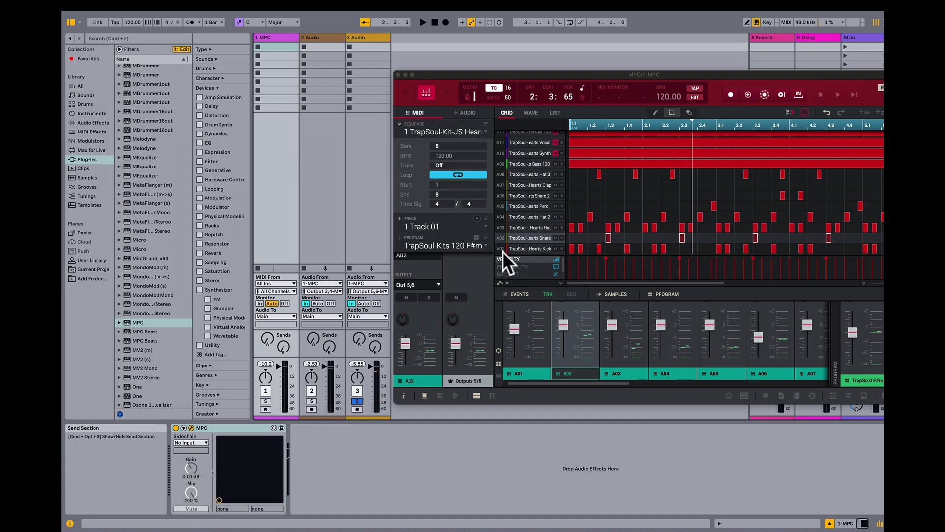
scroll(507, 240, "up", 5)
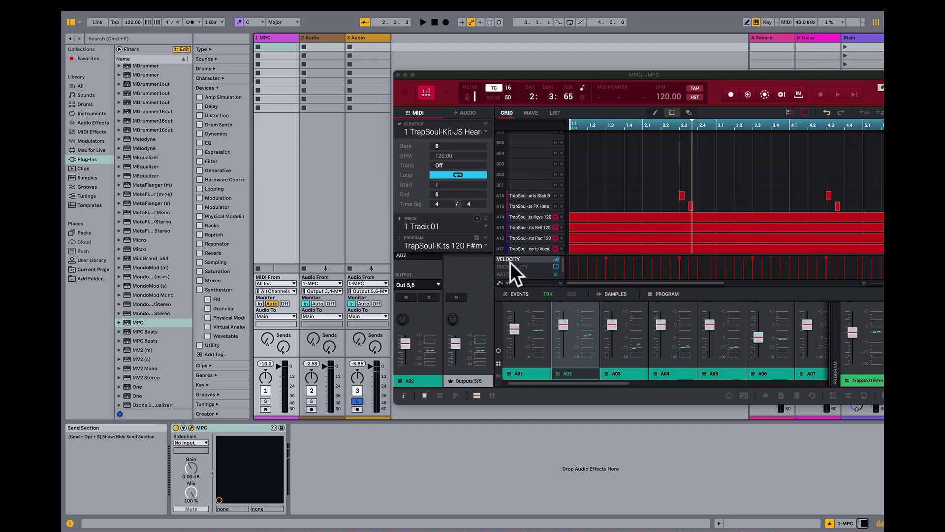
left_click(398, 75)
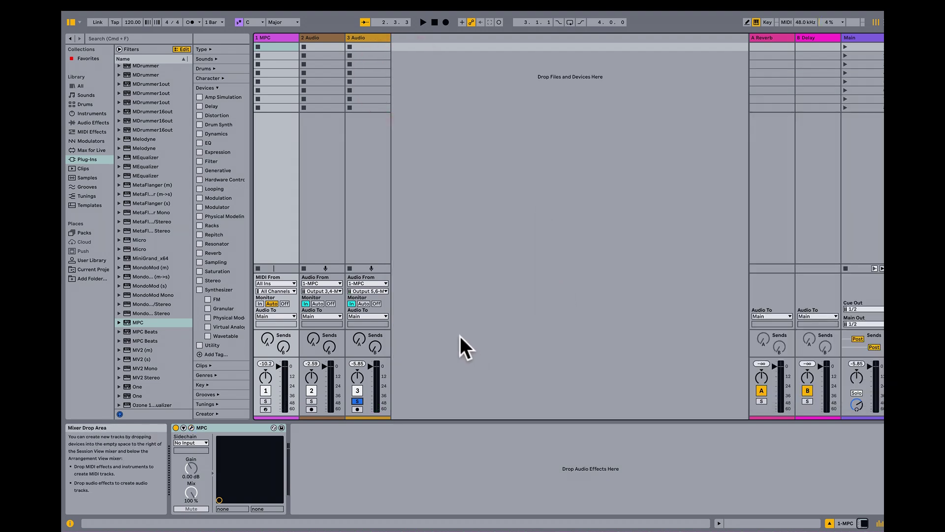
Rename the 2 Audio track as KICK.
left_click(329, 39)
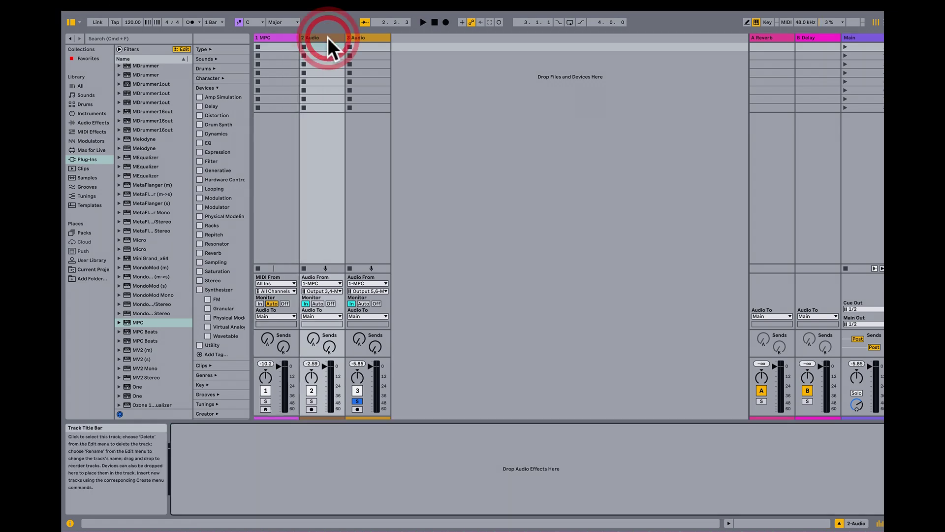
right_click(310, 37)
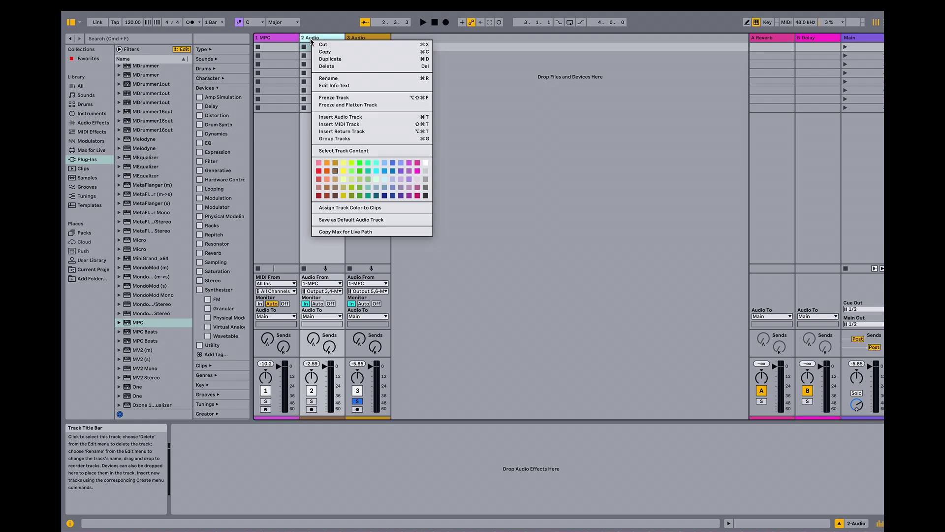
left_click(338, 77)
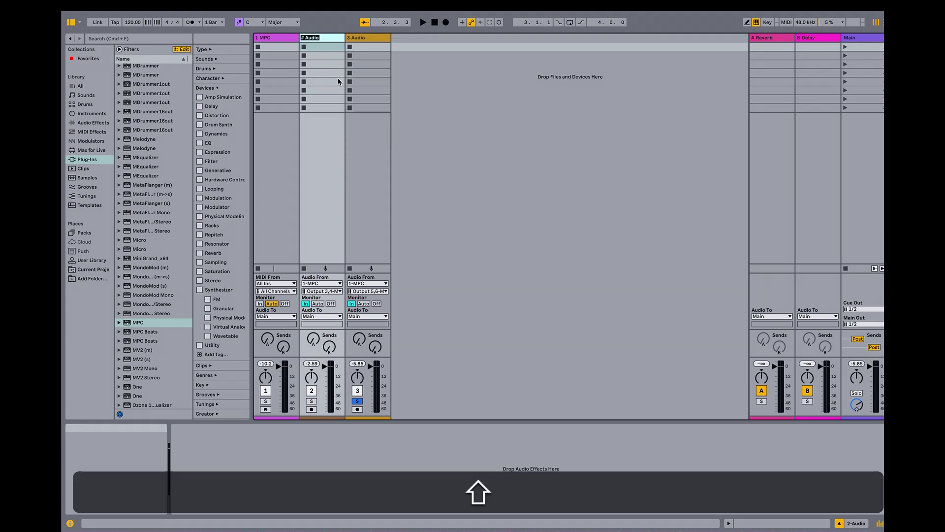
type("KICK")
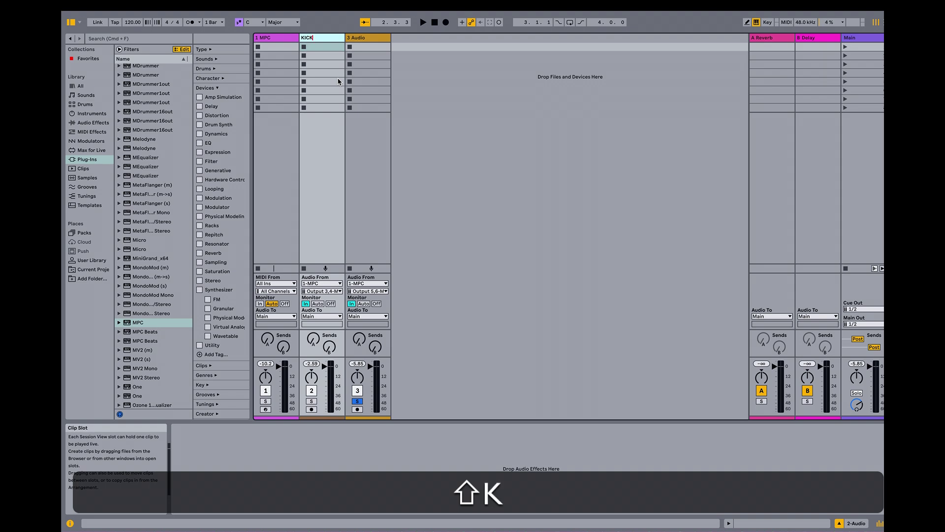
key("Return")
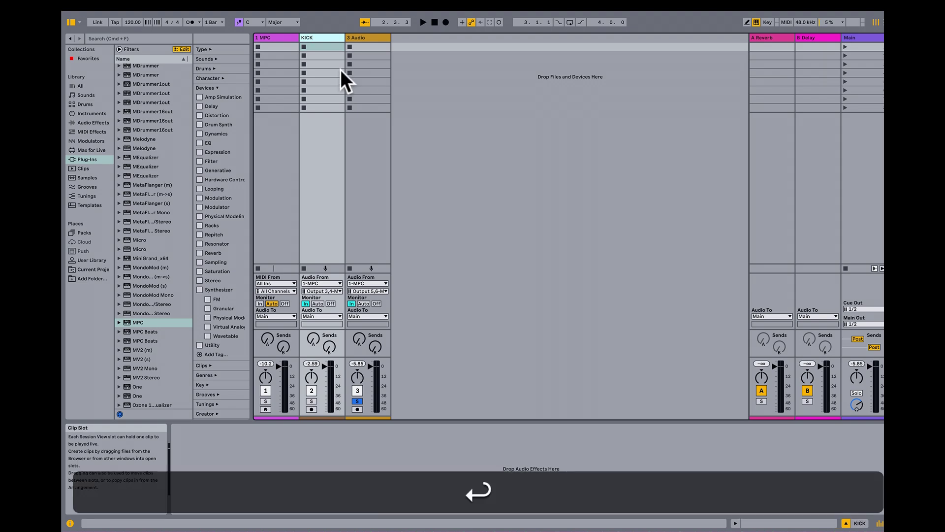
Rename the 3 Audio track as Snare.
left_click(358, 37)
right_click(359, 38)
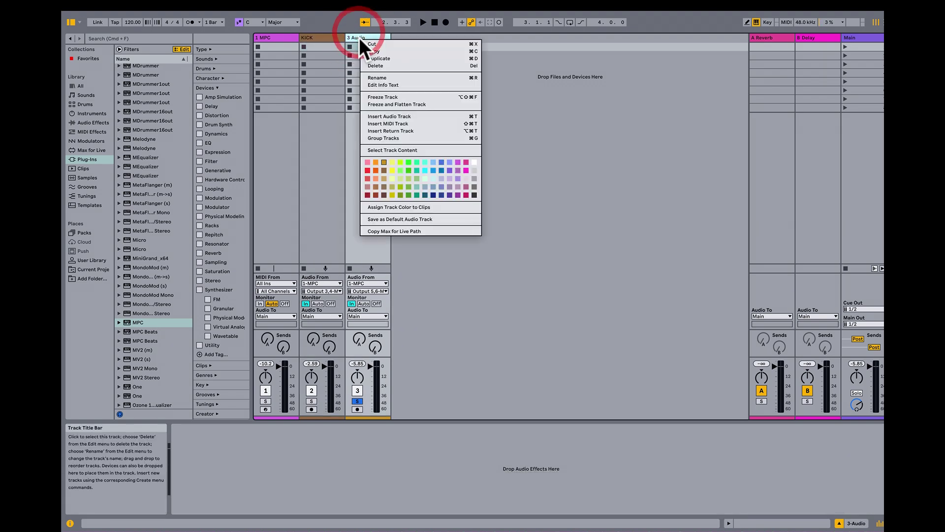
left_click(380, 77)
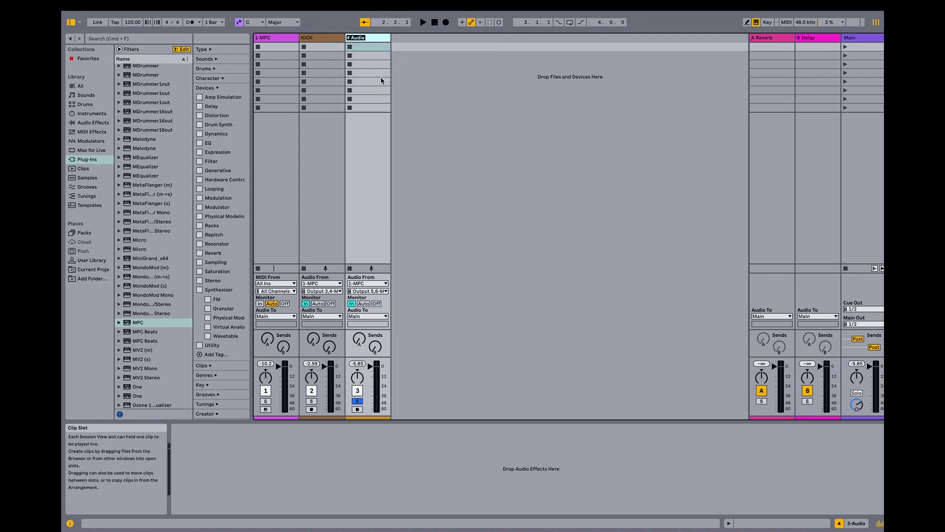
type("Snare")
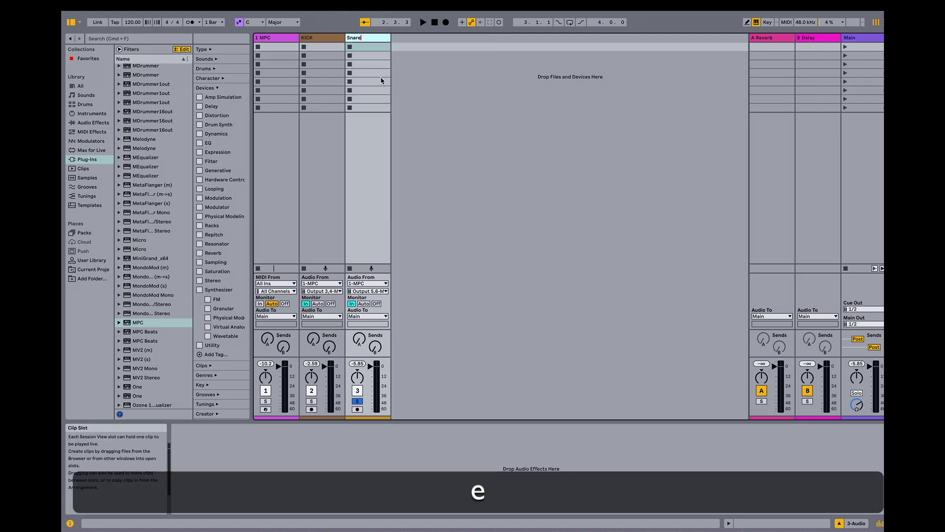
key("Return")
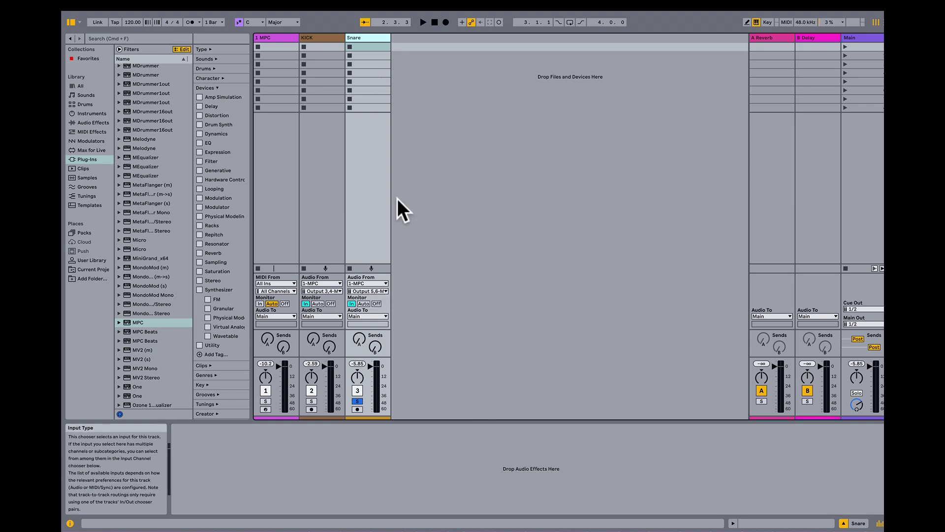
Create a new Live Set without saving the changes to the current untitled set.
mouse_move(200, 4)
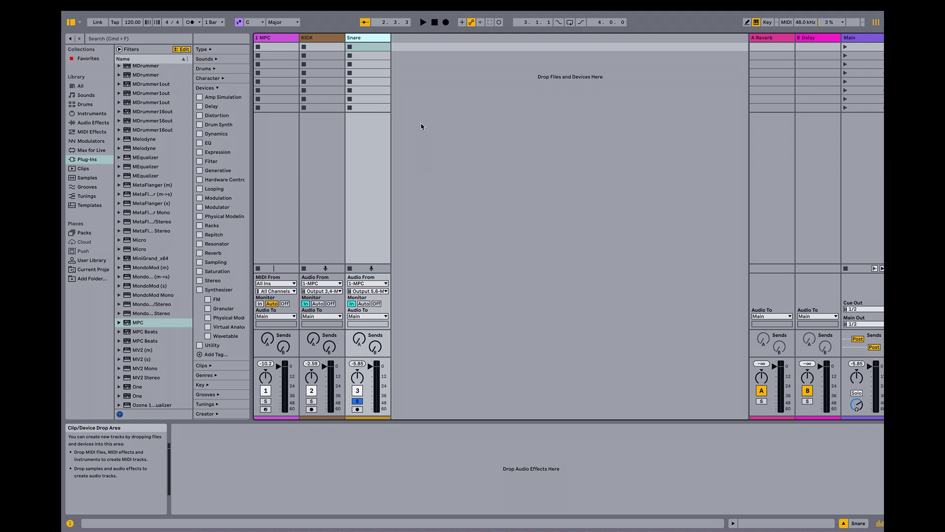
mouse_move(116, 3)
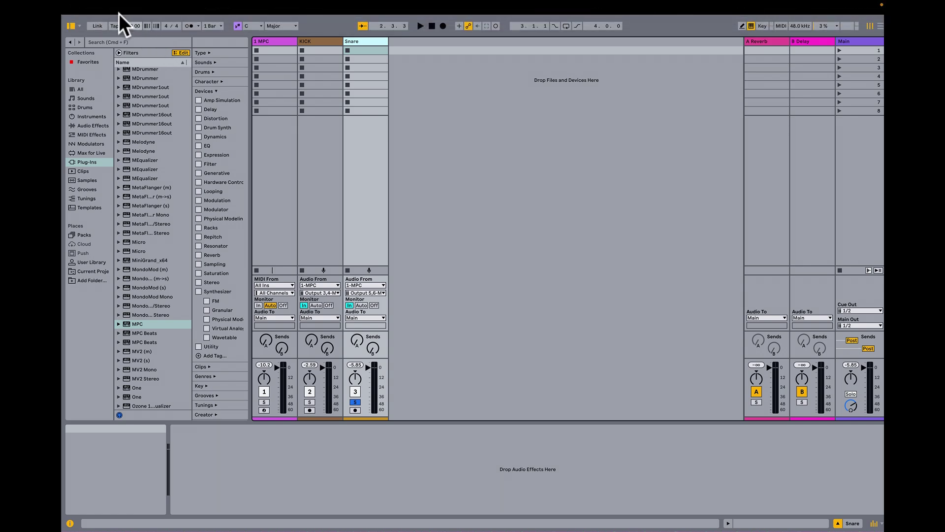
left_click(115, 5)
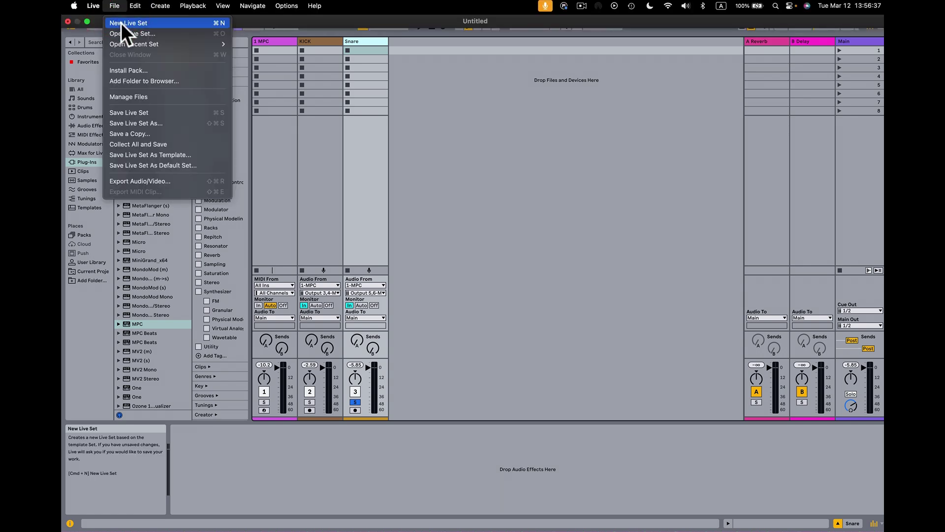
left_click(121, 25)
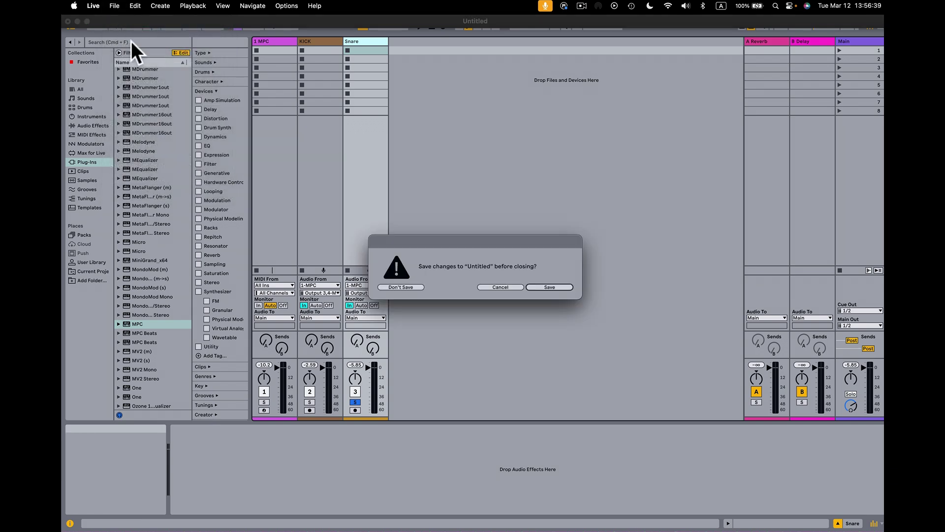
left_click(400, 287)
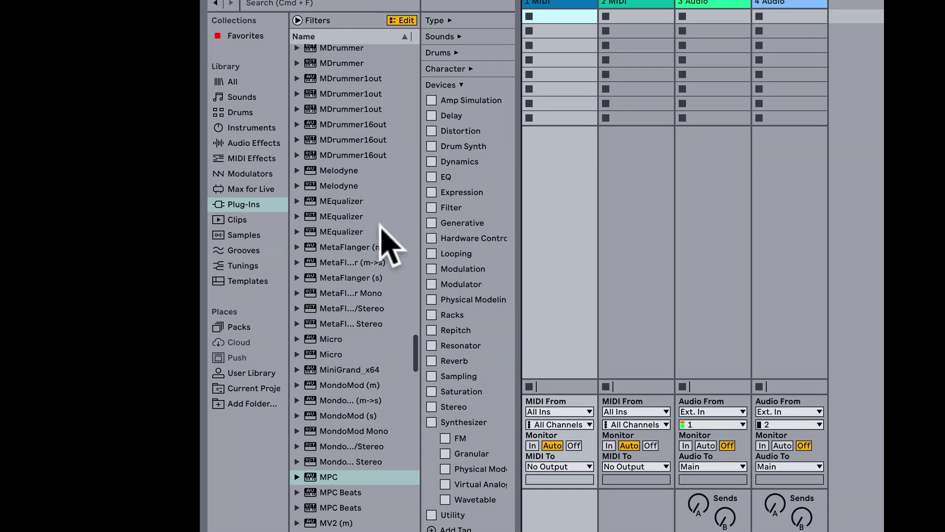
Load MPC Template.als from the template library and open the plug-in window of its MPC track.
left_click(259, 281)
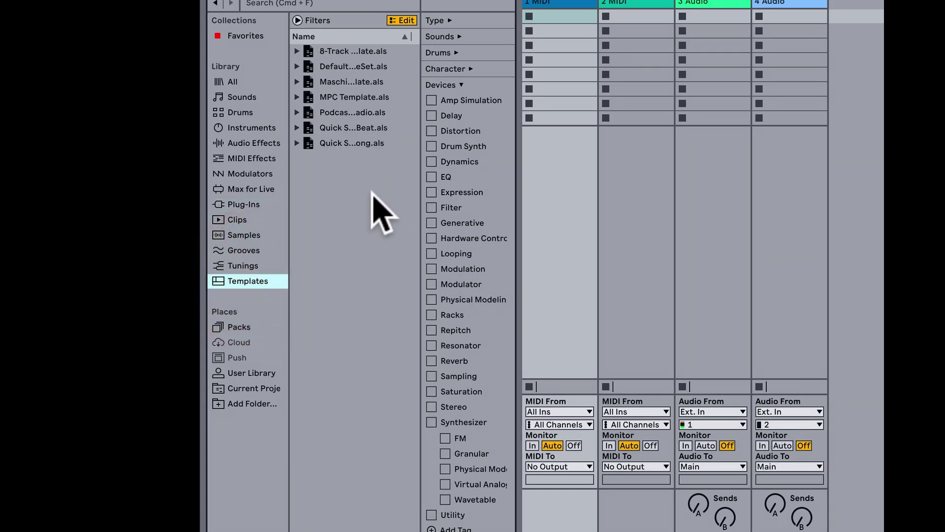
left_click(308, 98)
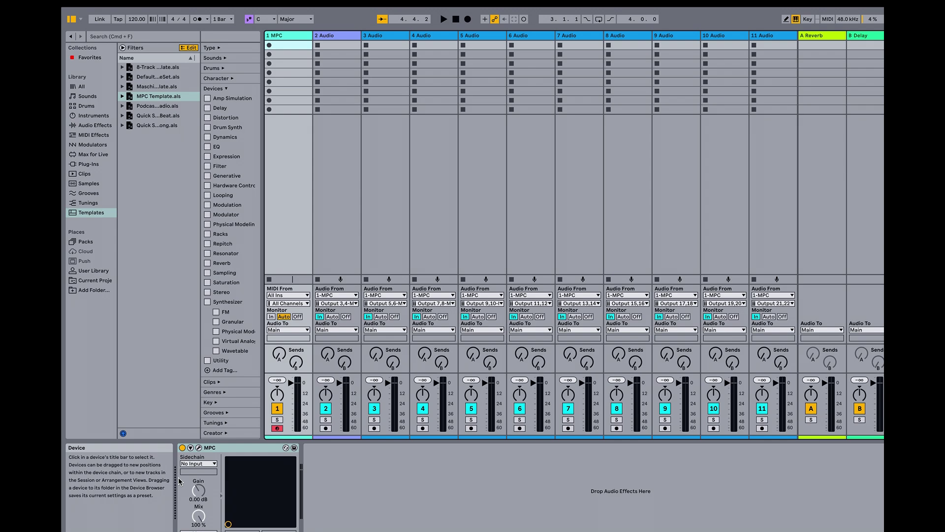
left_click(199, 447)
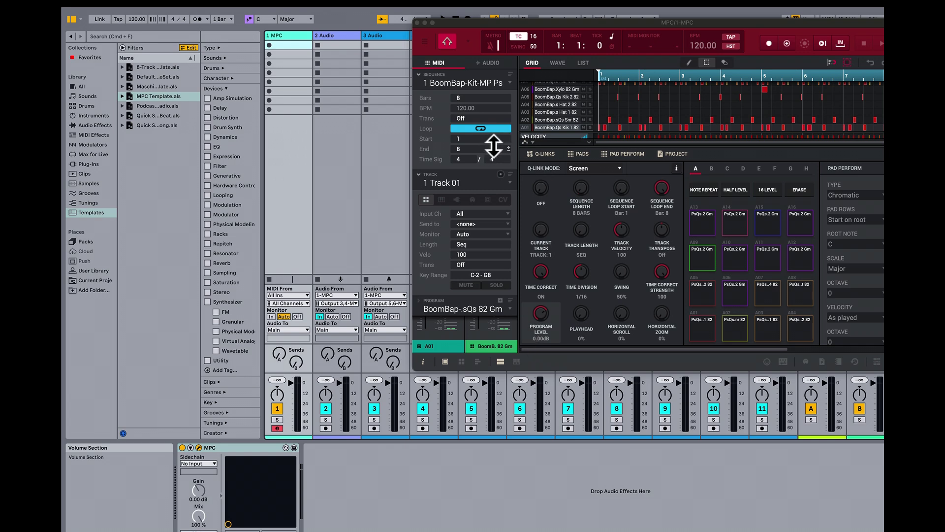
Play the loaded BoomBap sequence across the template's tracks, and load the recent project Breaks.xpj in the MPC plug-in.
key("space")
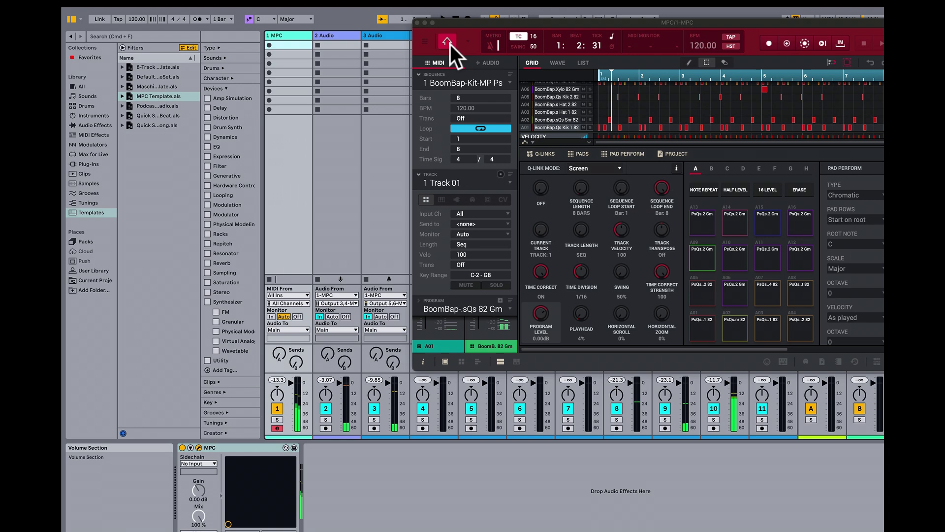
left_click(425, 43)
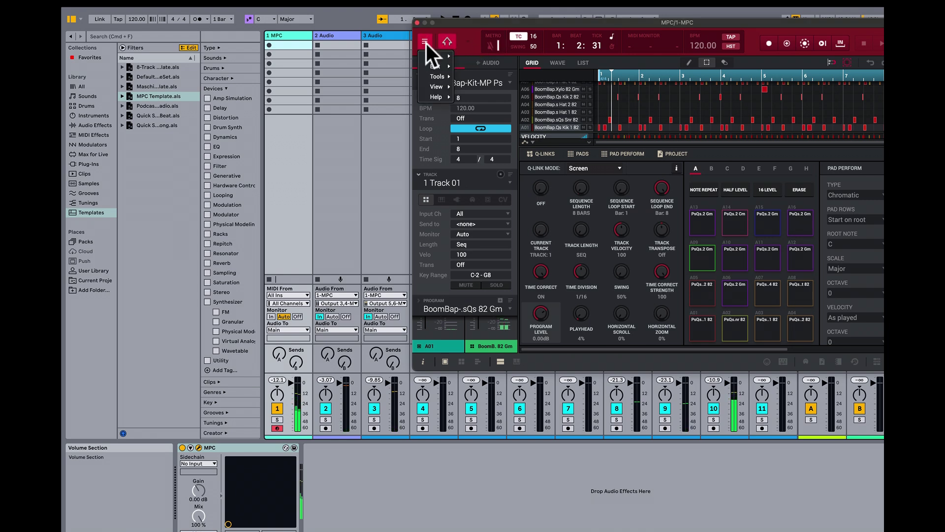
mouse_move(432, 55)
mouse_move(465, 81)
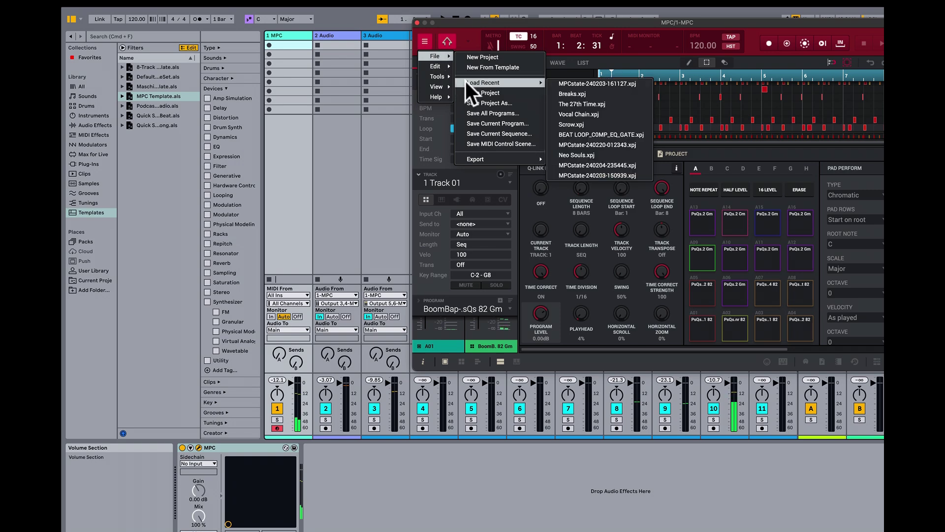
left_click(579, 93)
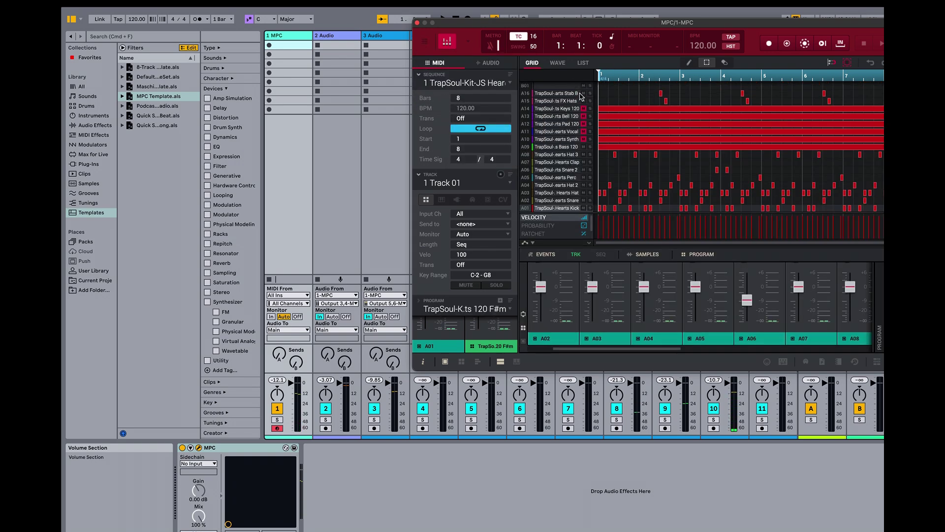
Play the loaded TrapSoul sequence for a few bars, and select its kick pad A01.
key("space")
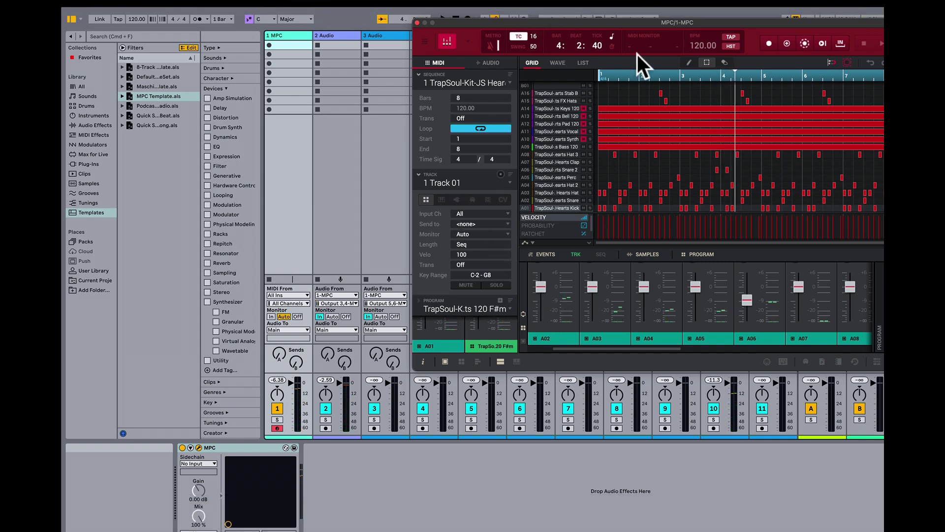
left_click_drag(650, 25, 525, 63)
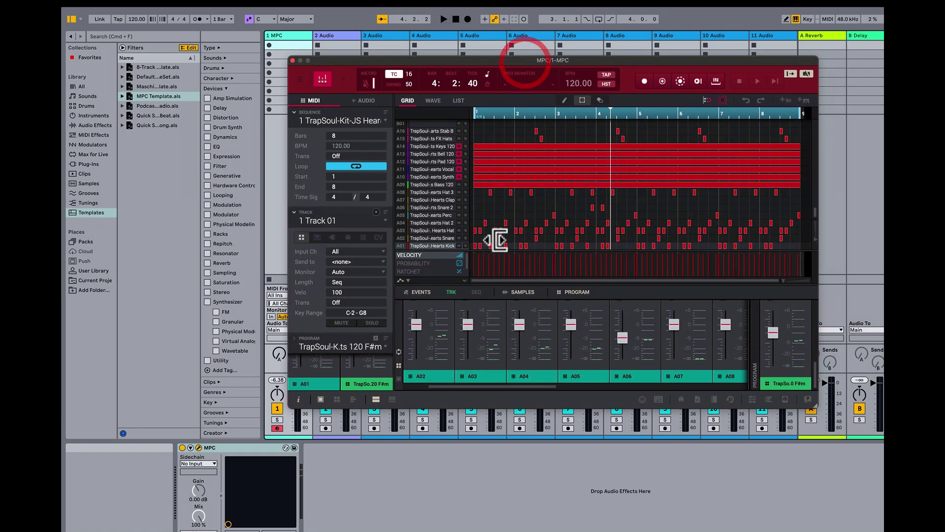
left_click(420, 245)
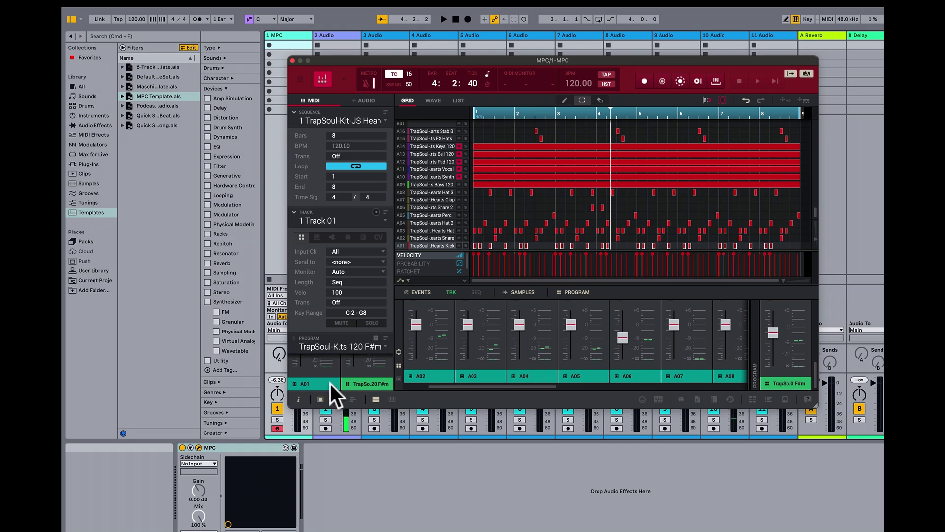
Collapse the Track section and enlarge the MPC plug-in window to expose the pad's output routing.
left_click(294, 211)
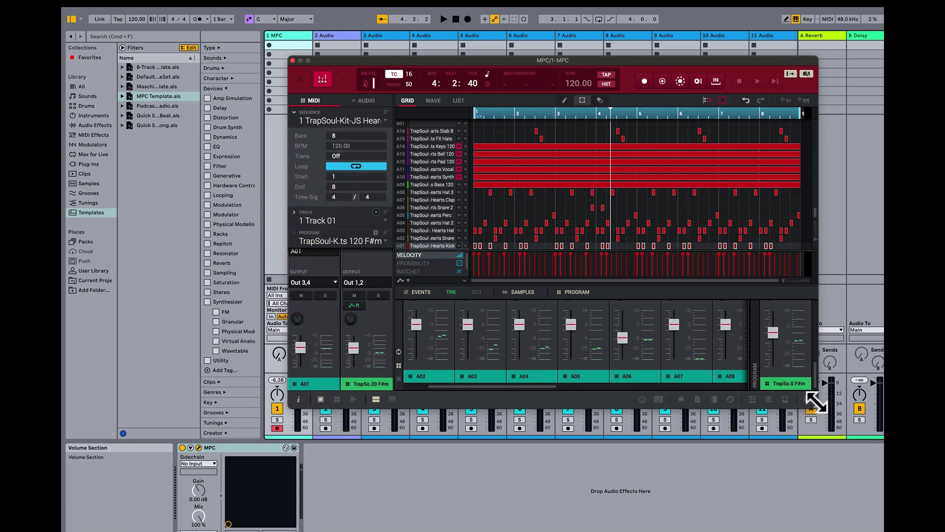
left_click_drag(813, 398, 873, 439)
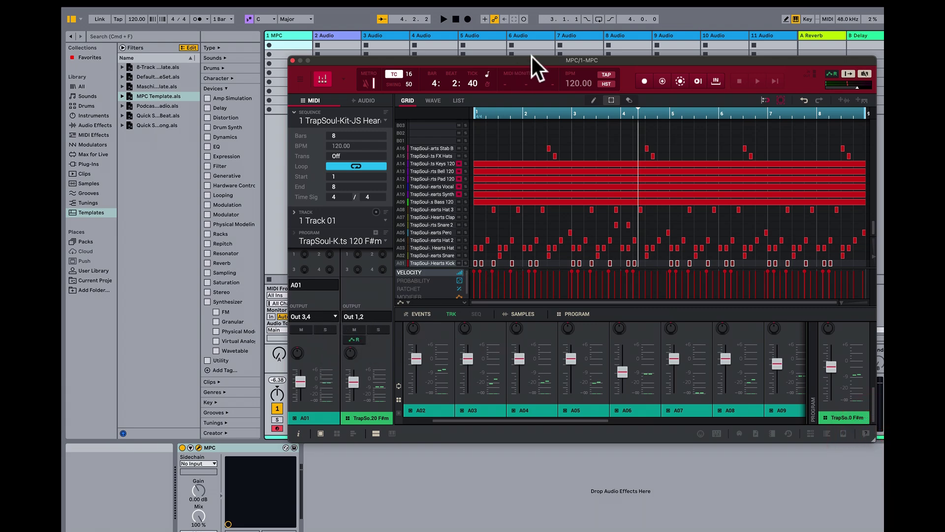
left_click_drag(532, 57, 560, 9)
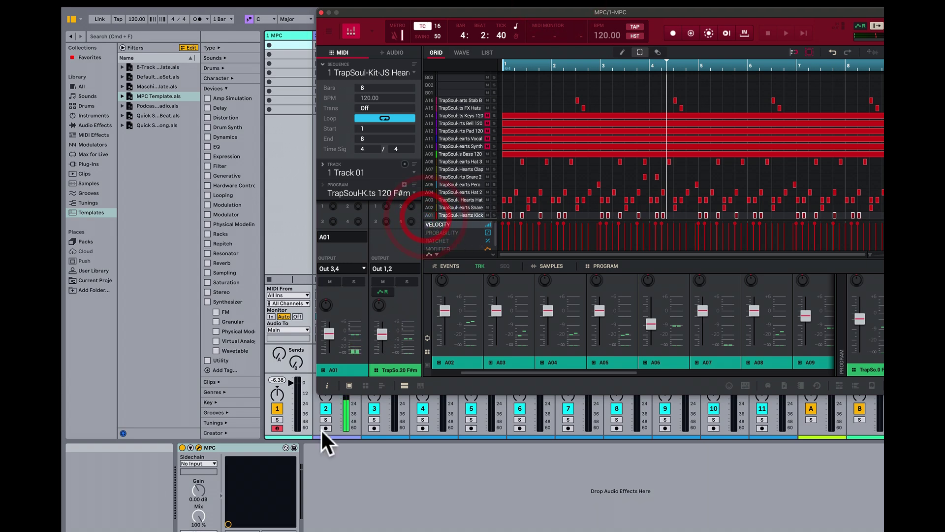
Route the snare pad A02 to stereo output 5,6 and the hat pad A03 to stereo output 7,8.
left_click(431, 207)
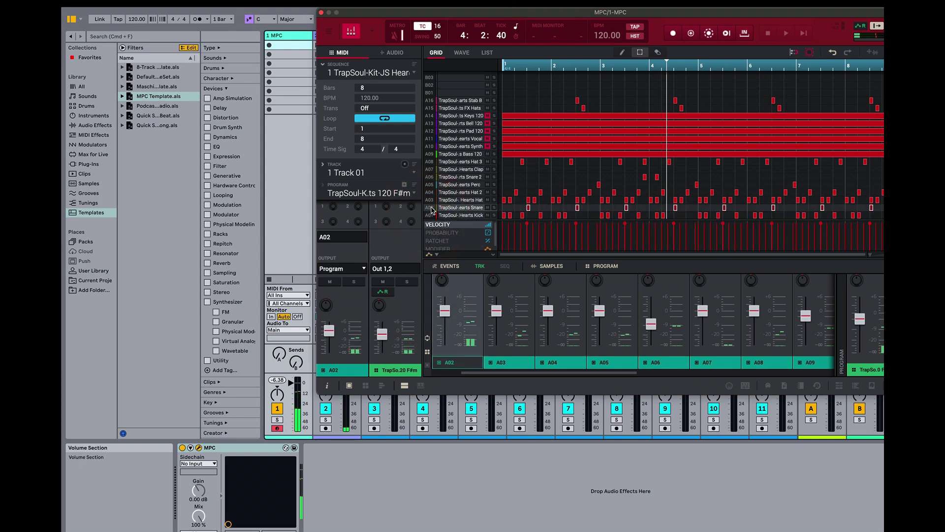
left_click(361, 271)
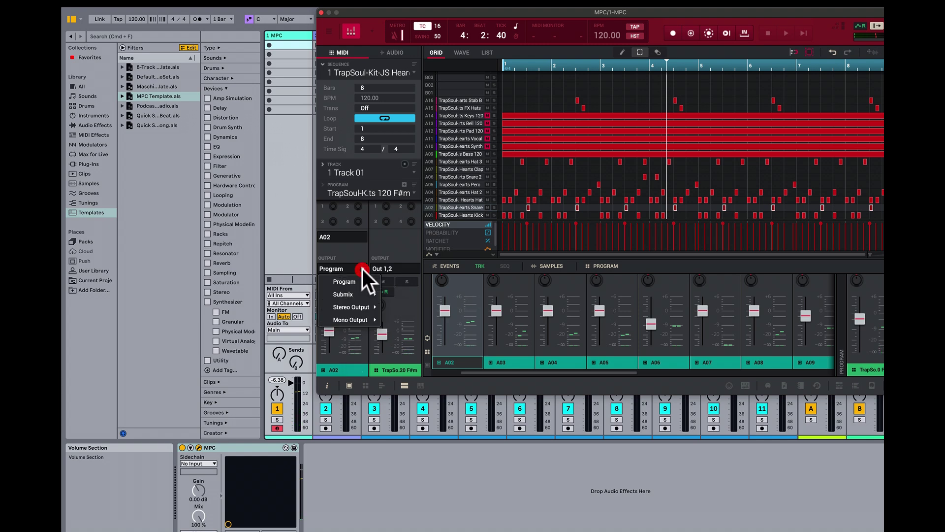
mouse_move(353, 295)
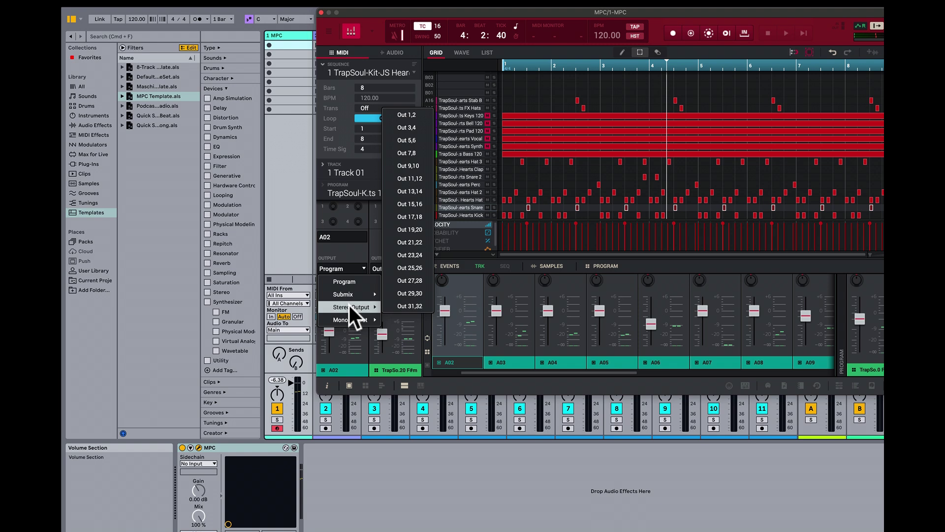
left_click(421, 141)
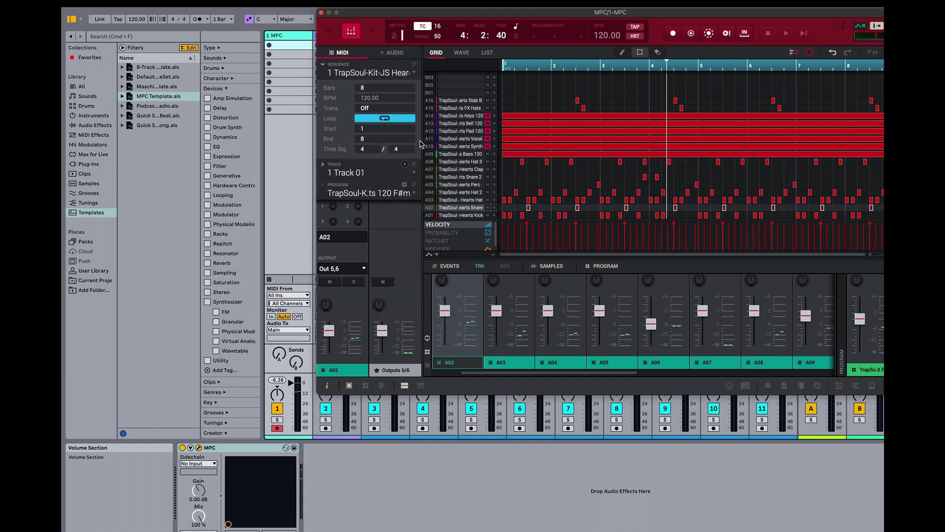
left_click(430, 199)
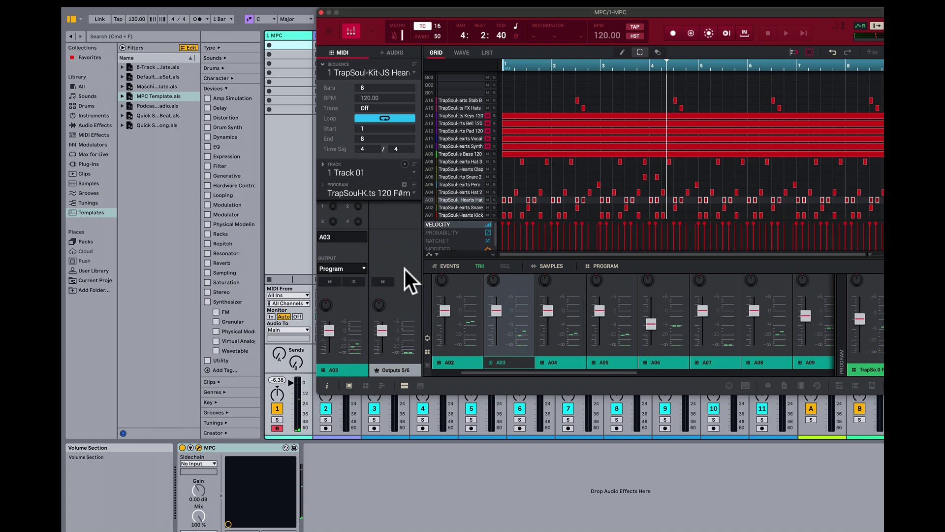
left_click(363, 268)
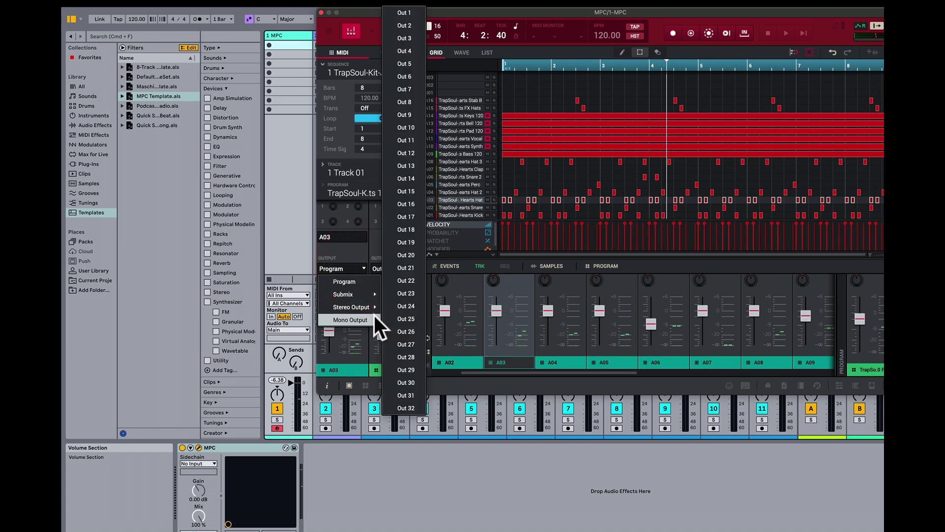
mouse_move(375, 306)
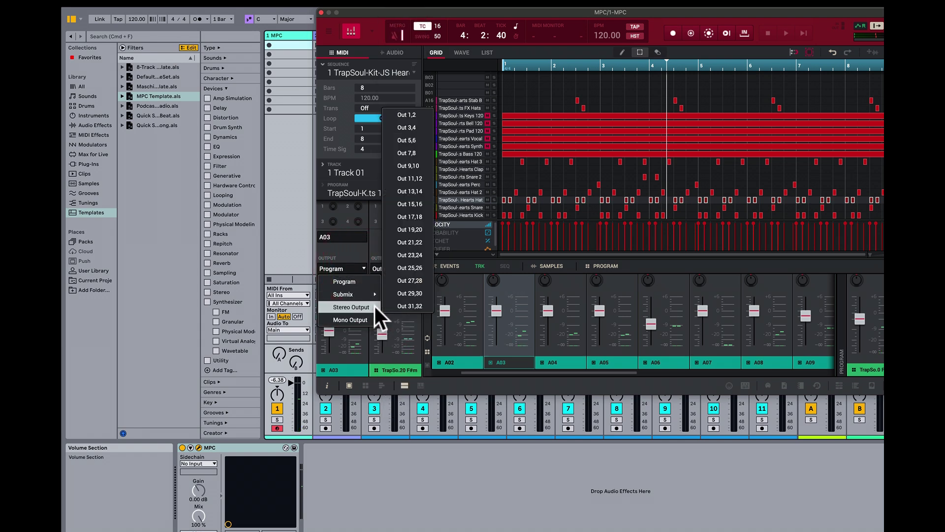
left_click(425, 149)
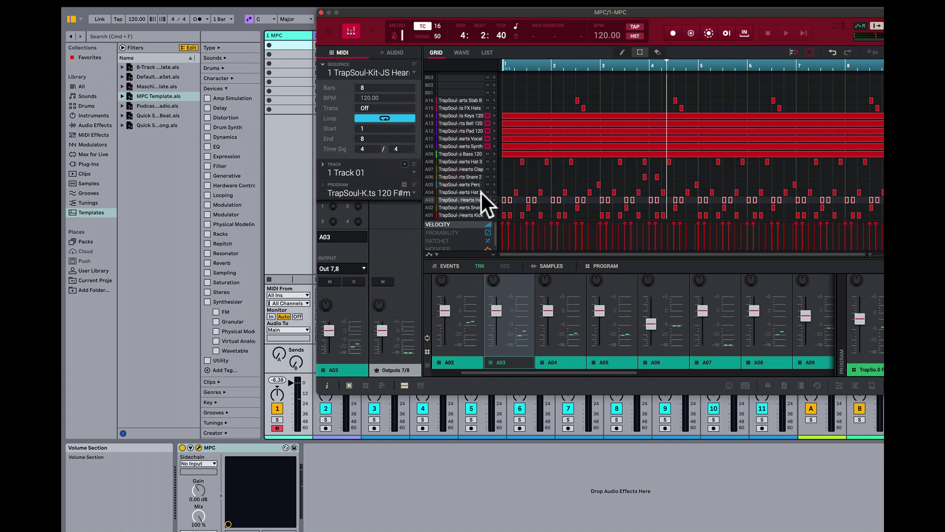
Route the Hat 2 pad A04 to stereo output 9,10 and the percussion pad A05 to stereo output 11,12.
left_click(431, 191)
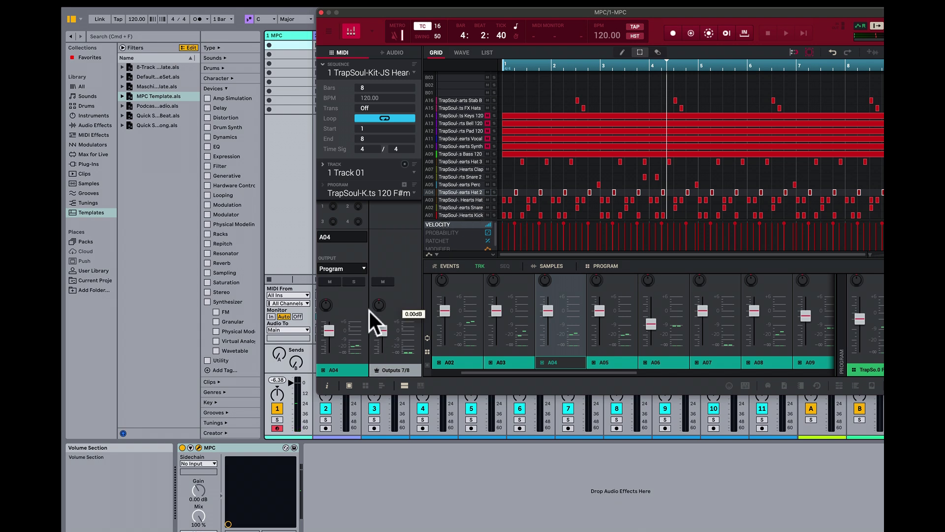
left_click(364, 268)
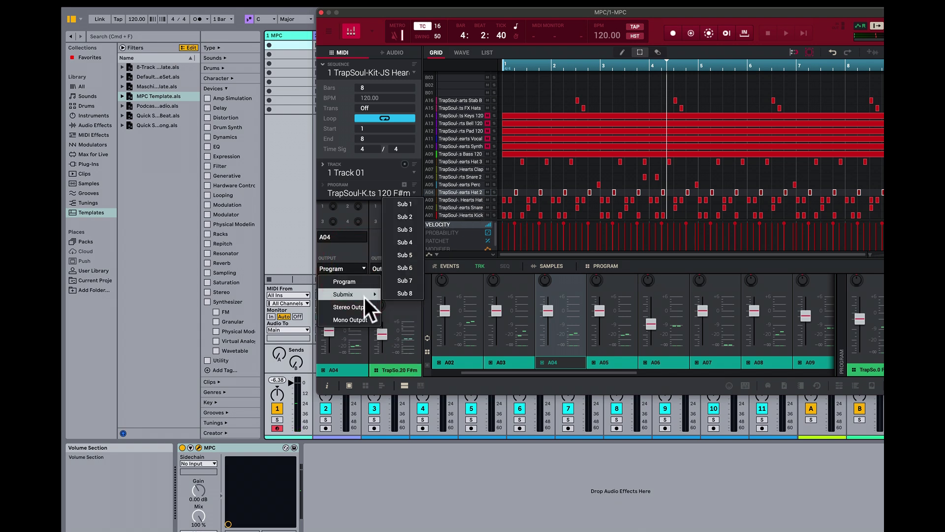
mouse_move(362, 305)
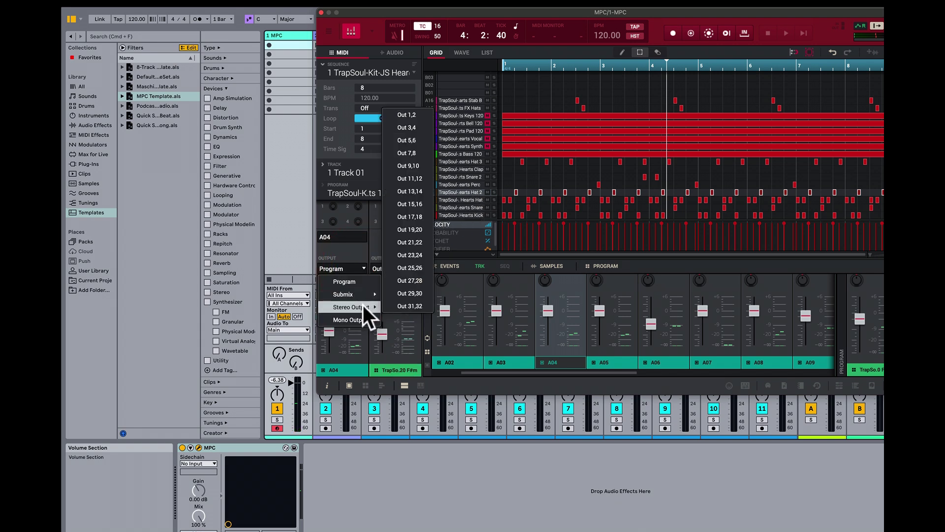
left_click(434, 165)
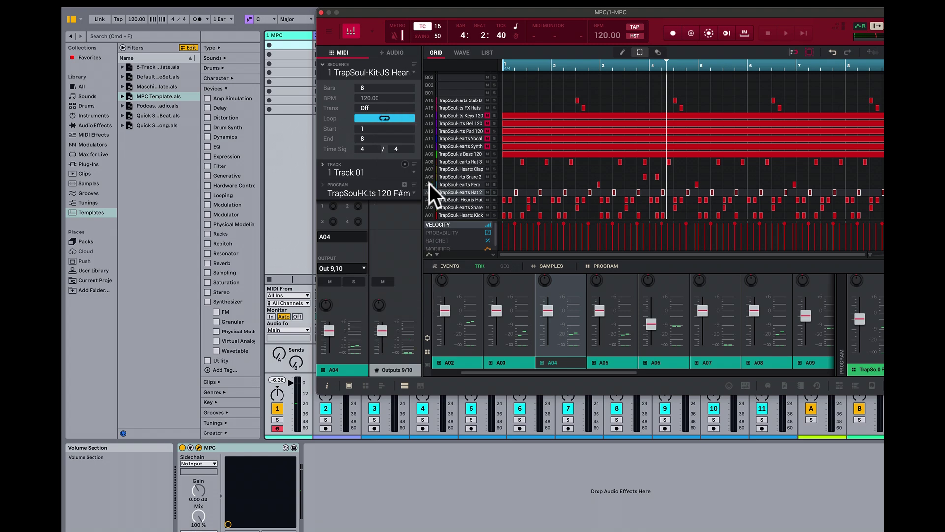
left_click(430, 184)
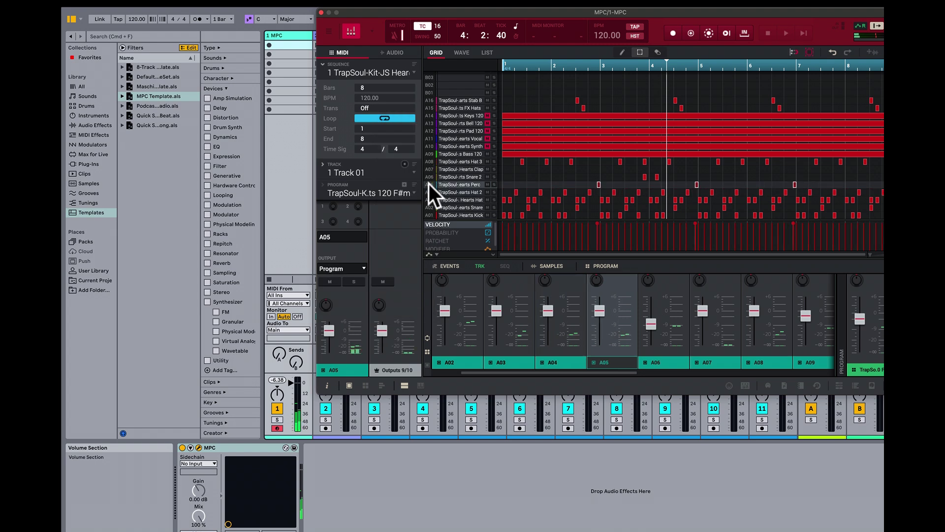
left_click(362, 267)
mouse_move(345, 295)
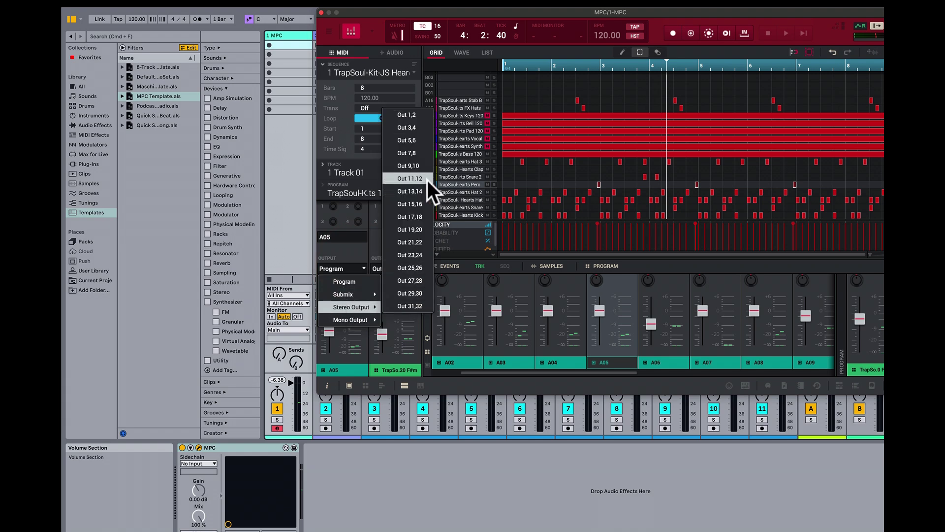
left_click(427, 181)
Route the Snare 2 pad A06 to stereo output 13,14 and the clap pad A07 to stereo output 15,16.
left_click(429, 177)
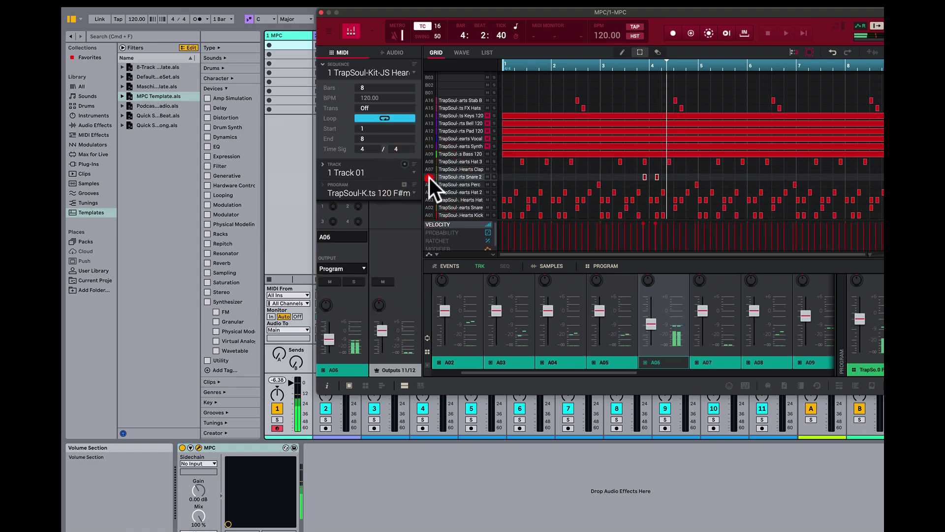
left_click(363, 268)
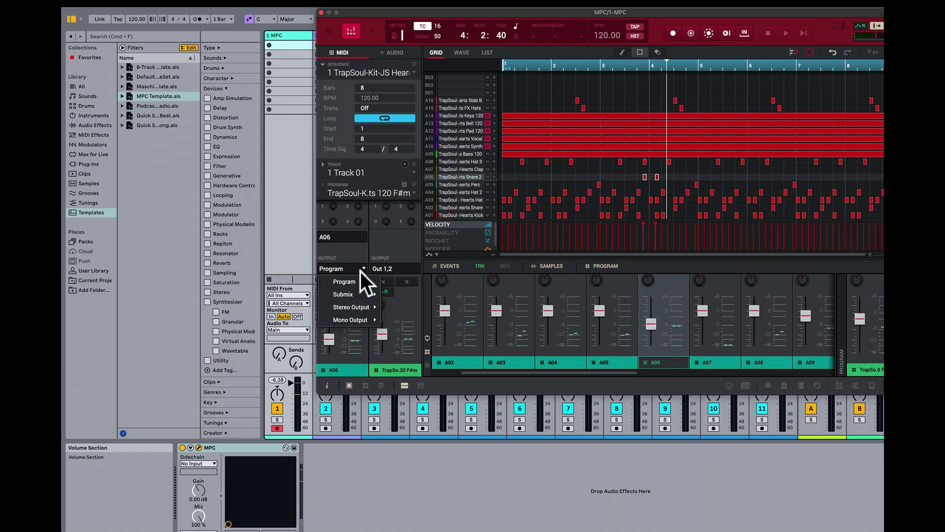
mouse_move(356, 308)
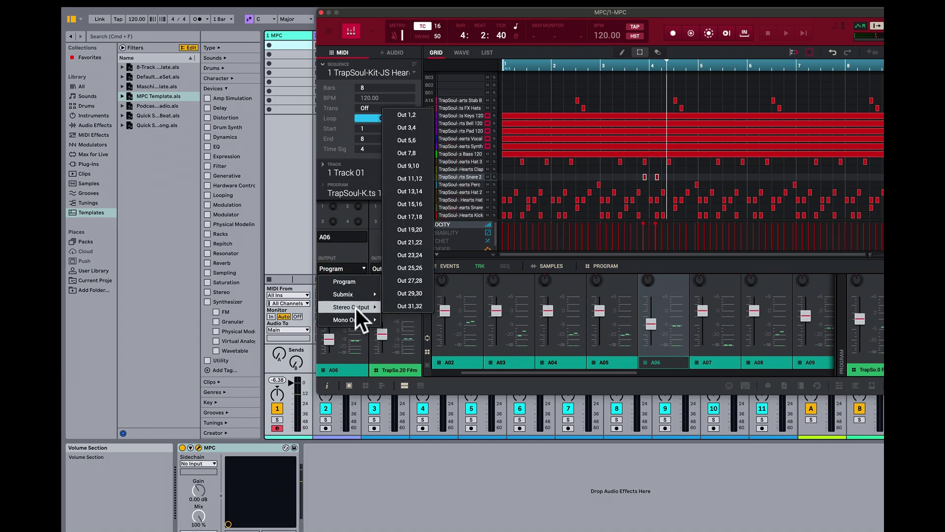
left_click(425, 190)
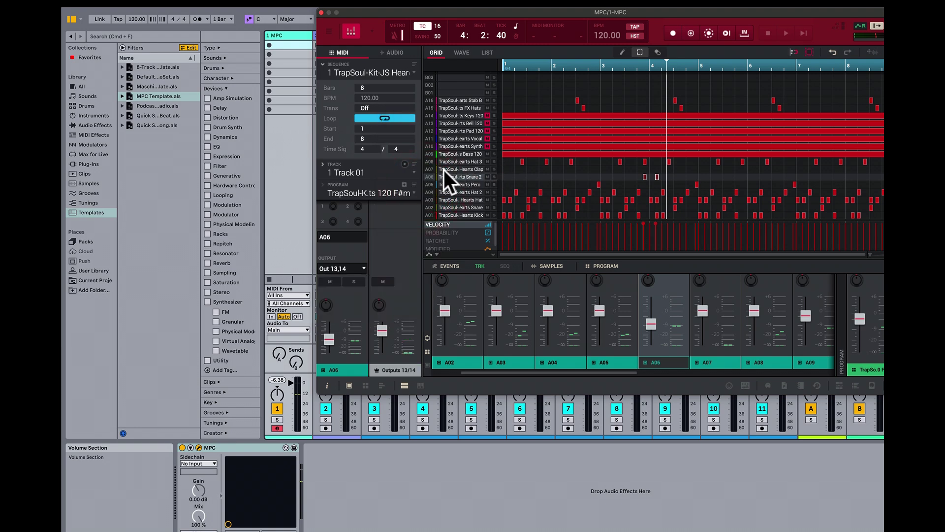
left_click(432, 169)
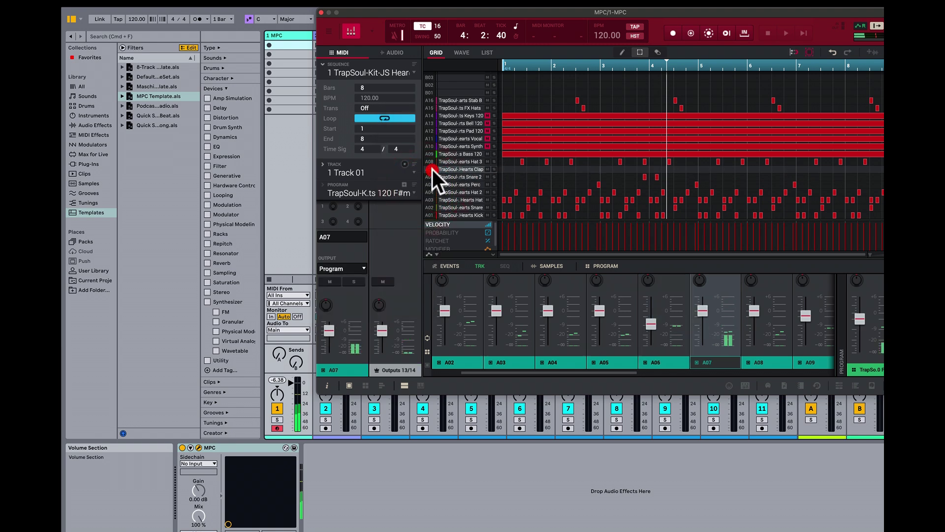
left_click(362, 268)
mouse_move(356, 308)
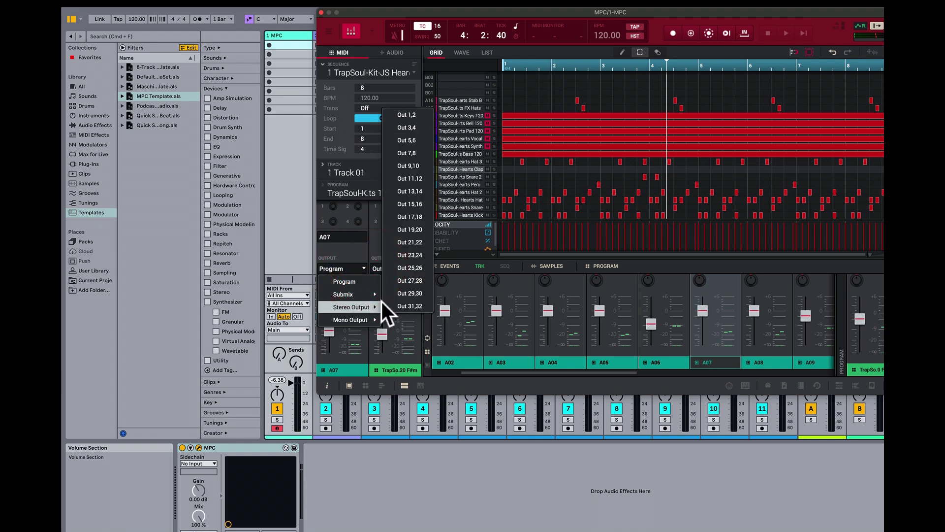
left_click(429, 204)
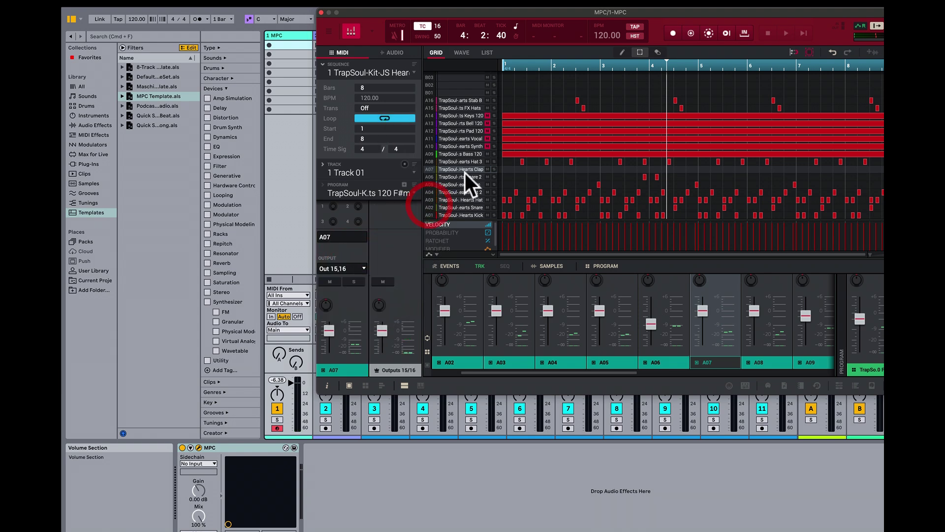
Route the Hat 3 pad A08 to stereo output 17,18 and the bass pad A09 to stereo output 19,20.
left_click(433, 161)
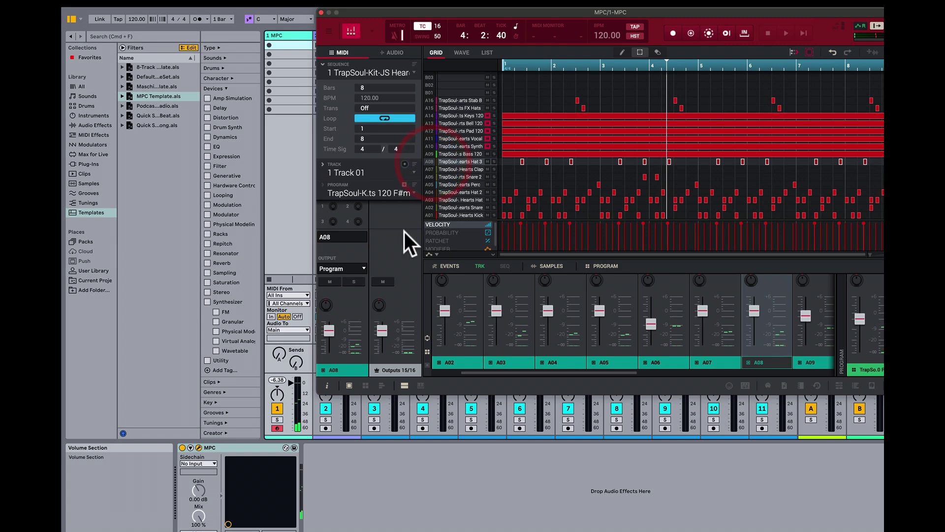
left_click(362, 268)
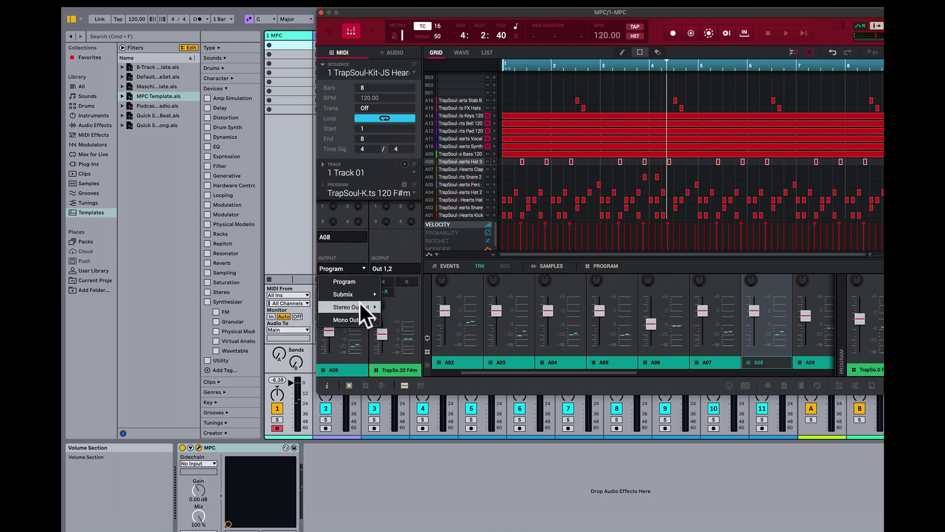
mouse_move(359, 304)
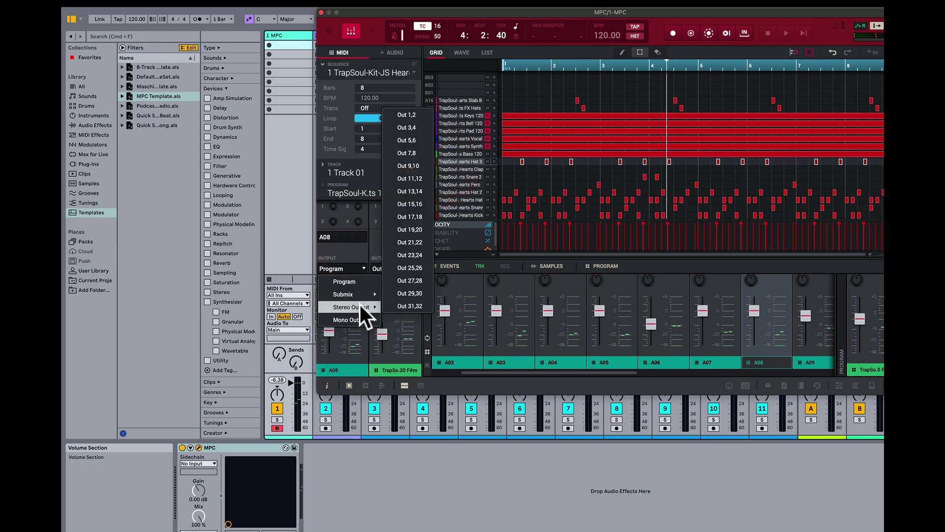
left_click(425, 213)
left_click(432, 154)
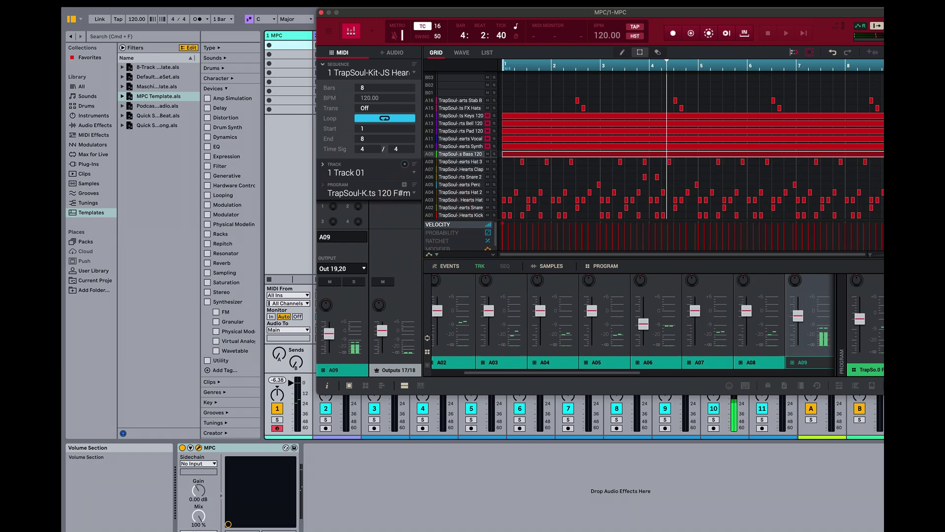
left_click(365, 270)
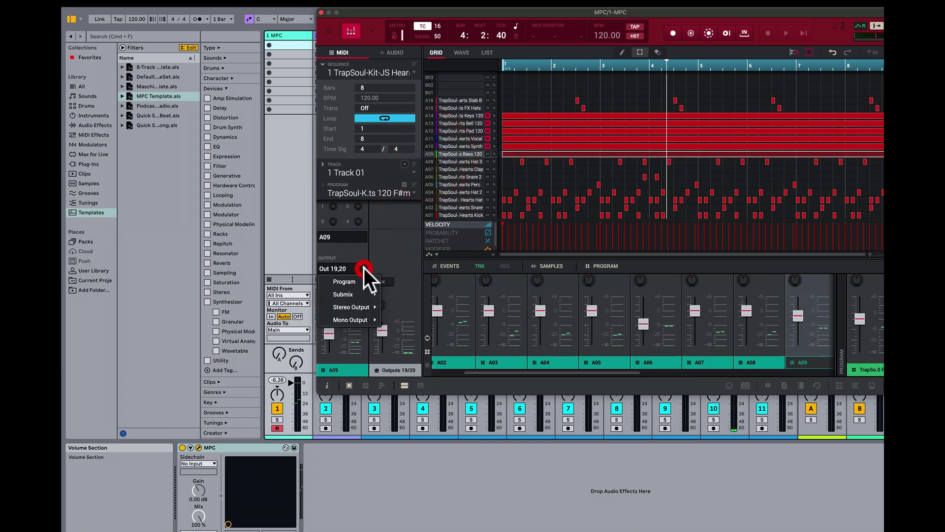
mouse_move(362, 305)
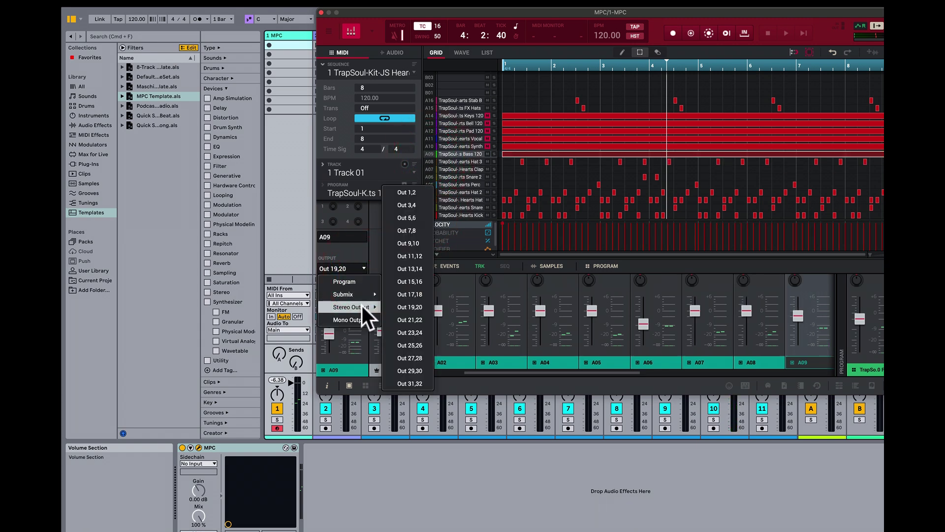
left_click(407, 305)
Route the synth pad A10 to stereo output 21,22 and the vocal pad A11 to stereo output 23,24.
left_click(431, 147)
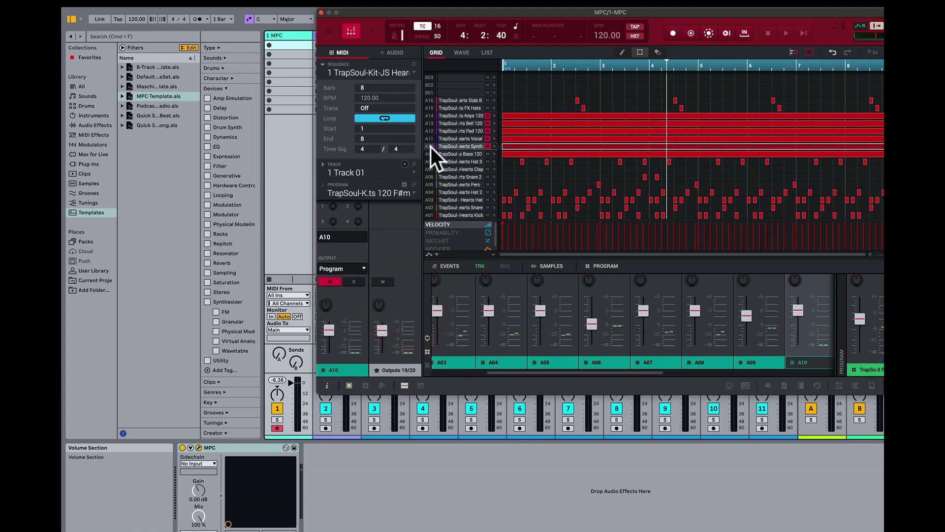
left_click(362, 268)
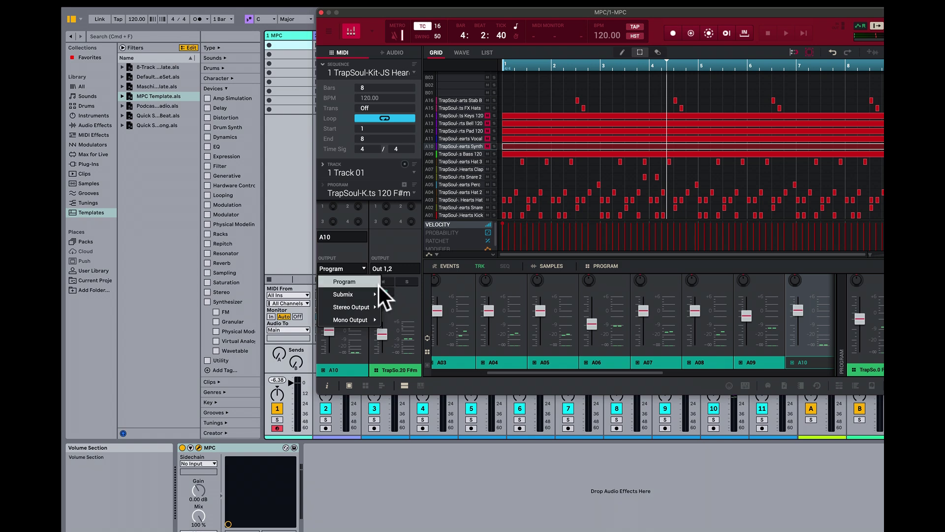
mouse_move(372, 307)
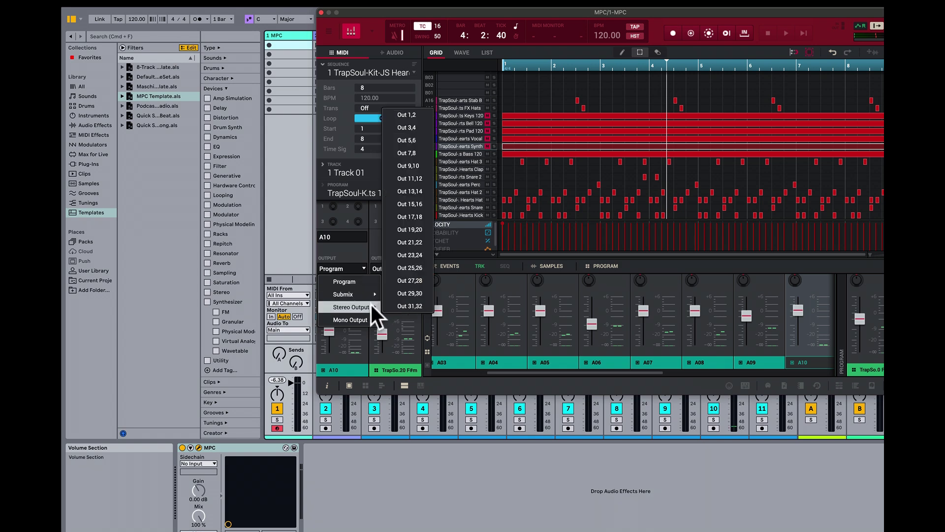
left_click(425, 244)
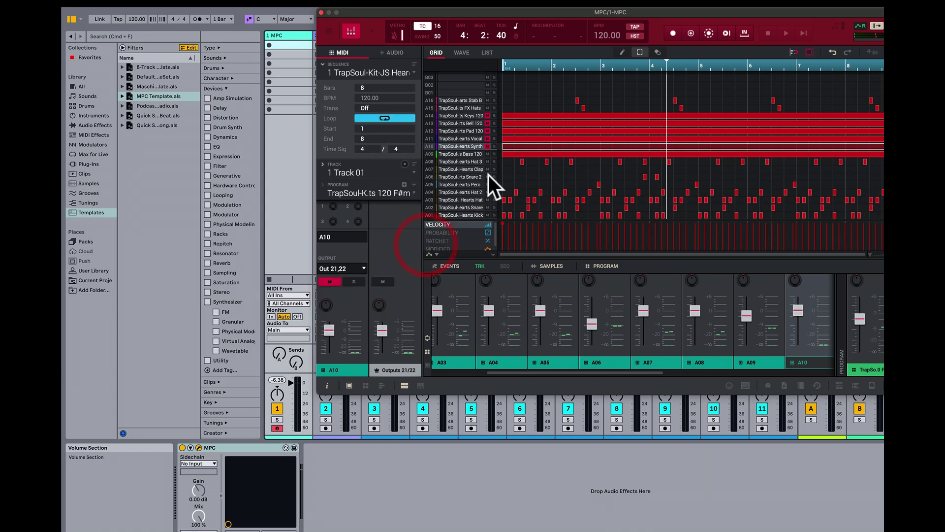
left_click(428, 139)
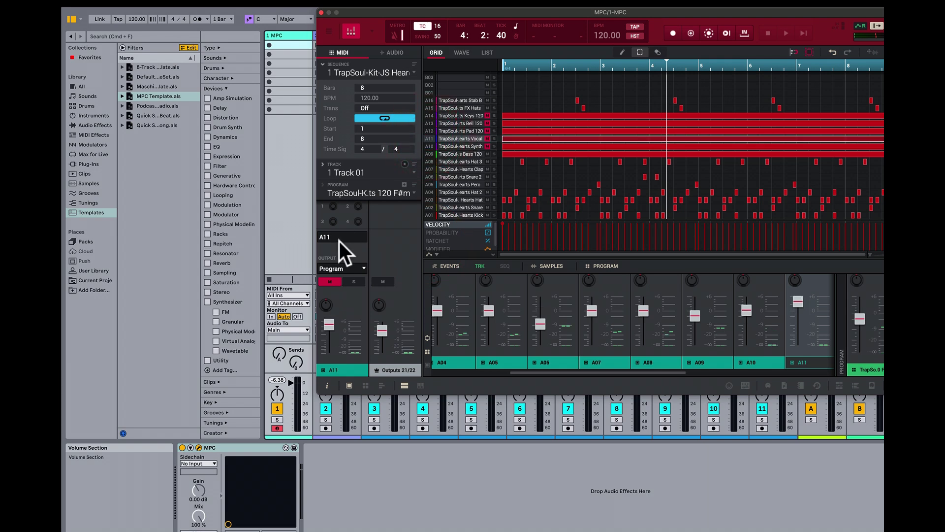
left_click(365, 269)
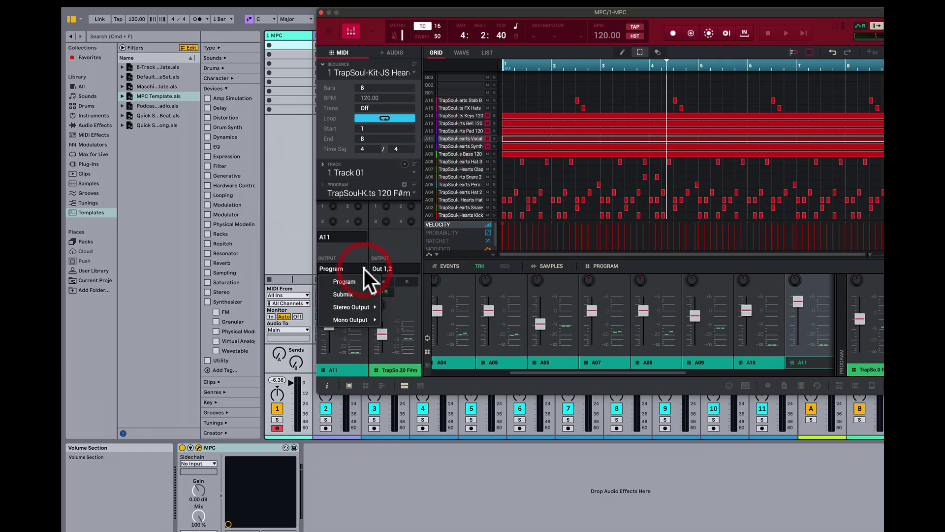
mouse_move(365, 308)
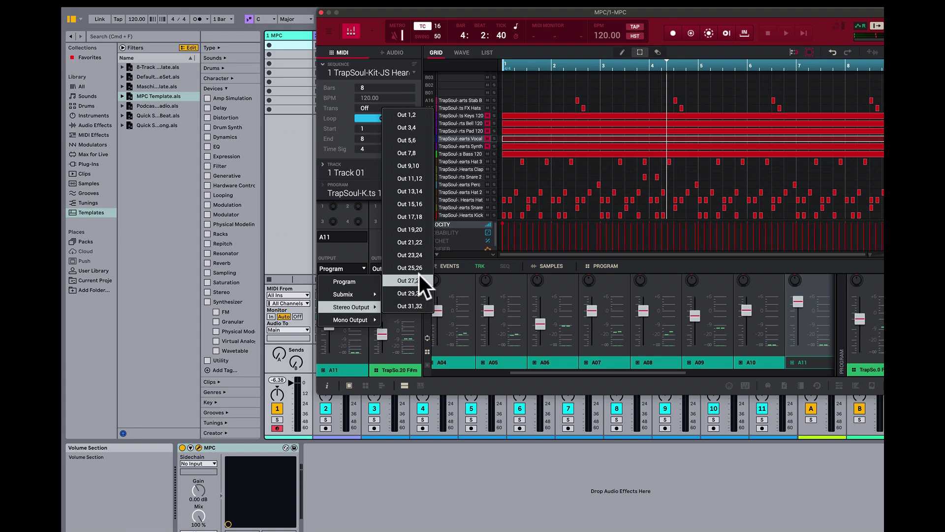
left_click(421, 255)
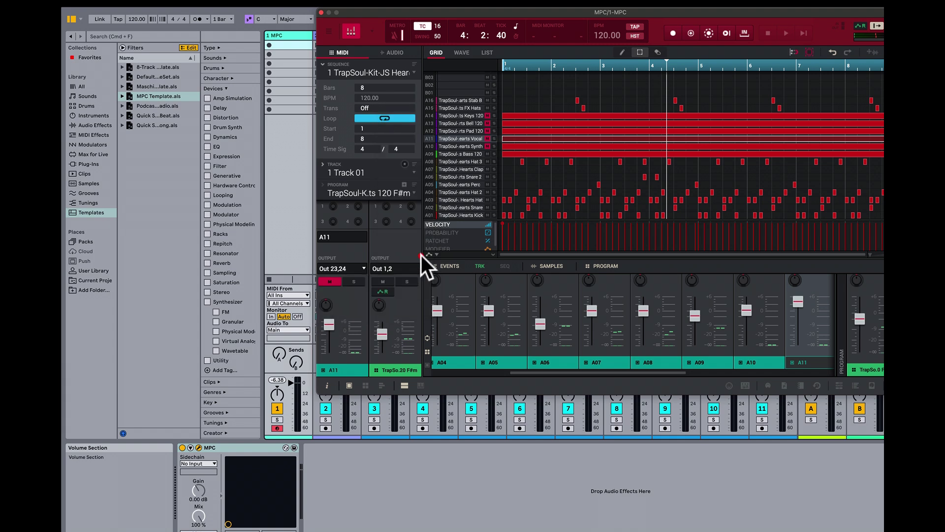
Route the Pad sound on A12 to stereo output 25,26 and the bell pad A13 to stereo output 27,28.
left_click(432, 132)
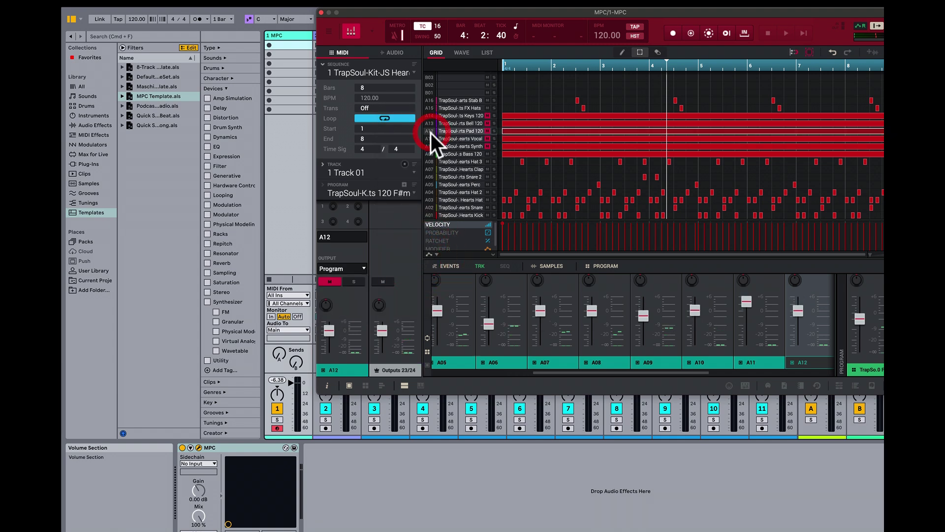
left_click(362, 268)
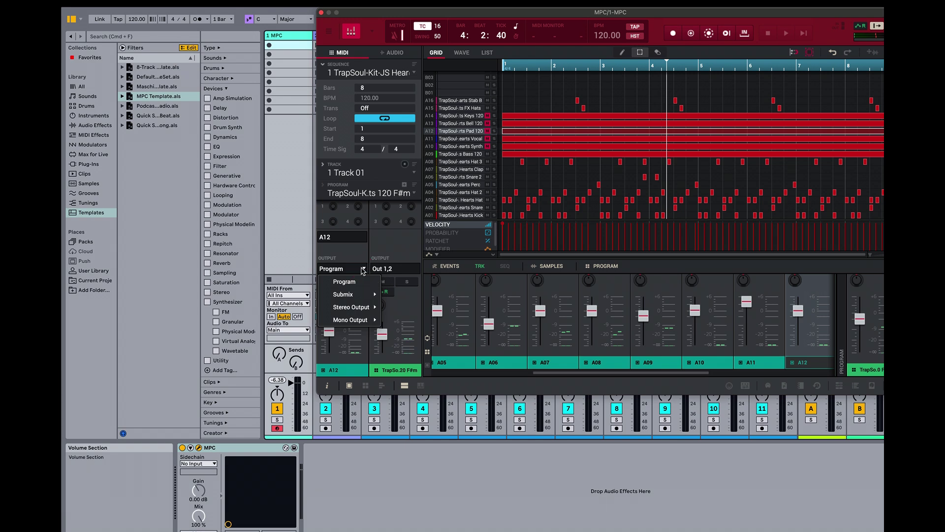
mouse_move(350, 307)
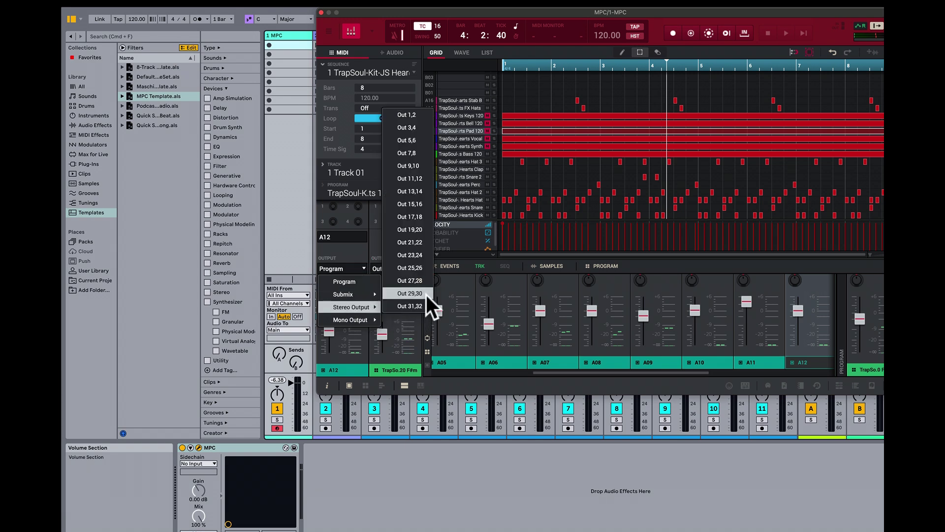
left_click(425, 265)
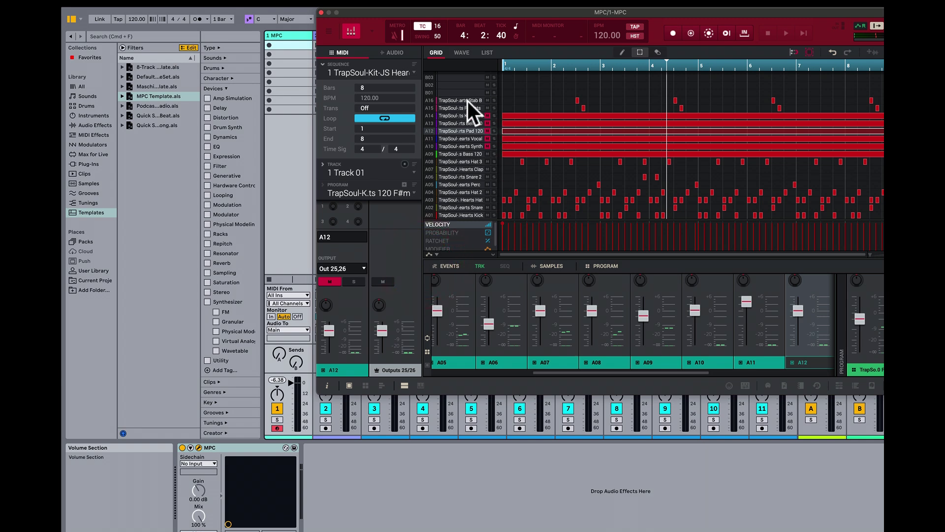
left_click(429, 123)
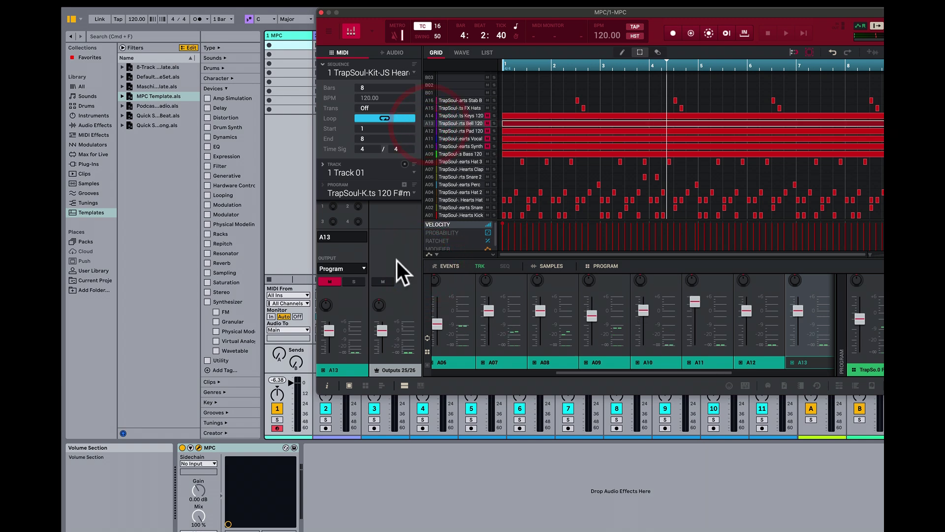
left_click(363, 269)
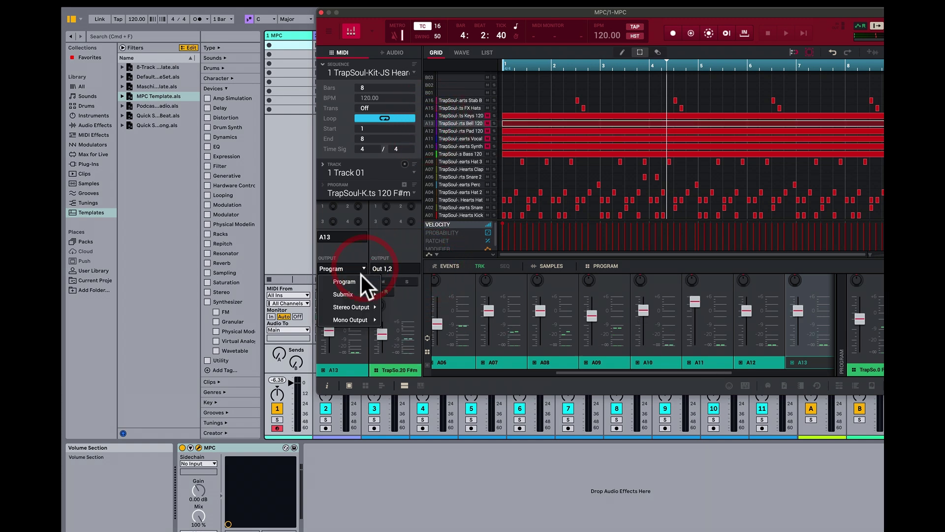
mouse_move(356, 306)
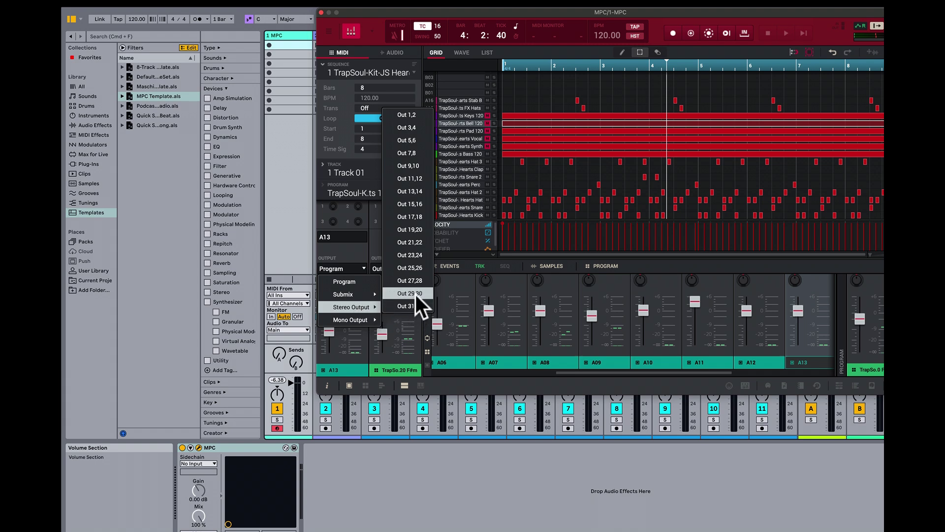
left_click(421, 280)
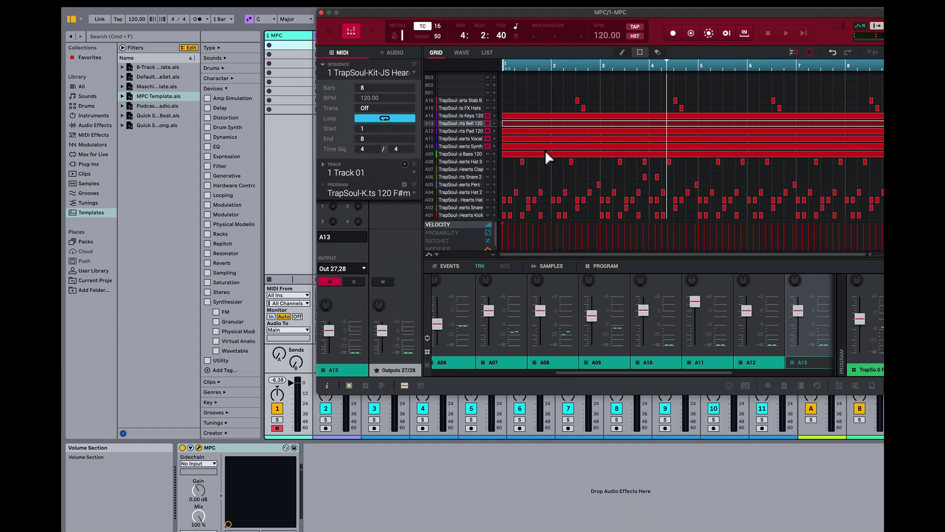
Route the keys pad A14 to stereo output 29,30 and the FX Hats pad A15 to stereo output 31,32.
left_click(428, 115)
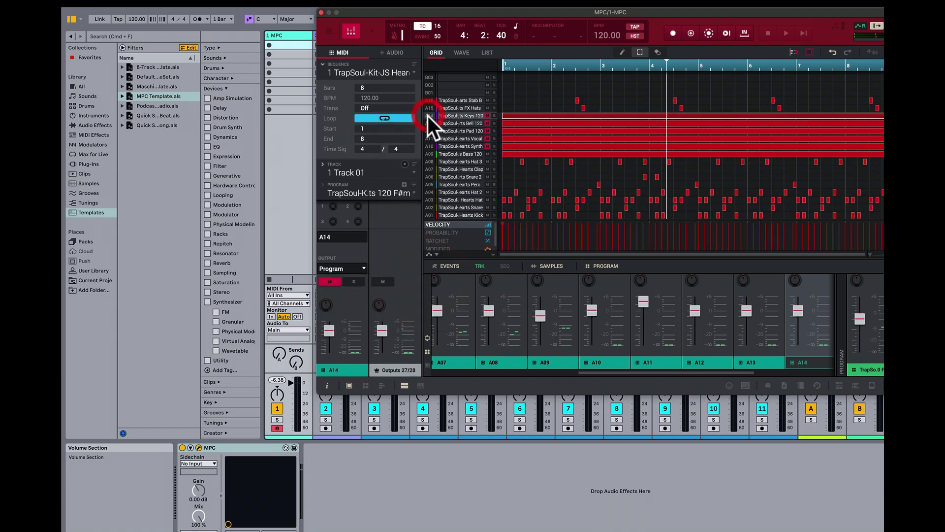
left_click(364, 268)
mouse_move(362, 306)
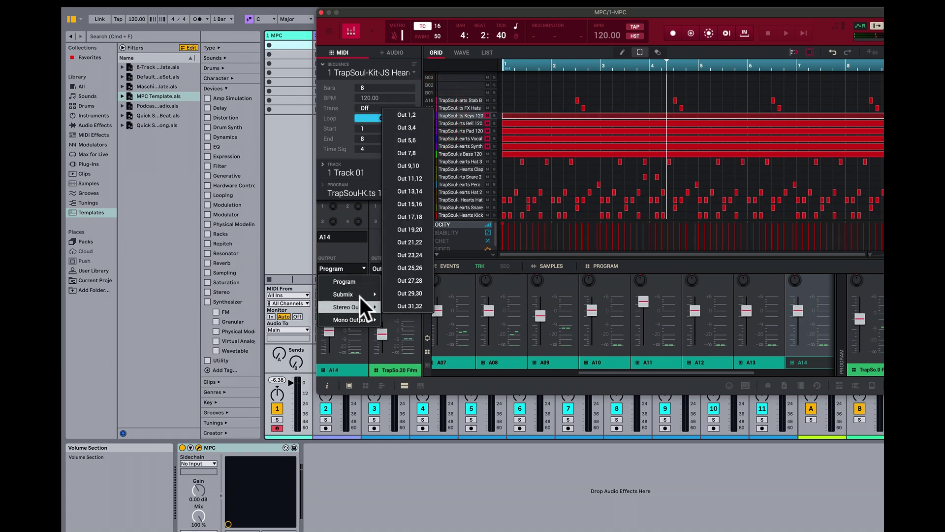
left_click(424, 289)
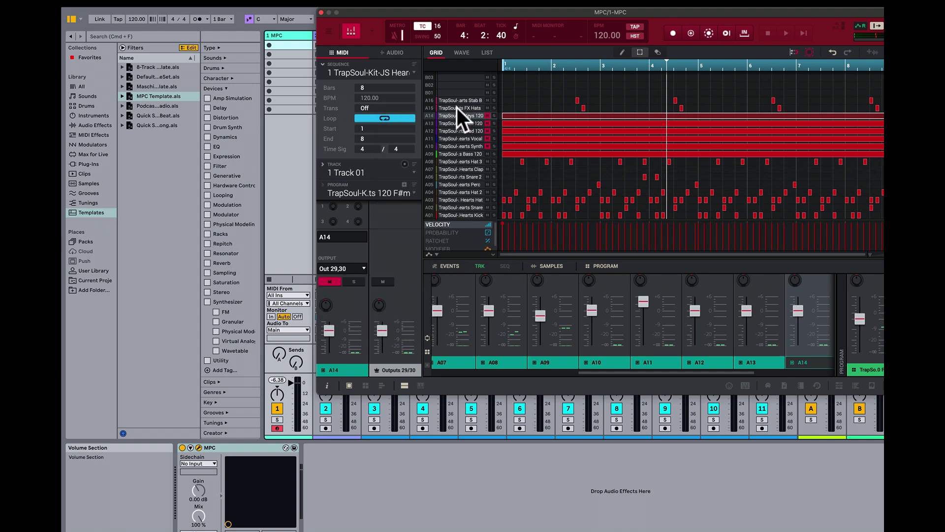
left_click(429, 110)
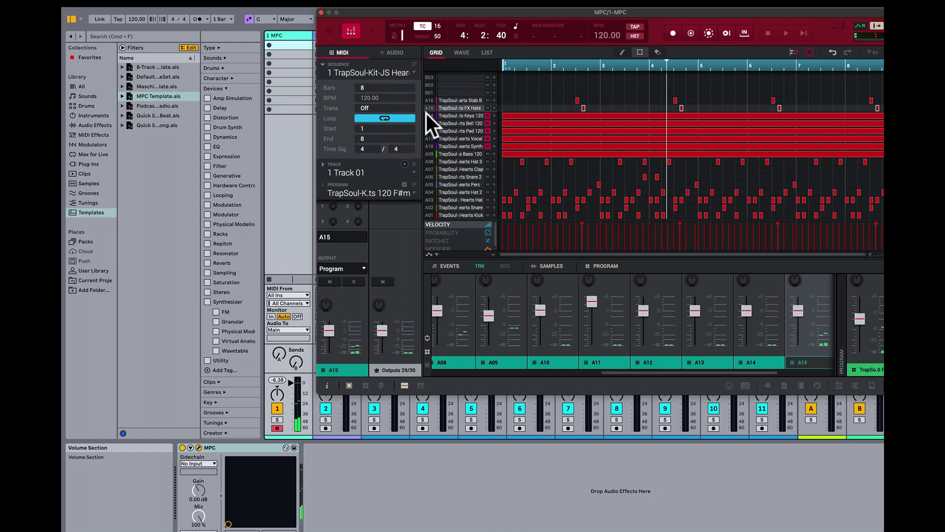
left_click(365, 267)
mouse_move(365, 305)
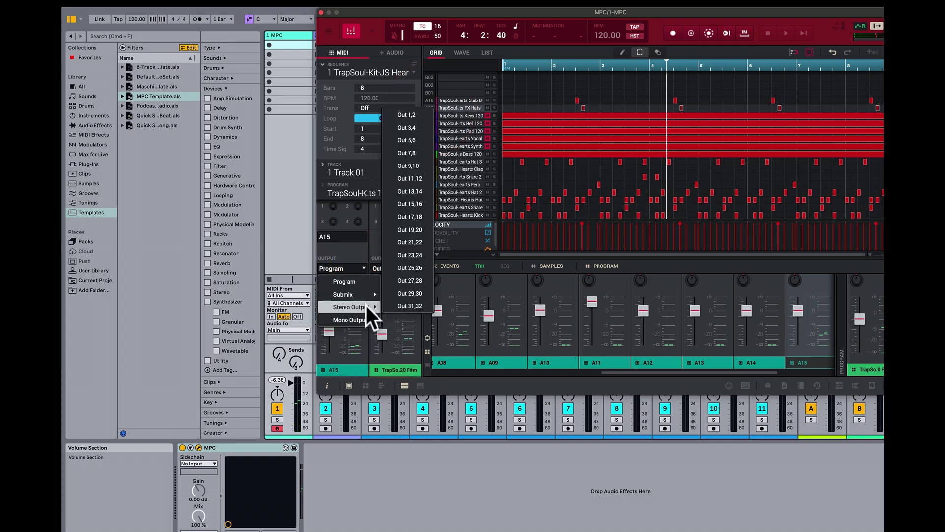
left_click(412, 303)
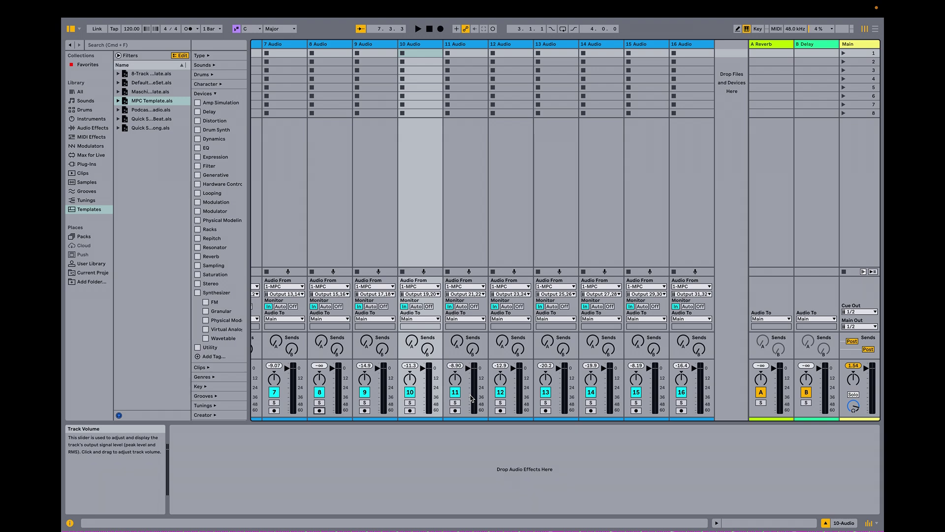
Arm all the audio tracks from 16 down to 2 for recording at the same time in Ableton Live.
left_click(681, 410)
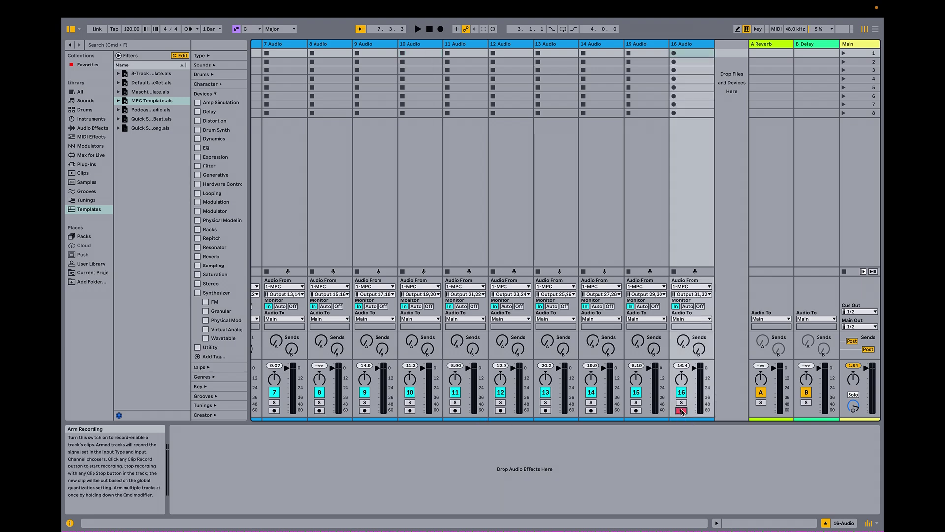
left_click(636, 410, "super")
left_click(590, 410, "super")
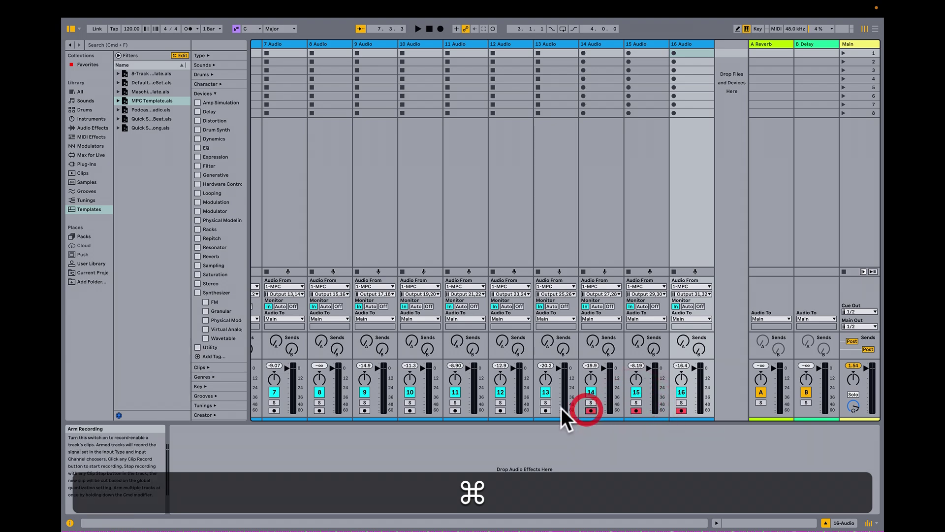
left_click(545, 410, "super")
left_click(500, 410, "super")
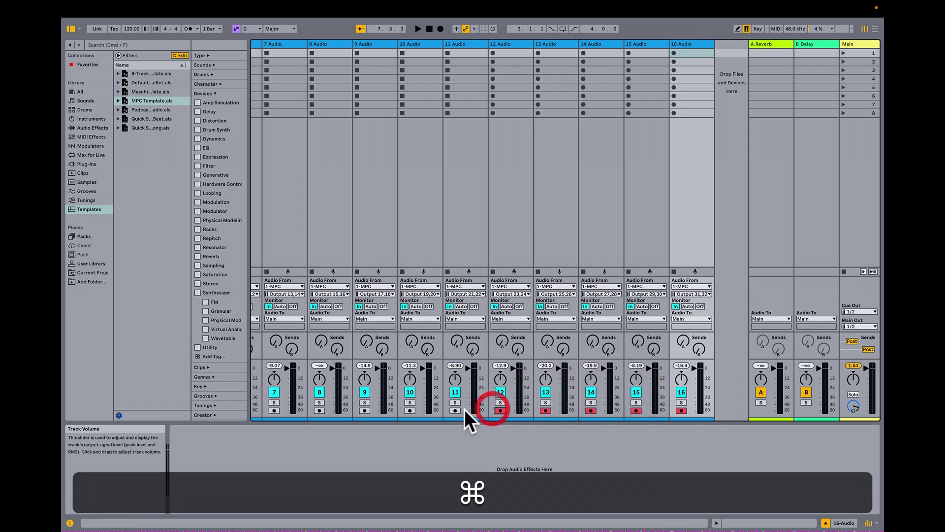
left_click(454, 410, "super")
left_click(410, 410, "super")
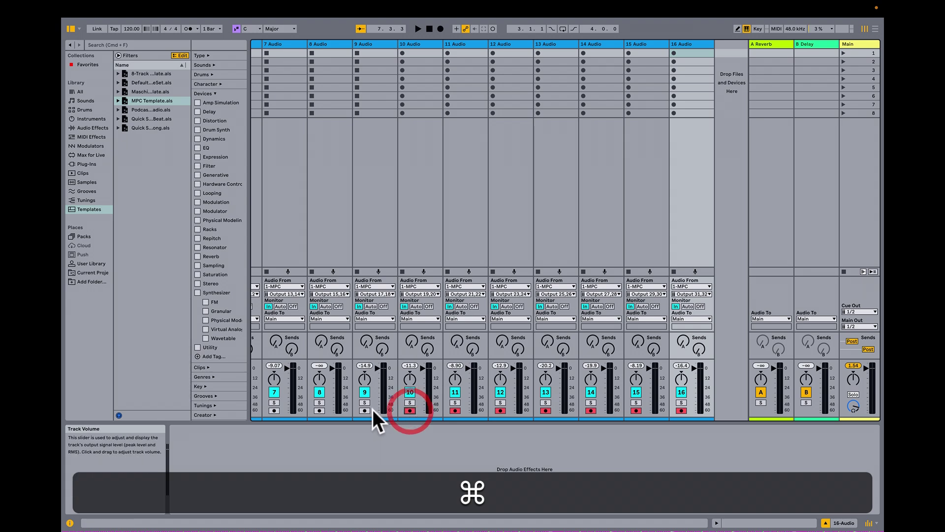
left_click(365, 410, "super")
left_click(320, 410, "super")
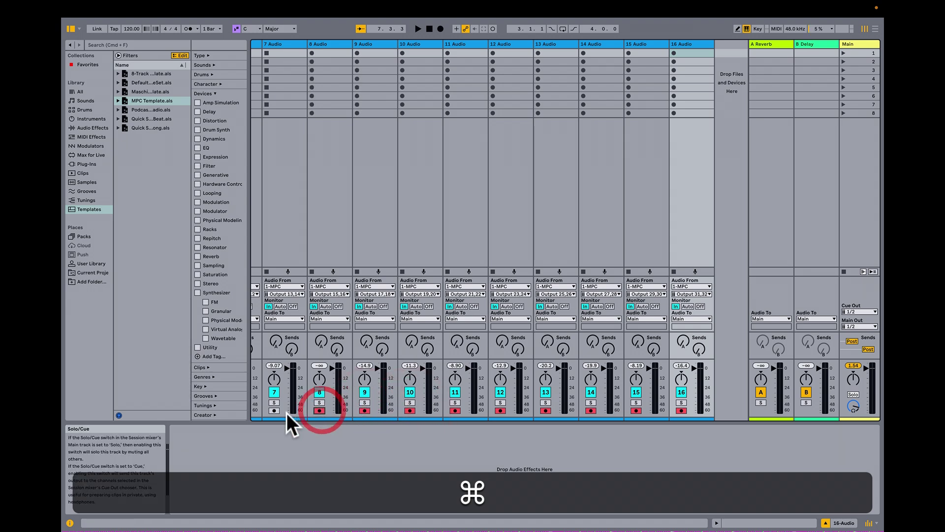
left_click(274, 410, "super")
scroll(274, 410, "left", 6)
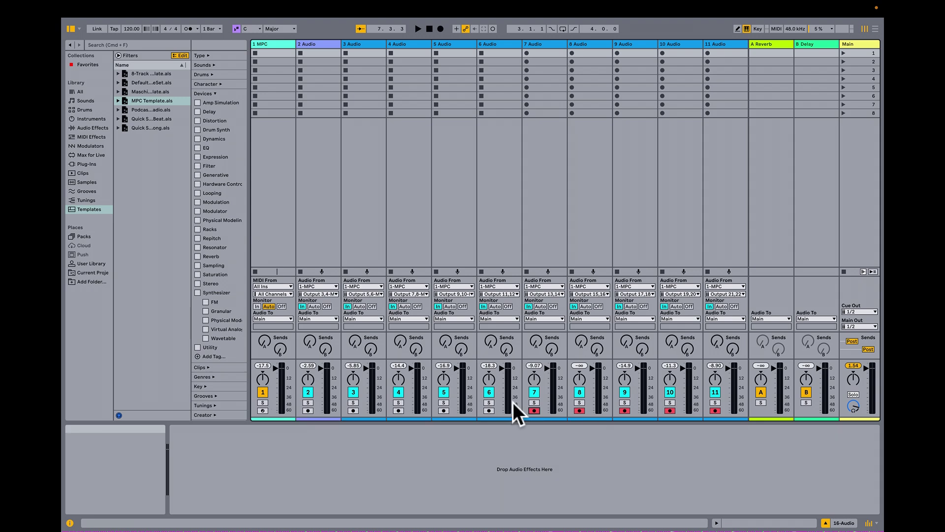
key("super")
left_click(489, 410, "super")
left_click(443, 410, "super")
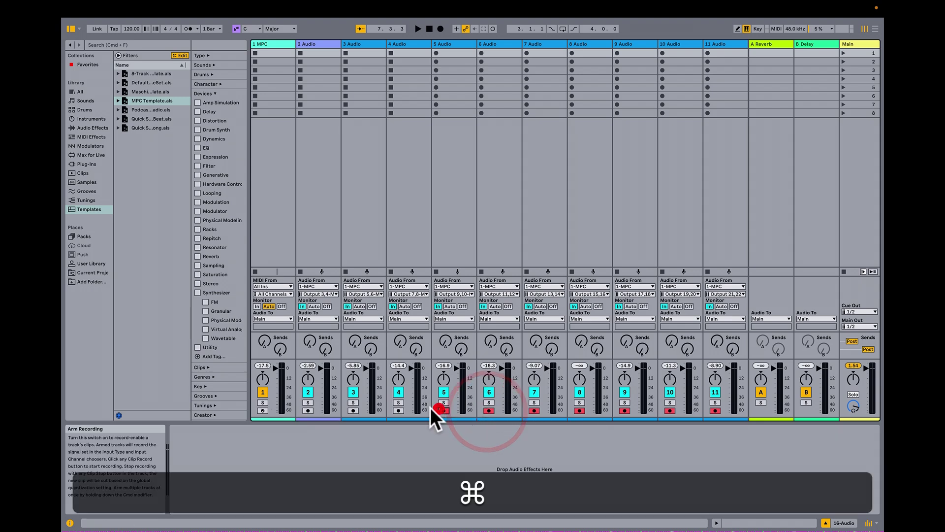
left_click(397, 410, "super")
left_click(351, 410, "super")
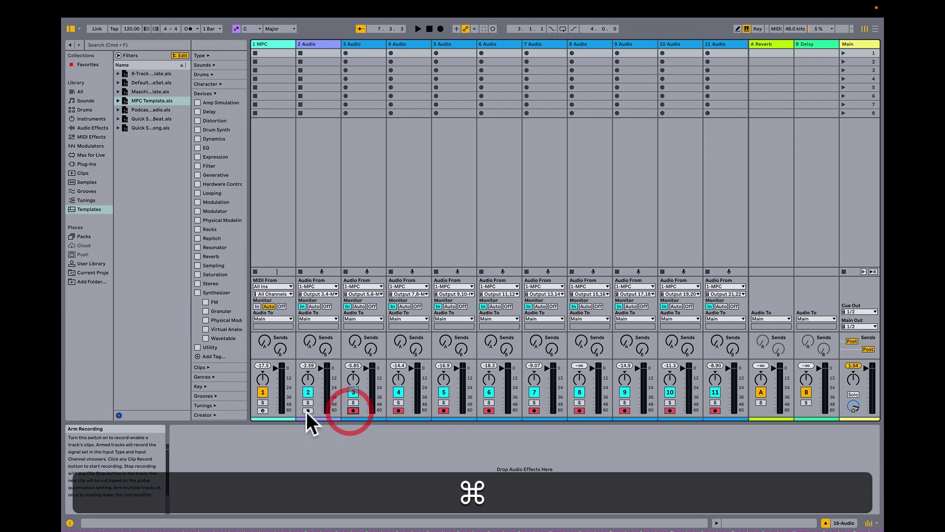
left_click(308, 410, "super")
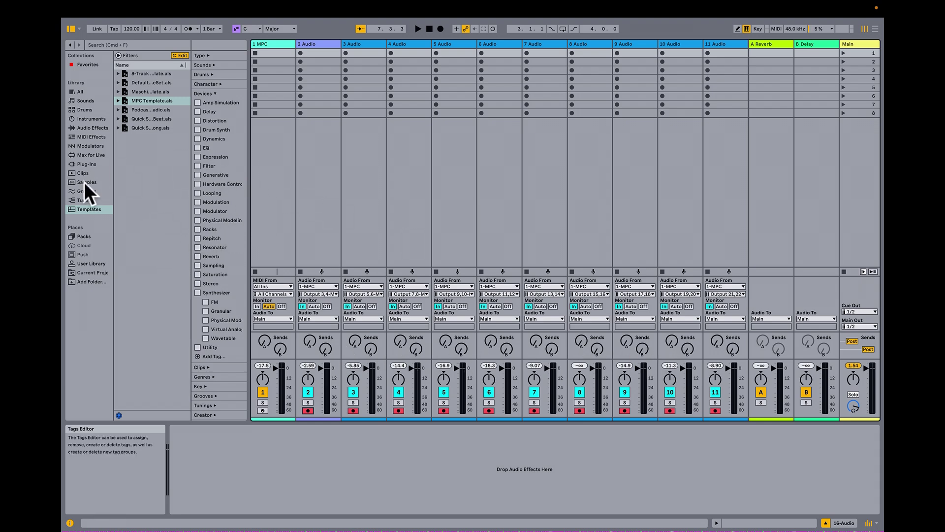
Start recording the MPC outputs onto the armed audio tracks and switch to the Arrangement View.
left_click(441, 30)
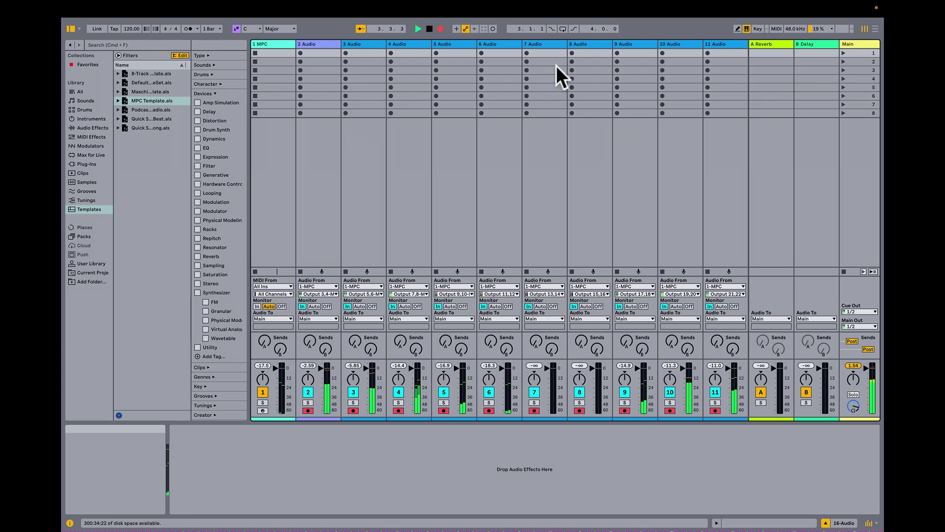
left_click(875, 29)
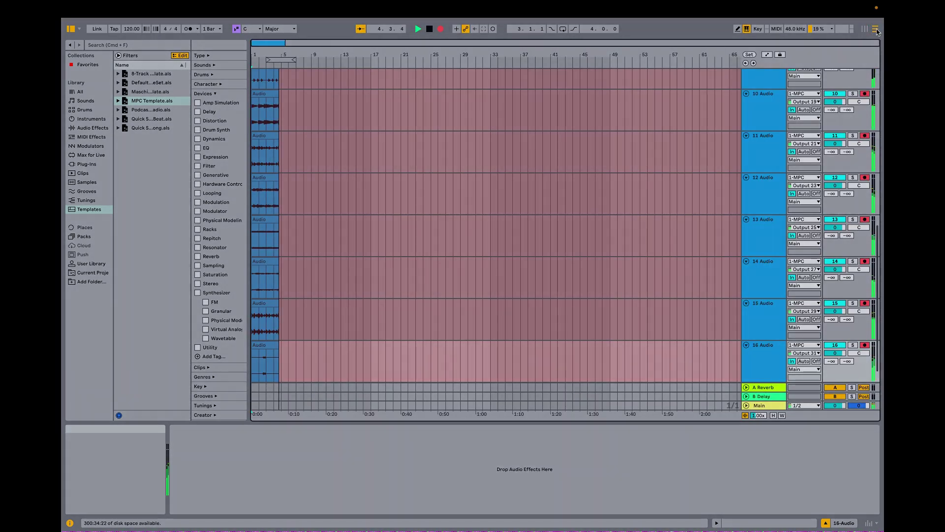